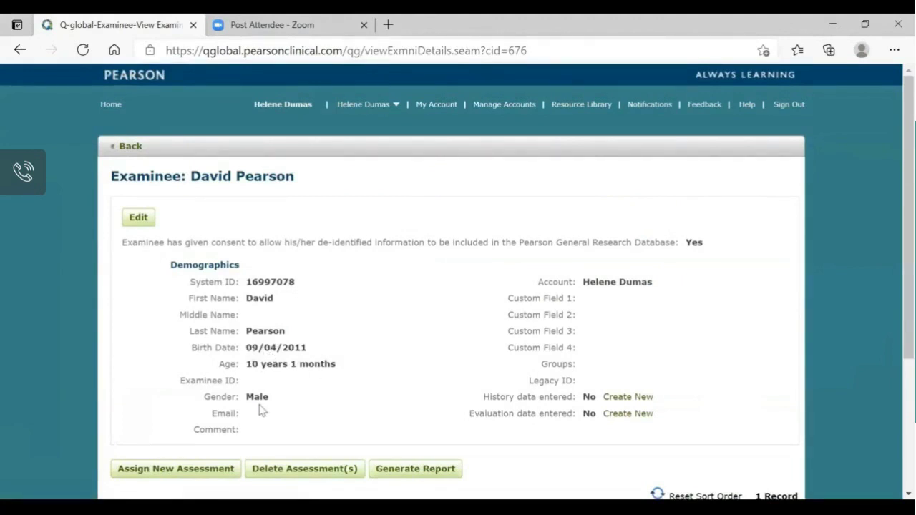
# Assign the PEDI-CAT from the favorite assessments to this examinee as a new assessment
pyautogui.scroll(-1, 368, 394)
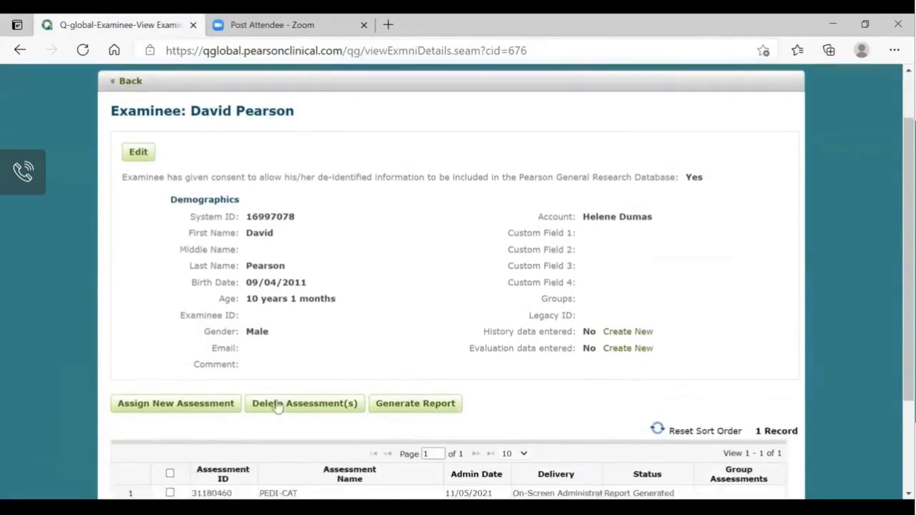
pyautogui.click(220, 404)
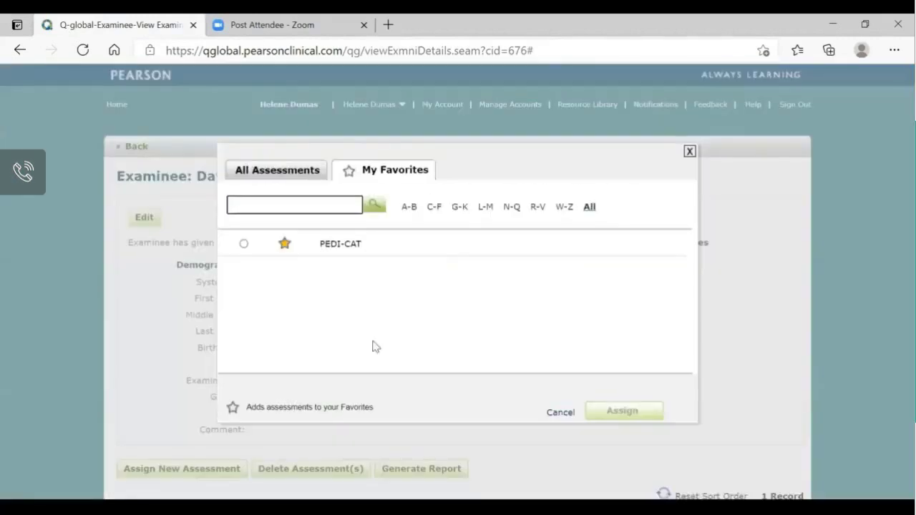
pyautogui.click(347, 247)
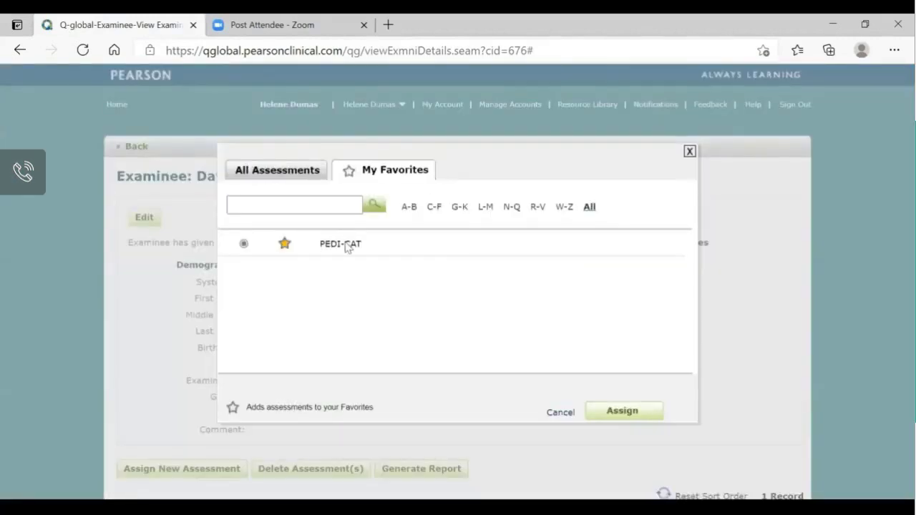
pyautogui.click(634, 415)
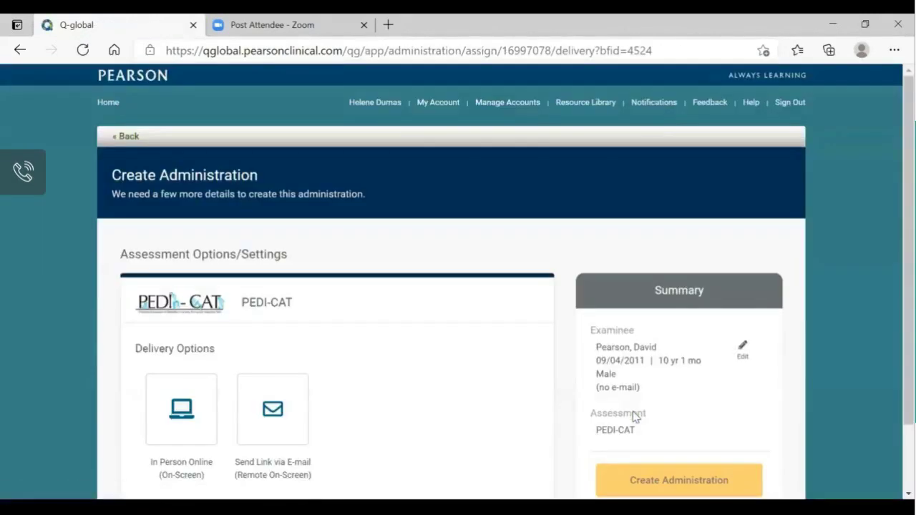
# Choose In Person Online (On-Screen) as the delivery option for the PEDI-CAT administration
pyautogui.scroll(-1, 523, 394)
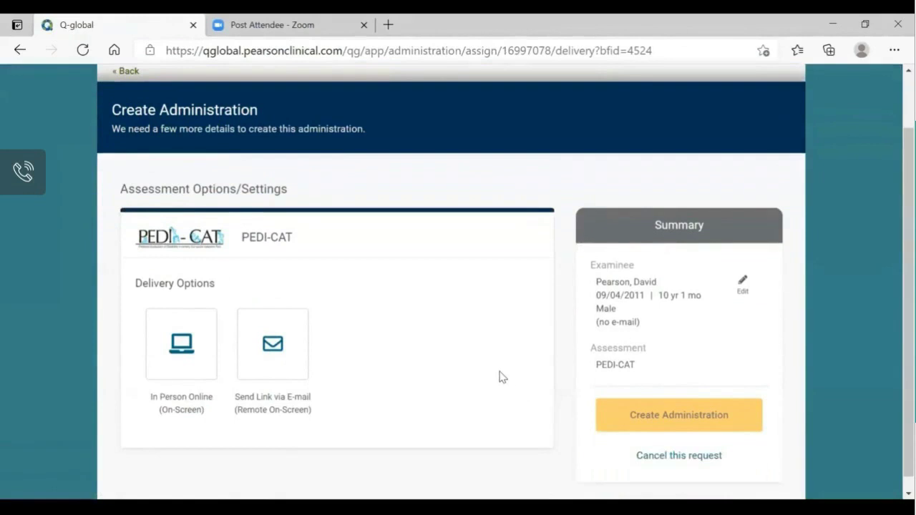
pyautogui.scroll(-1, 503, 377)
pyautogui.click(166, 352)
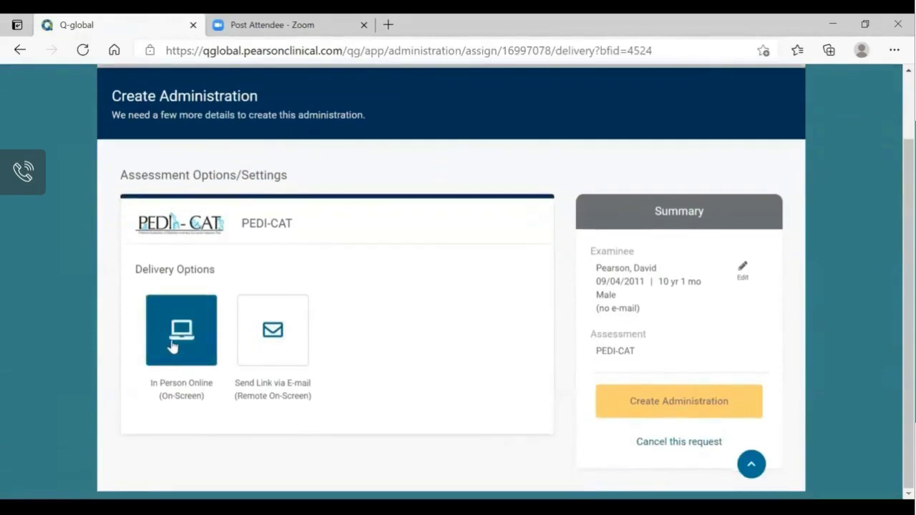
pyautogui.click(283, 342)
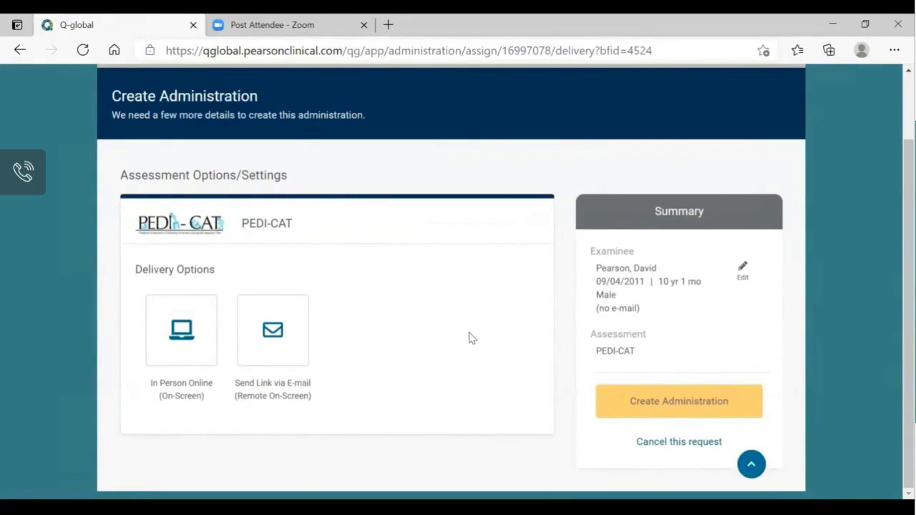
pyautogui.click(192, 344)
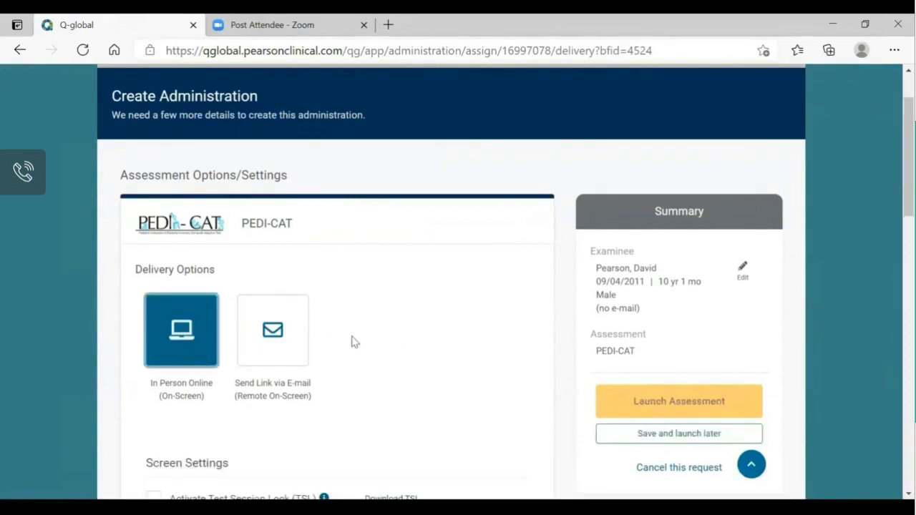
# Set the domain options to Speedy for Daily Activities, Content Balanced for Social / Cognitive and Speedy for Responsibility
pyautogui.scroll(-2, 473, 352)
pyautogui.scroll(-1, 464, 354)
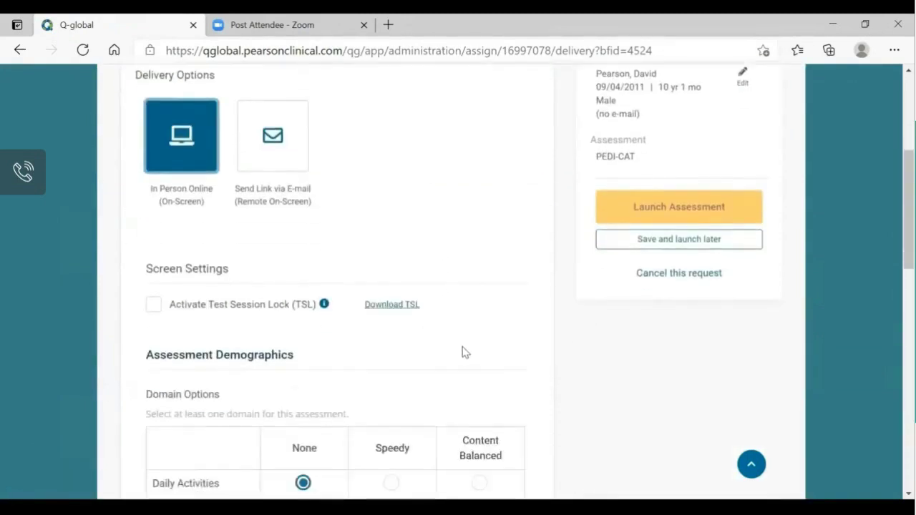
pyautogui.scroll(-2, 458, 347)
pyautogui.scroll(-1, 479, 212)
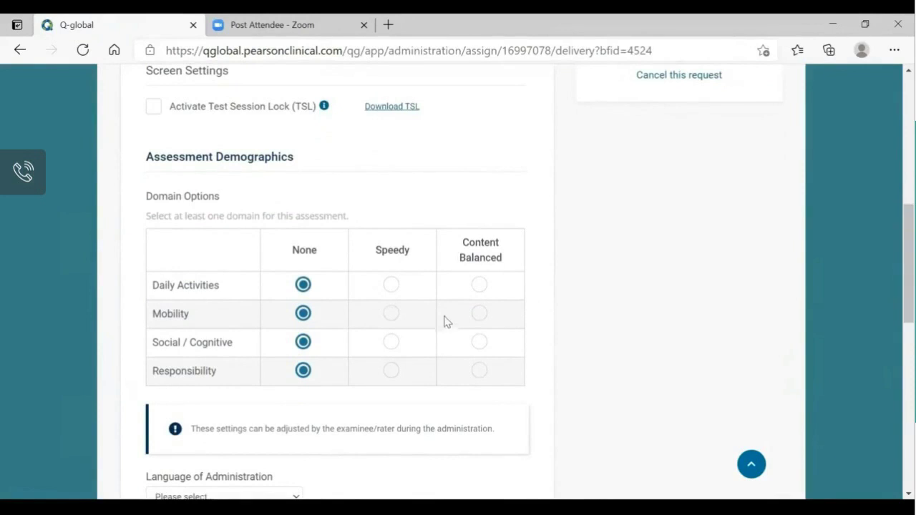
pyautogui.click(392, 288)
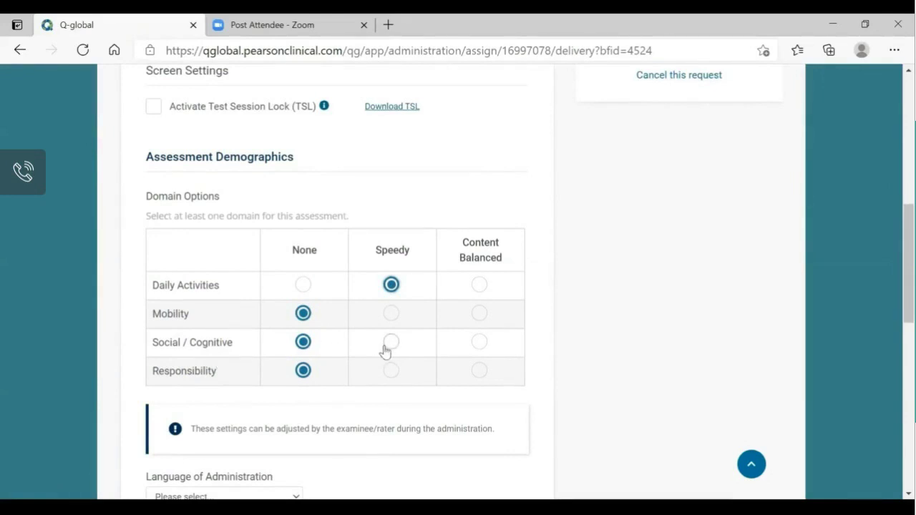
pyautogui.click(479, 343)
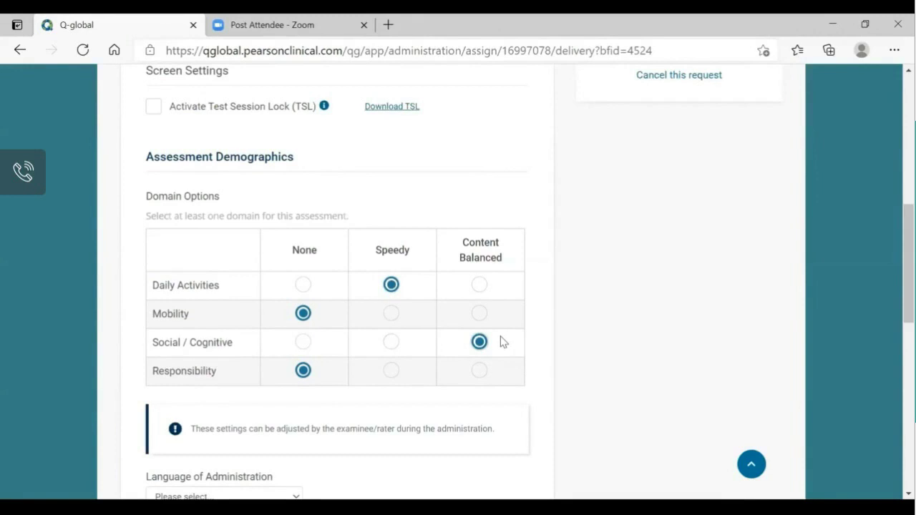
pyautogui.click(392, 370)
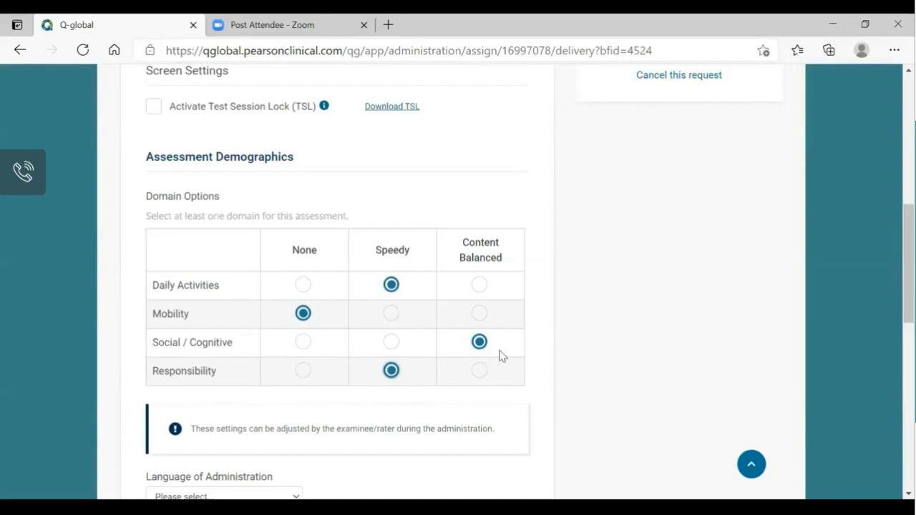
# Set the language of administration to English (United States) and the person completing the assessment to Clinician
pyautogui.scroll(-3, 503, 358)
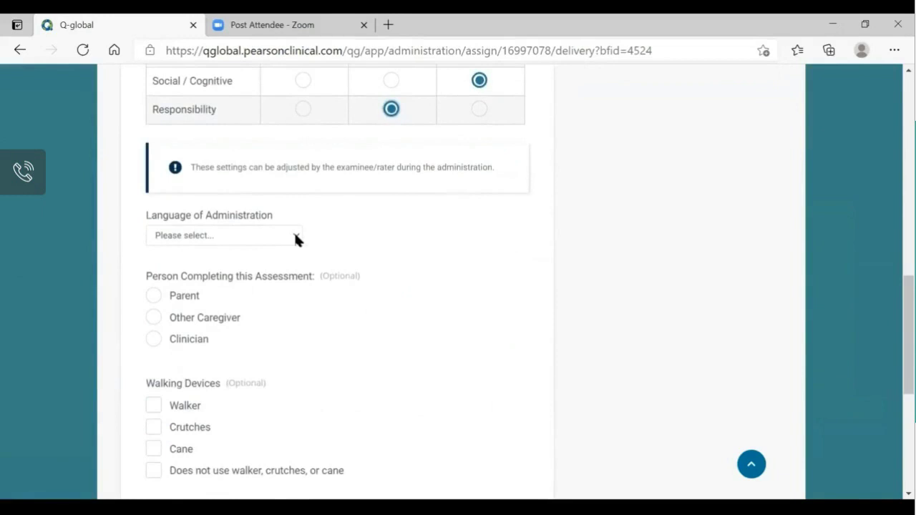
pyautogui.click(296, 236)
pyautogui.click(221, 301)
pyautogui.scroll(-1, 403, 311)
pyautogui.click(193, 275)
# Record that the examinee uses no walking devices, manual wheelchair or power wheelchair, and answer Yes to the ASD diagnosis
pyautogui.scroll(-1, 194, 275)
pyautogui.scroll(-2, 400, 315)
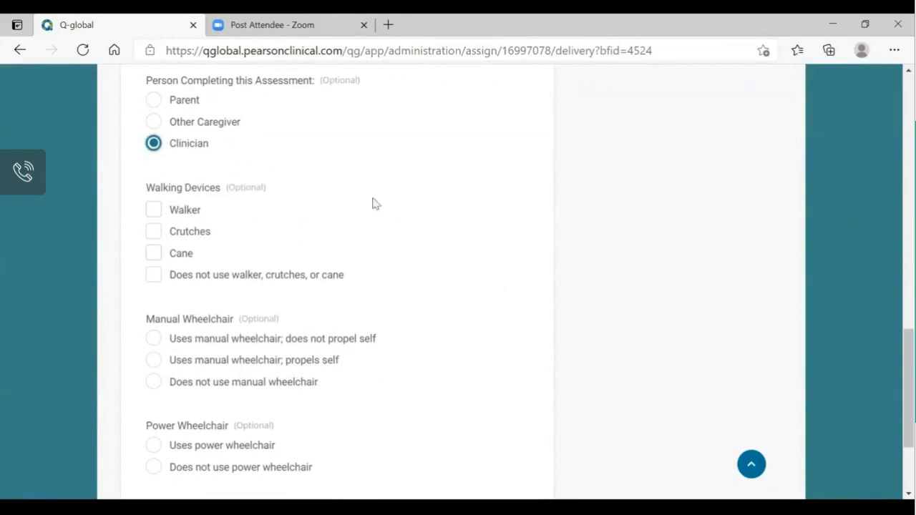
pyautogui.click(154, 276)
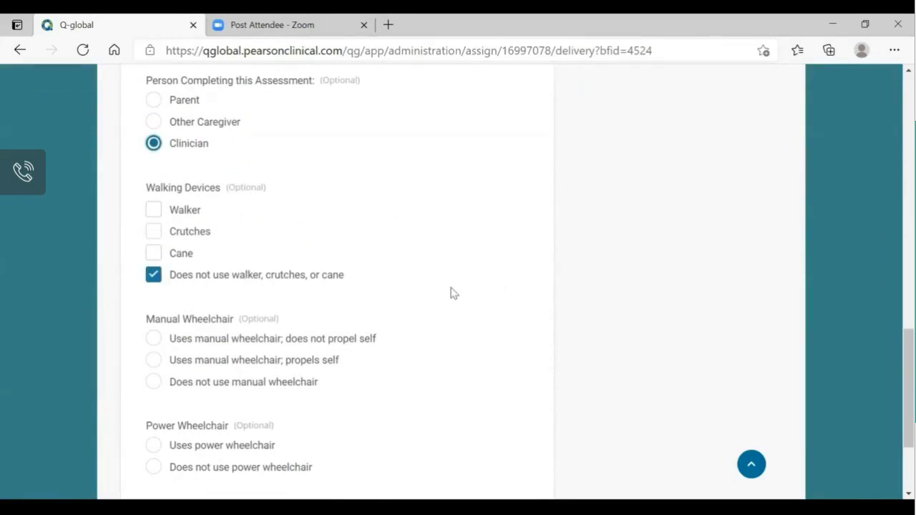
pyautogui.scroll(-2, 452, 292)
pyautogui.click(153, 252)
pyautogui.click(154, 338)
pyautogui.scroll(-1, 456, 341)
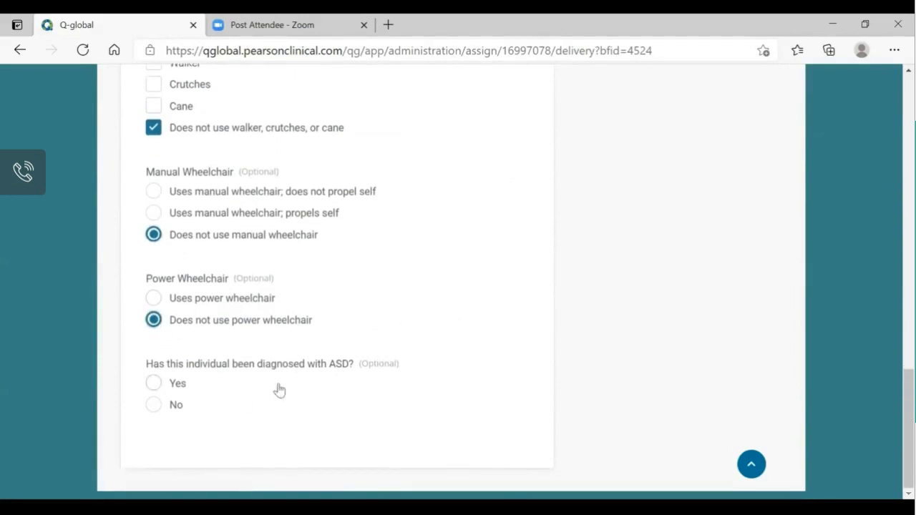
pyautogui.click(153, 383)
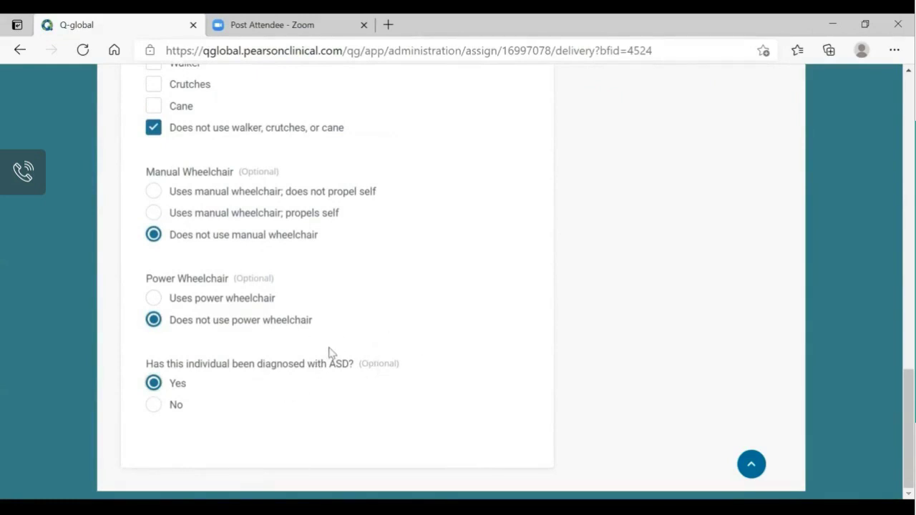
# Launch the assessment and continue past the PEDI-CAT welcome page to the demographics
pyautogui.scroll(6, 492, 348)
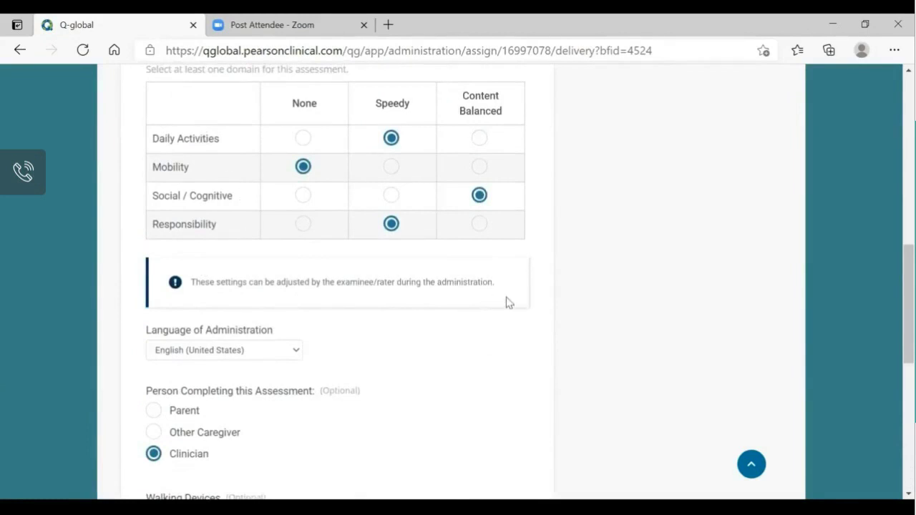
pyautogui.scroll(5, 506, 303)
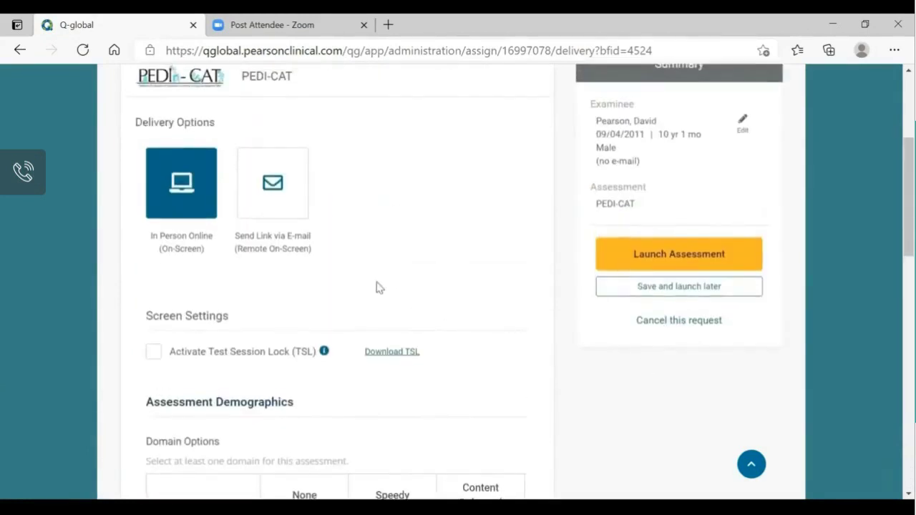
pyautogui.click(679, 255)
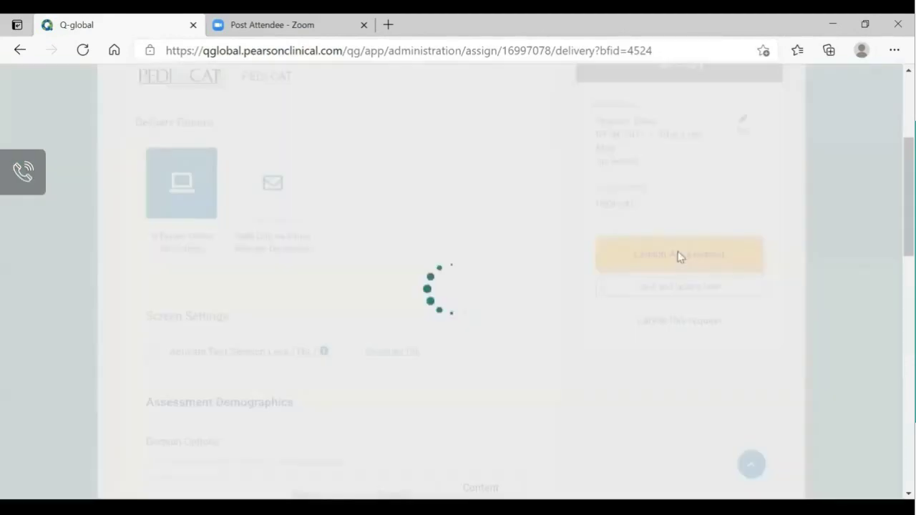
pyautogui.click(675, 437)
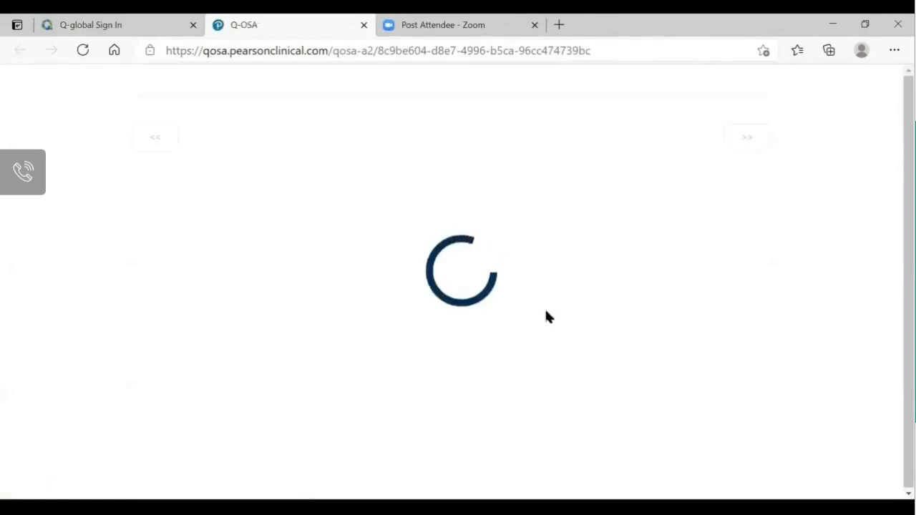
pyautogui.click(748, 296)
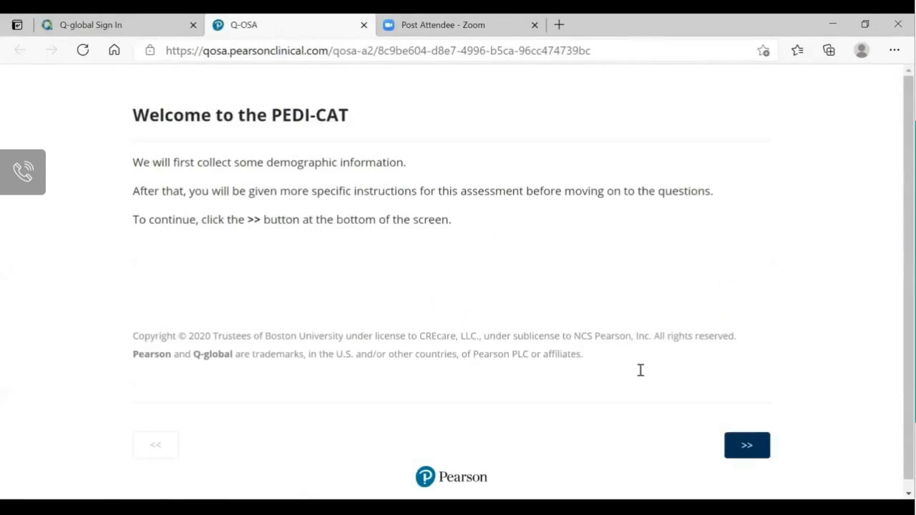
pyautogui.click(746, 448)
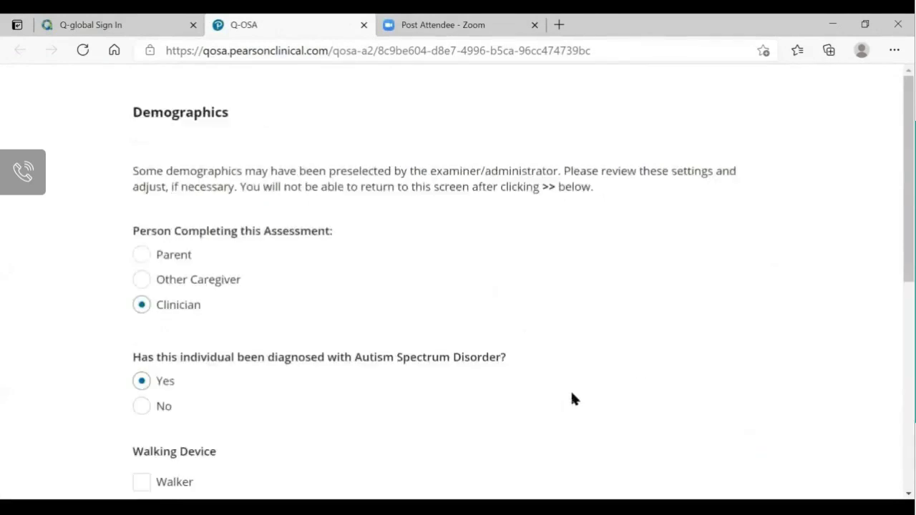
# Review the preselected demographics and accept them to continue to the Daily Activities instructions
pyautogui.scroll(-1, 628, 292)
pyautogui.scroll(-5, 629, 292)
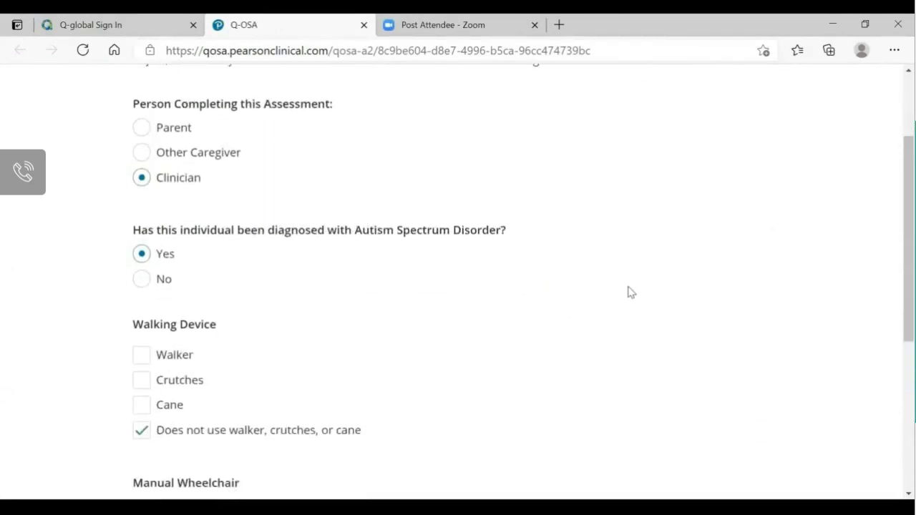
pyautogui.scroll(4, 629, 292)
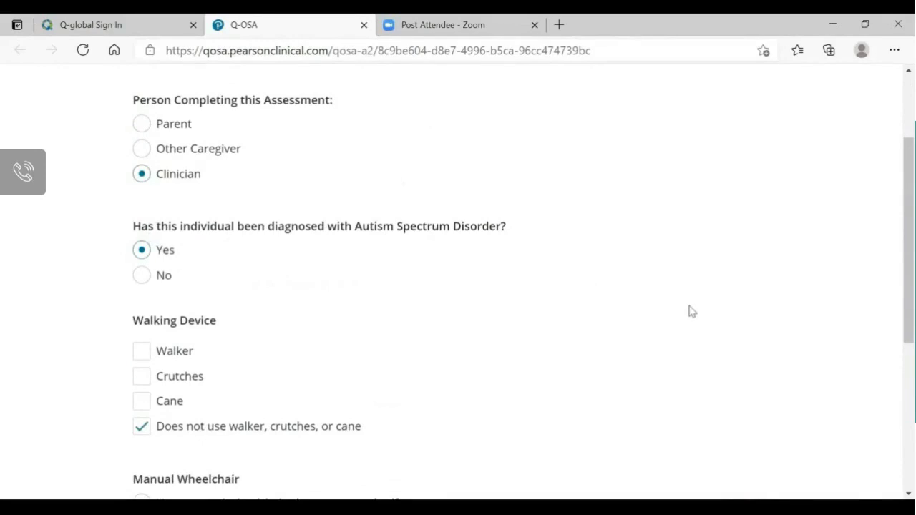
pyautogui.scroll(-4, 691, 313)
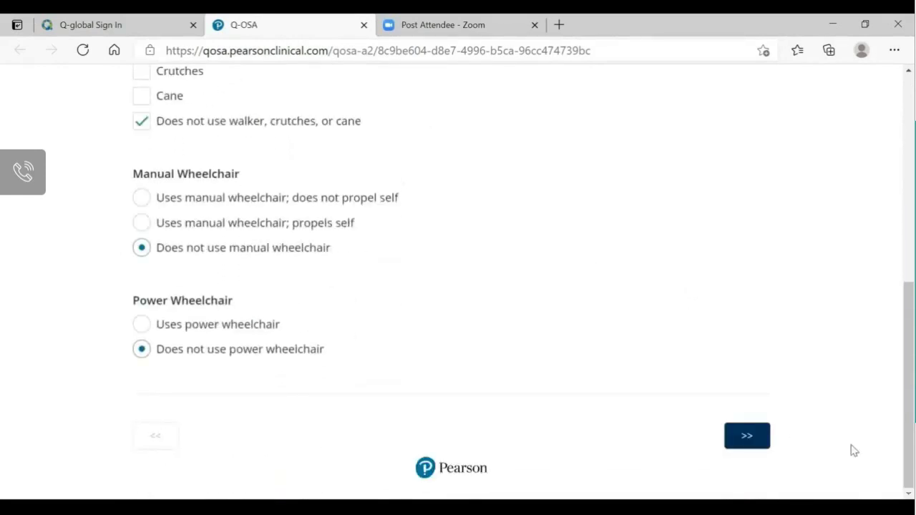
pyautogui.click(747, 439)
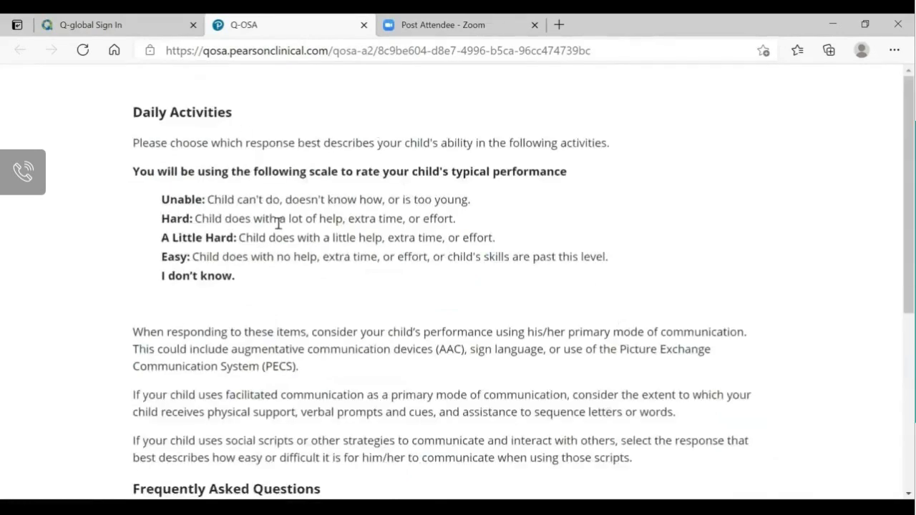
# Read the Daily Activities rating scale, instructions and frequently asked questions, and proceed to the first item
pyautogui.scroll(-1, 315, 192)
pyautogui.scroll(1, 319, 193)
pyautogui.scroll(-1, 415, 283)
pyautogui.scroll(-4, 323, 250)
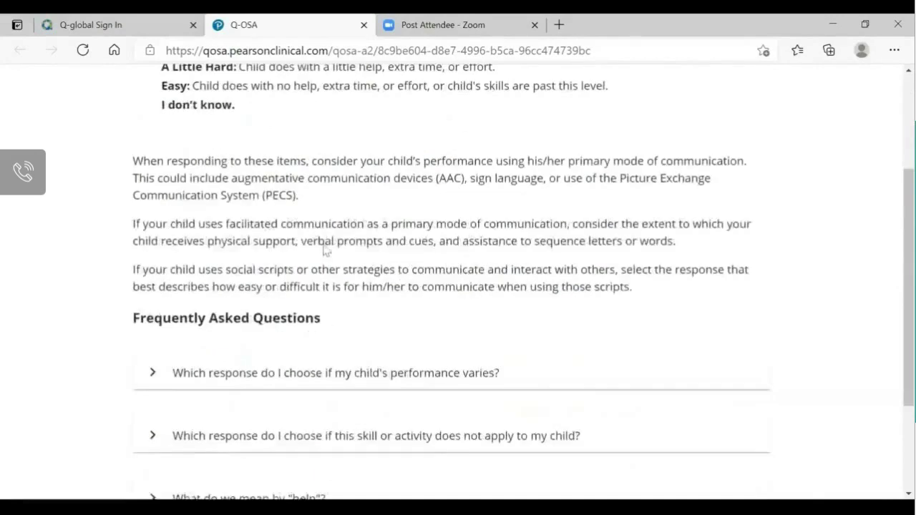
pyautogui.scroll(3, 370, 265)
pyautogui.scroll(1, 357, 267)
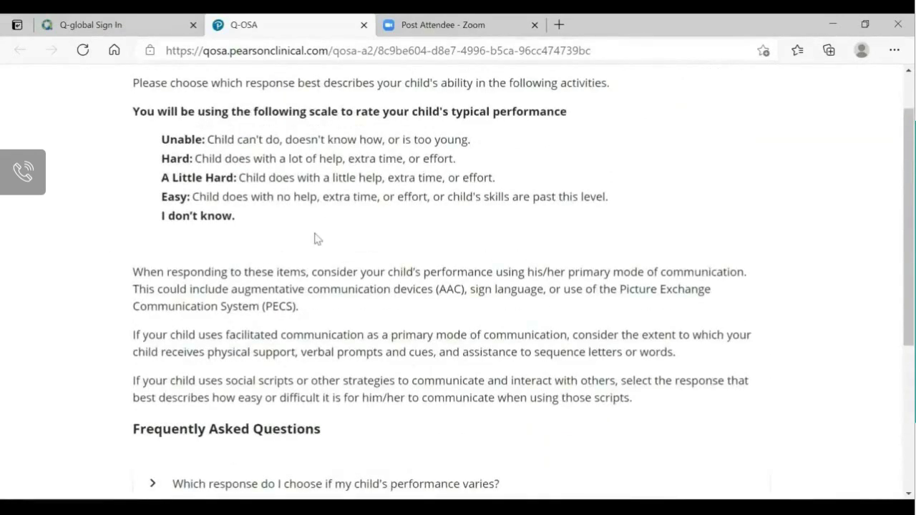
pyautogui.scroll(-1, 315, 238)
pyautogui.scroll(-3, 640, 344)
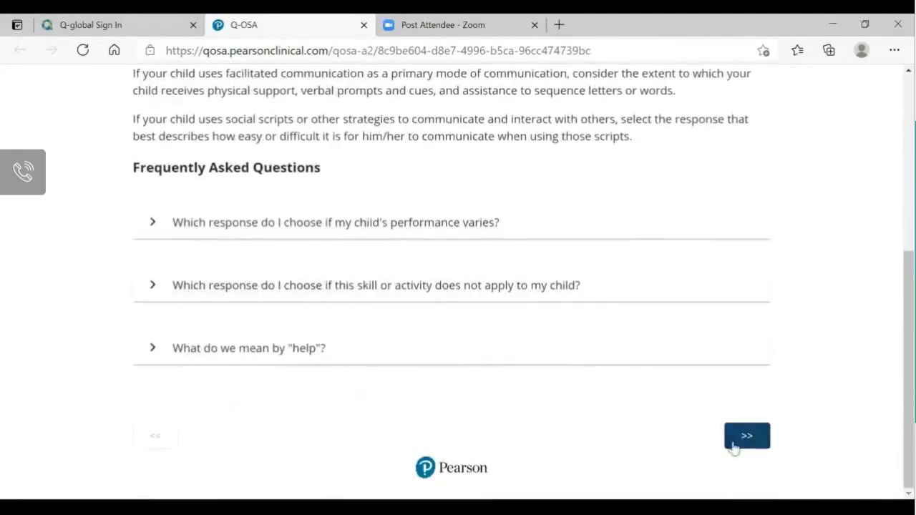
pyautogui.click(744, 438)
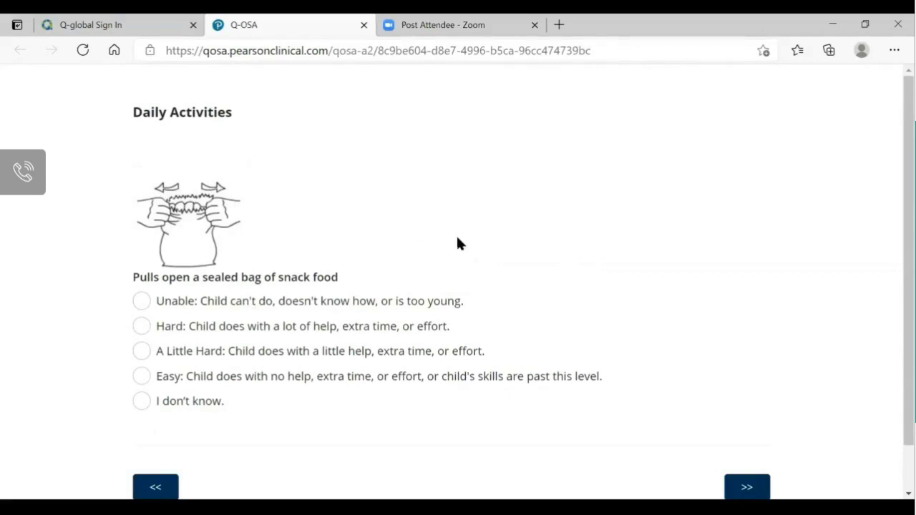
# Rate opening a sealed snack bag and putting on and fastening pants as A Little Hard, and inserting laces as Unable
pyautogui.click(142, 352)
pyautogui.click(749, 488)
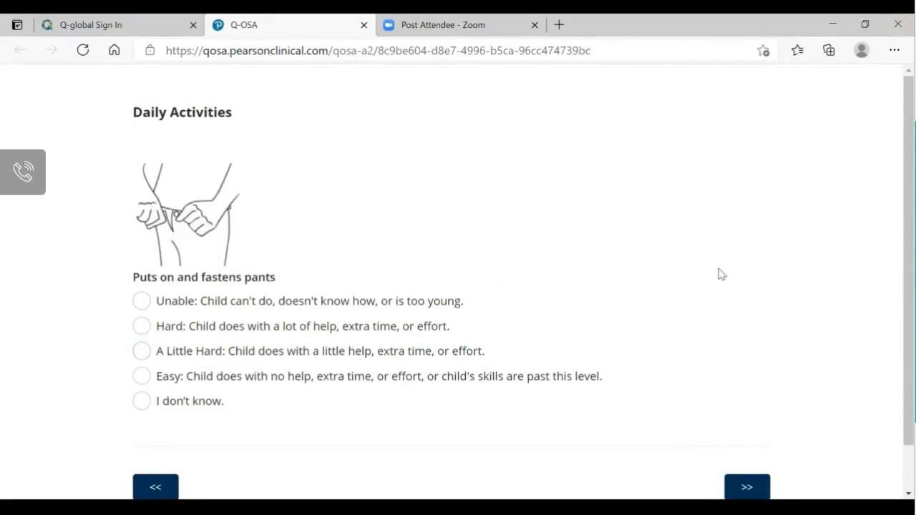
pyautogui.click(142, 353)
pyautogui.click(747, 488)
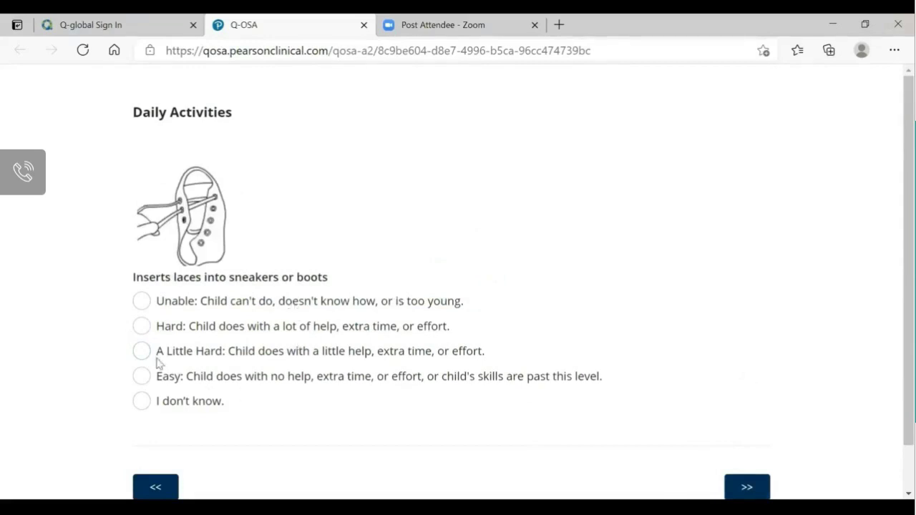
pyautogui.click(141, 304)
pyautogui.click(748, 490)
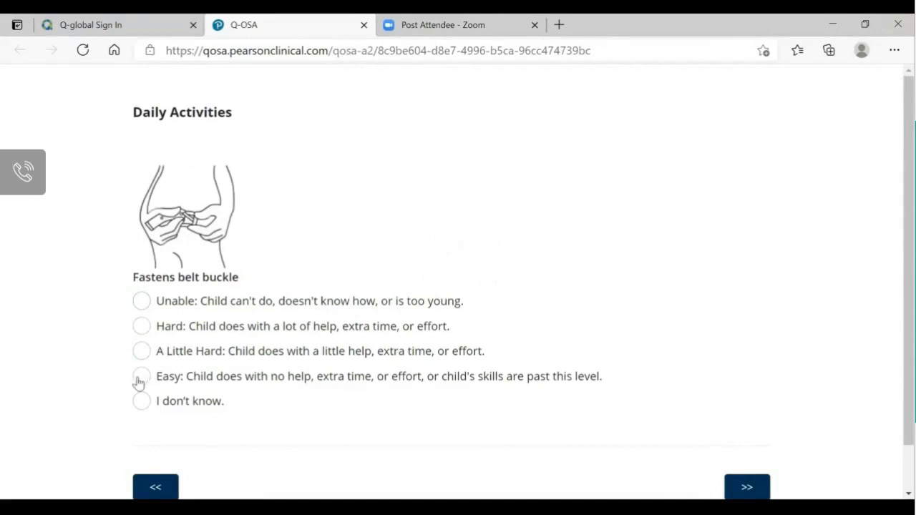
# Rate fastening a belt buckle and tucking in a shirt as A Little Hard, and pulling open a soft drink can tab as Hard
pyautogui.click(142, 350)
pyautogui.click(749, 488)
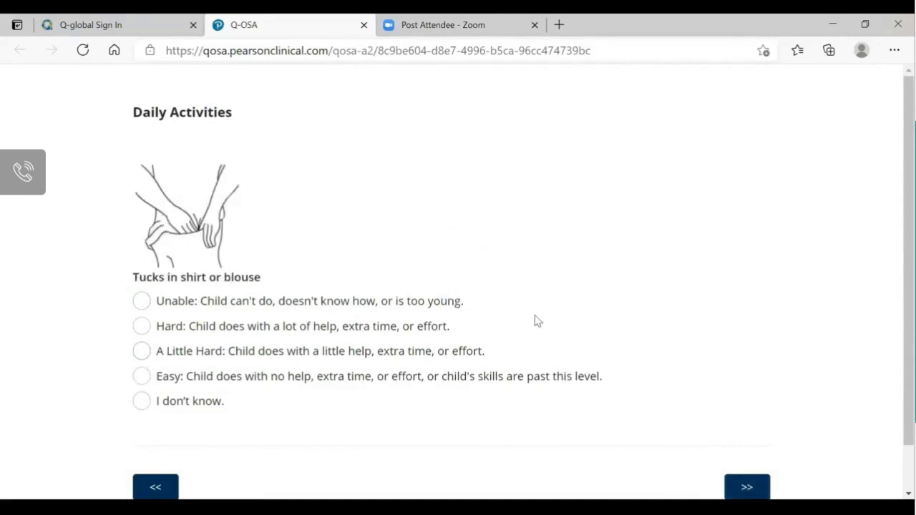
pyautogui.click(141, 351)
pyautogui.click(743, 489)
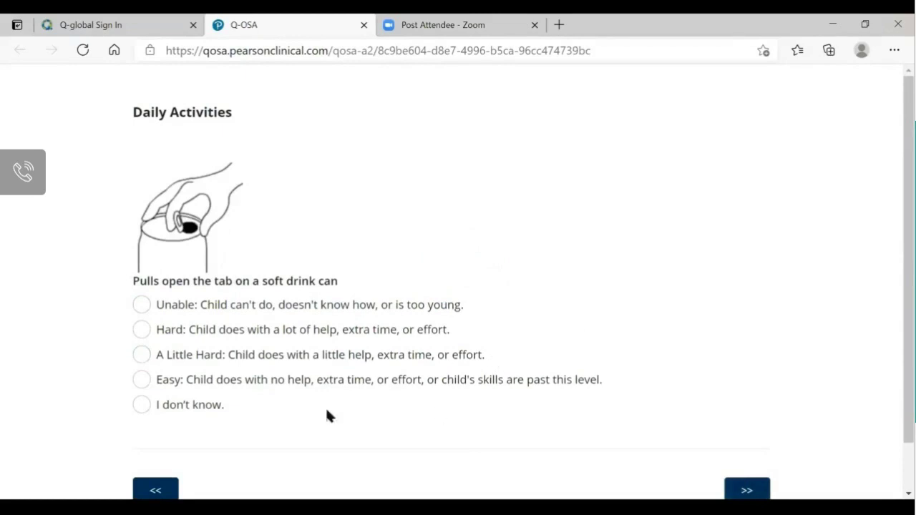
pyautogui.click(143, 329)
pyautogui.click(749, 488)
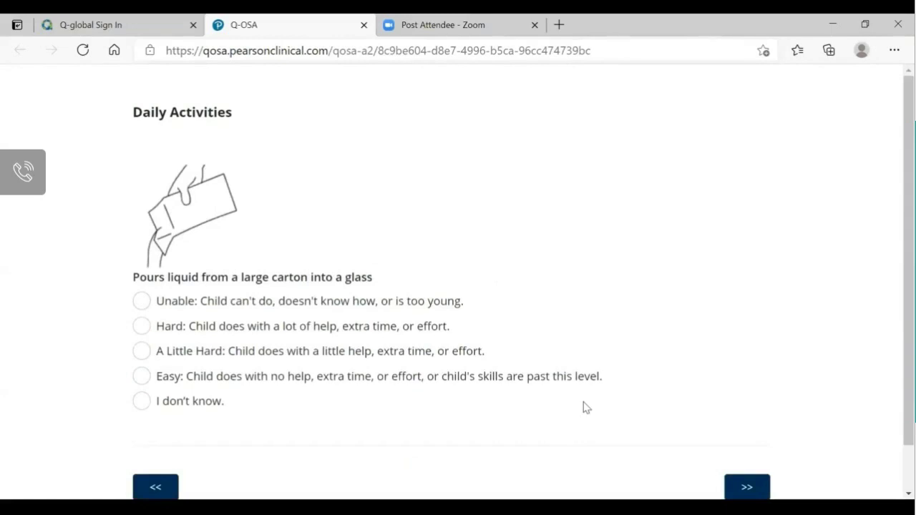
# Rate pouring liquid from a large carton as Hard, and putting on a t-shirt and socks as Easy
pyautogui.click(140, 328)
pyautogui.click(753, 488)
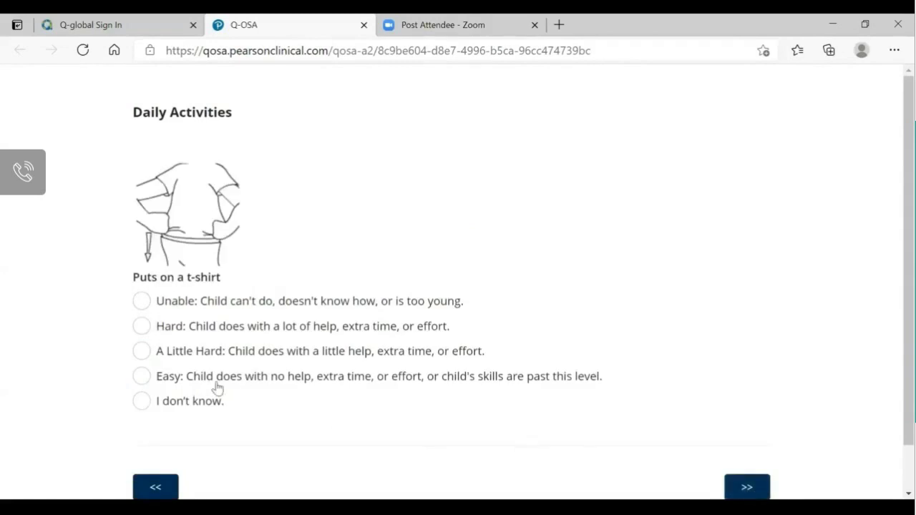
pyautogui.click(144, 378)
pyautogui.click(742, 489)
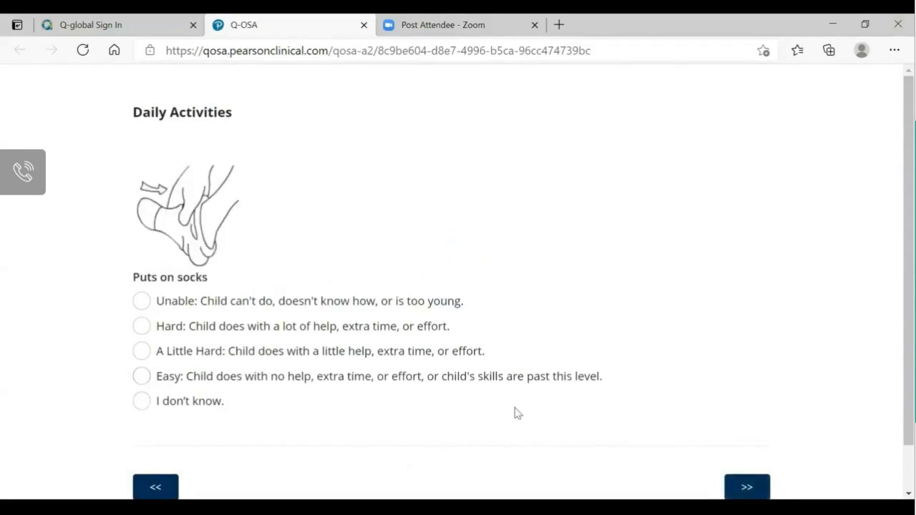
pyautogui.click(143, 379)
pyautogui.click(747, 487)
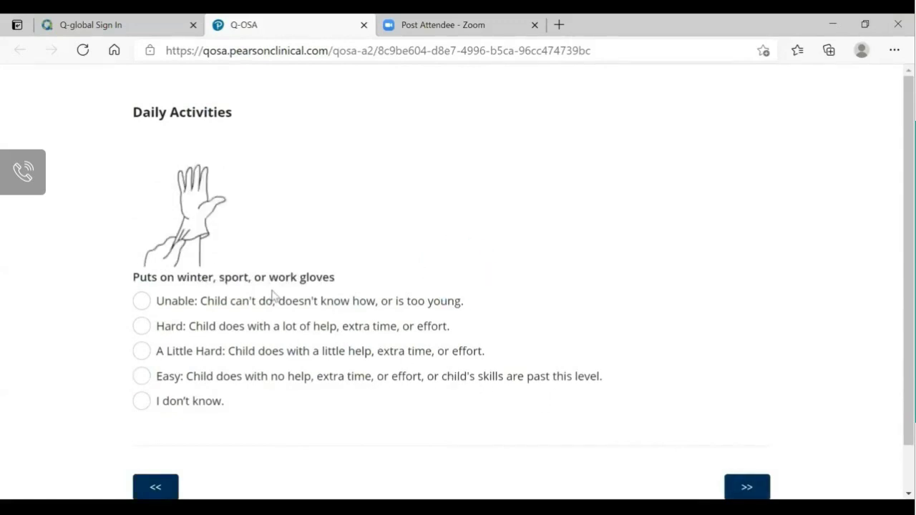
# Rate putting on gloves and a front-buttoning shirt as A Little Hard, and squeezing plastic bottles as Hard
pyautogui.click(141, 352)
pyautogui.click(747, 487)
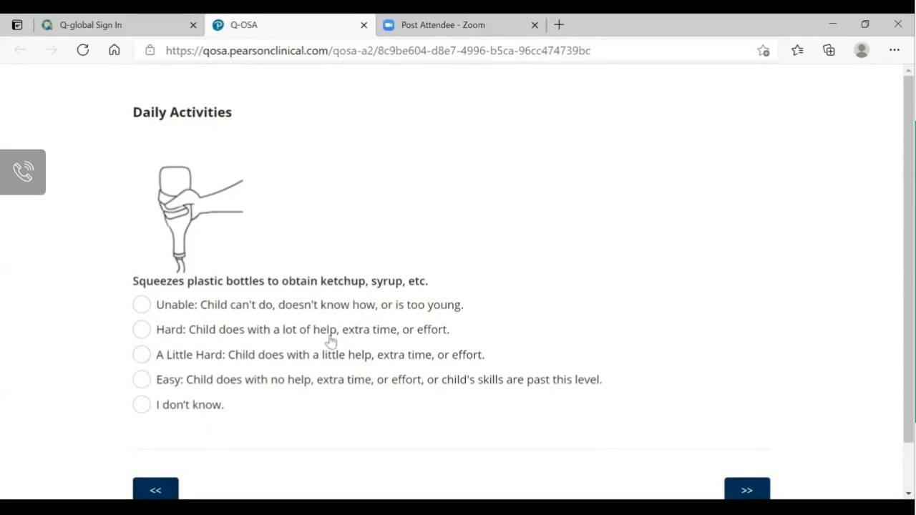
pyautogui.click(142, 331)
pyautogui.click(747, 490)
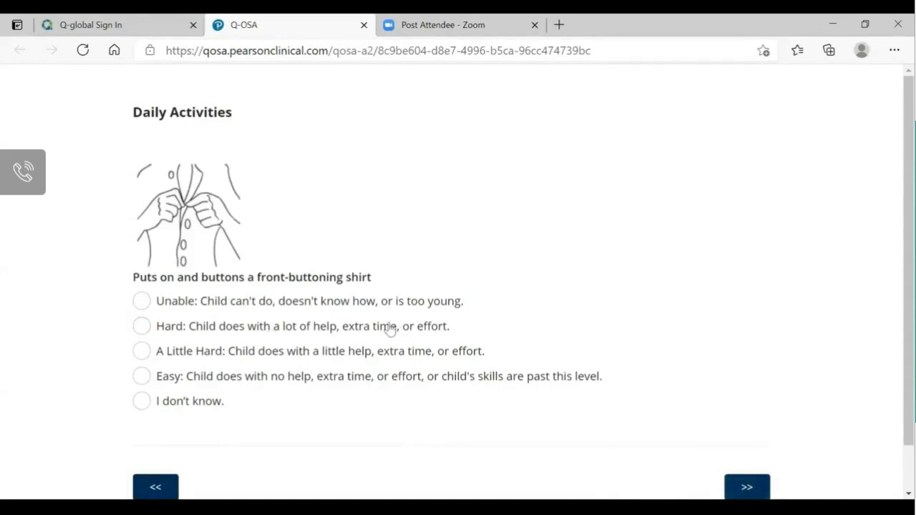
pyautogui.click(139, 351)
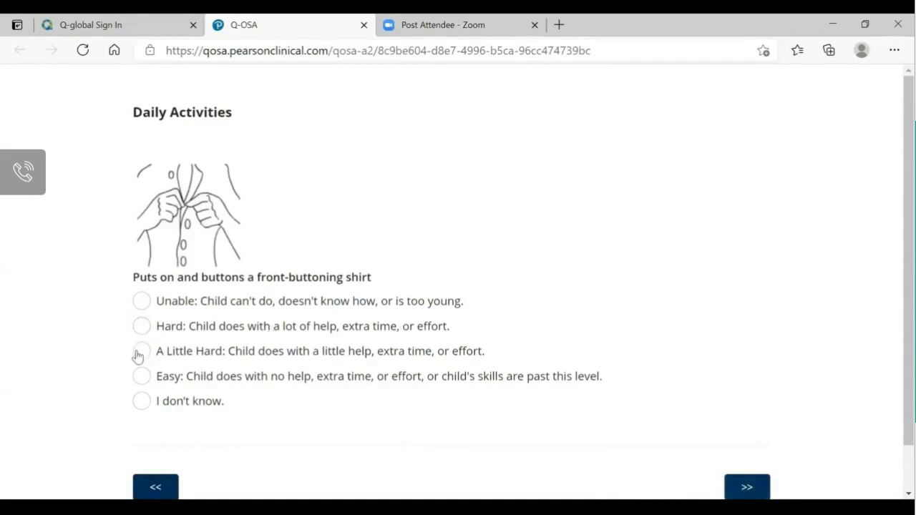
pyautogui.click(746, 490)
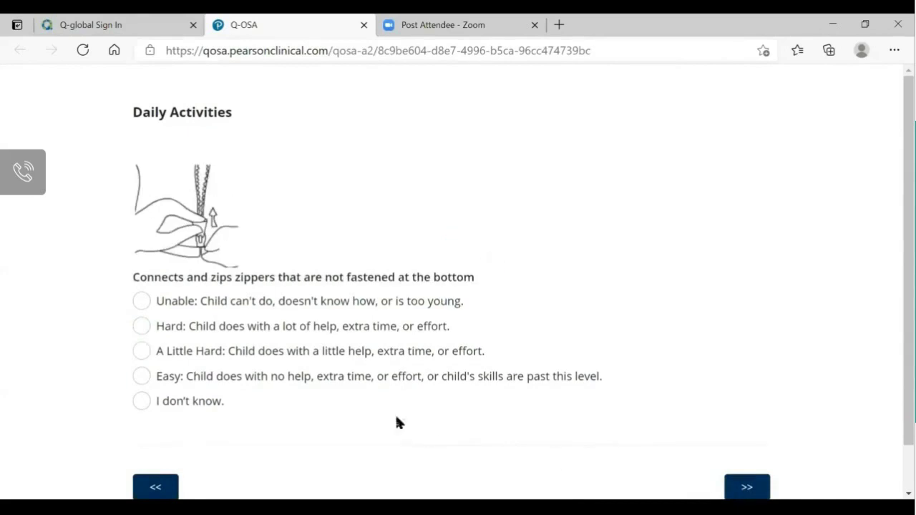
# Rate zipping unfastened zippers, cutting food with fork and knife, and opening a door lock as A Little Hard to complete Daily Activities
pyautogui.click(141, 351)
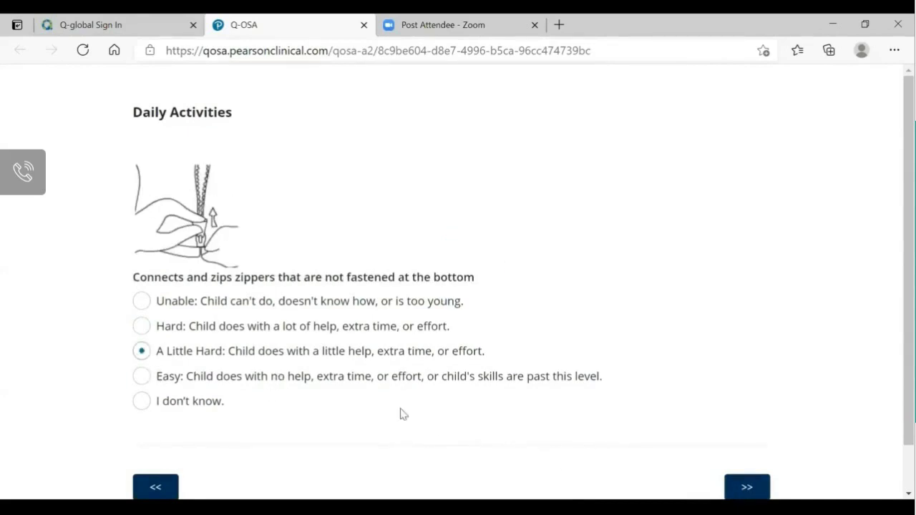
pyautogui.click(752, 487)
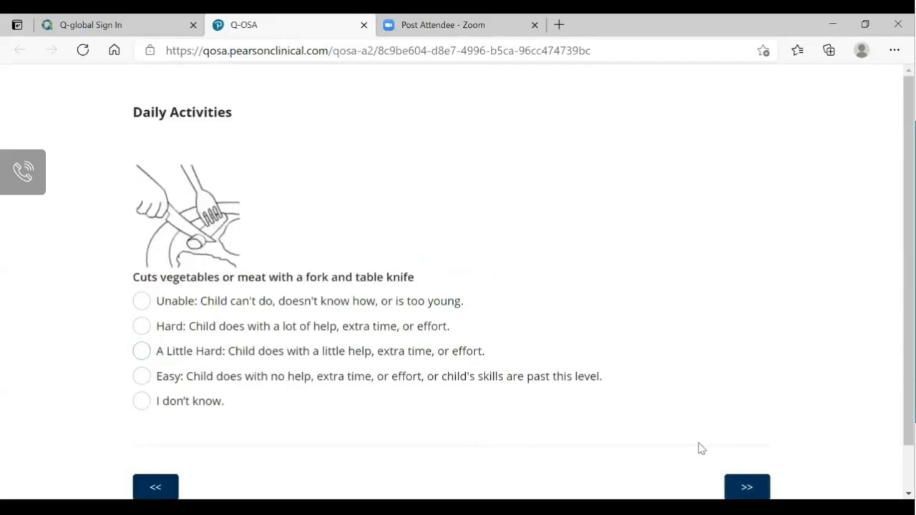
pyautogui.click(187, 355)
pyautogui.click(767, 489)
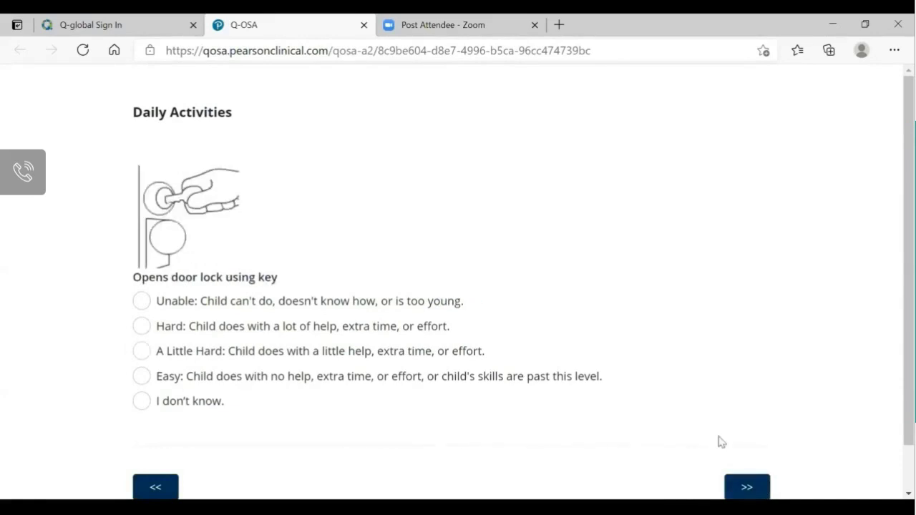
pyautogui.click(144, 351)
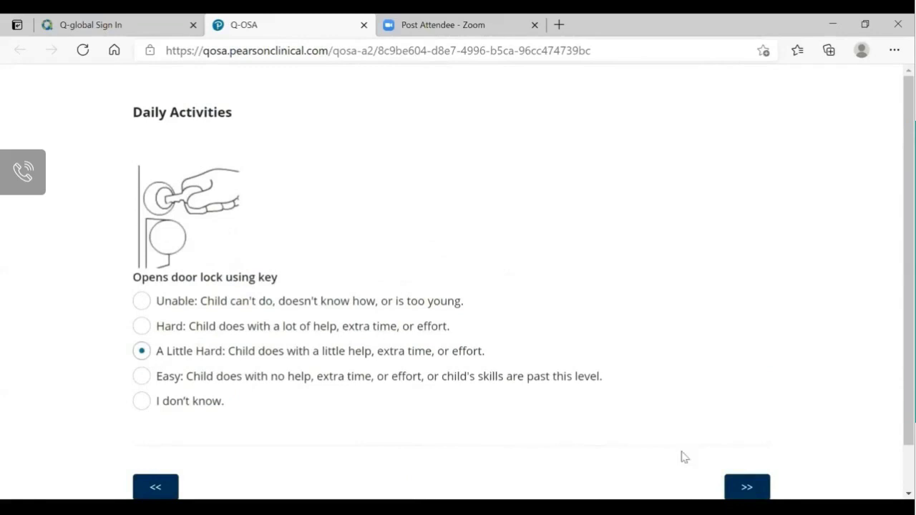
pyautogui.click(764, 488)
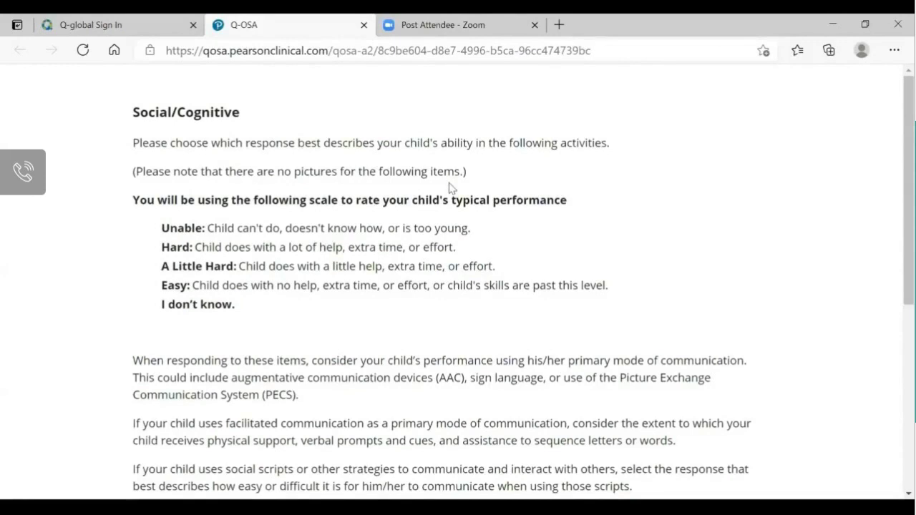
# Read the Social/Cognitive rating scale, communication guidance and frequently asked questions, and proceed to the first item
pyautogui.scroll(-3, 671, 273)
pyautogui.scroll(-1, 645, 265)
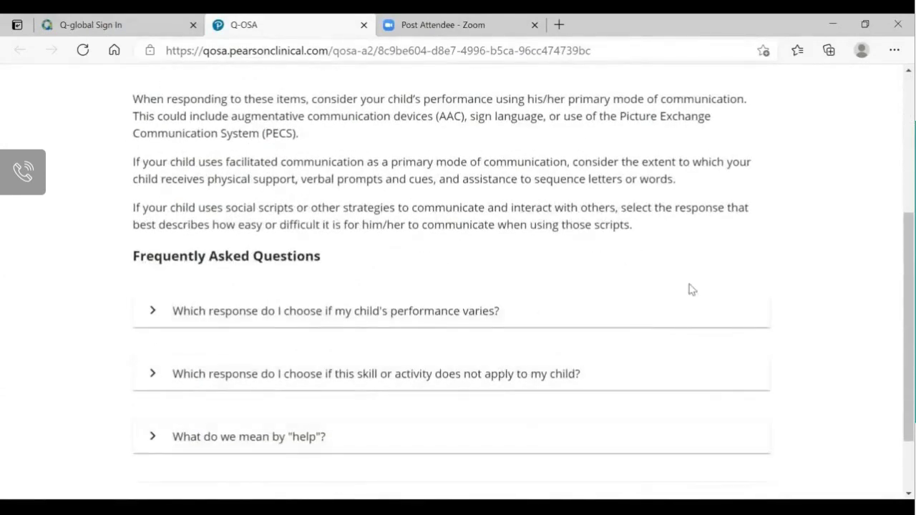
pyautogui.scroll(-1, 689, 289)
pyautogui.scroll(2, 690, 289)
pyautogui.scroll(3, 690, 289)
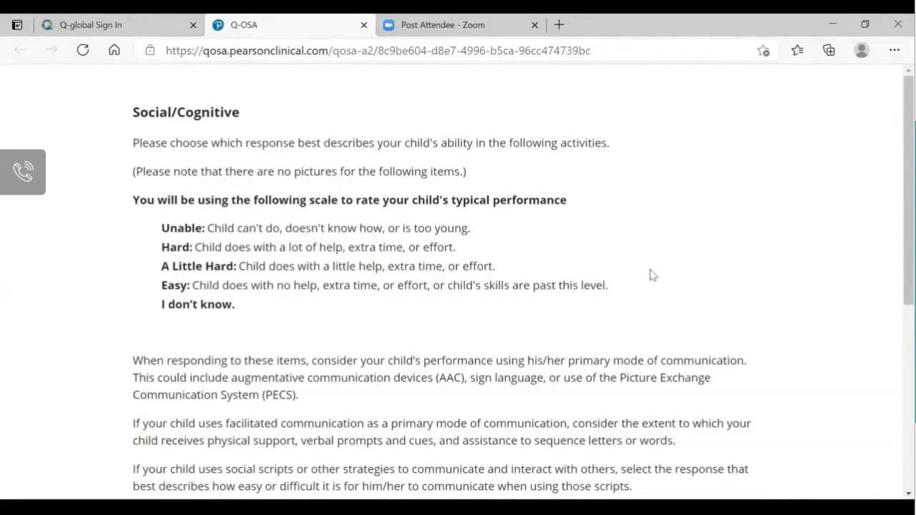
pyautogui.scroll(-2, 652, 275)
pyautogui.scroll(-3, 662, 285)
pyautogui.click(748, 443)
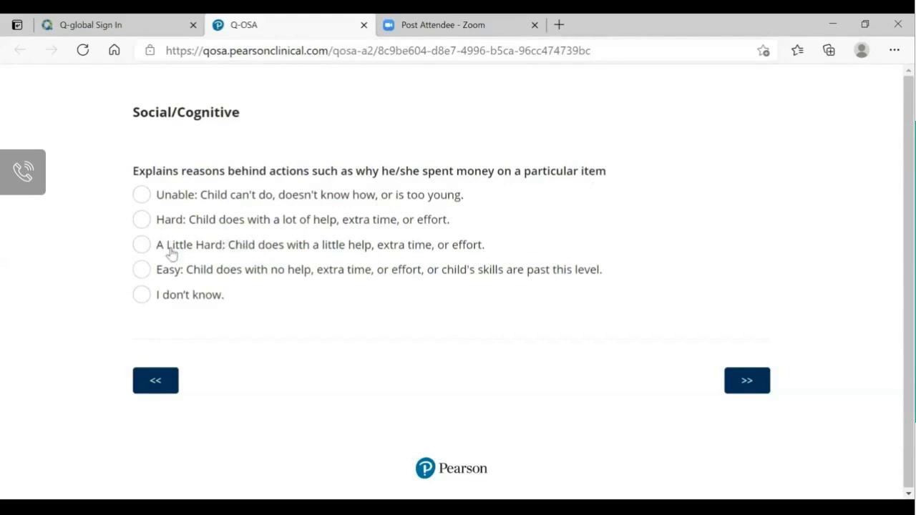
# Rate explaining reasons behind actions, following complex written instructions, and finding a phone number or address as A Little Hard
pyautogui.click(141, 245)
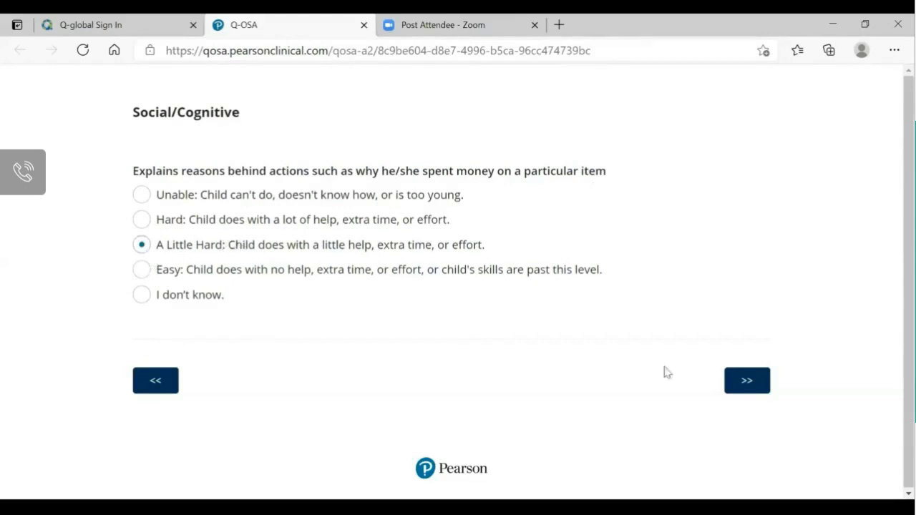
pyautogui.click(739, 381)
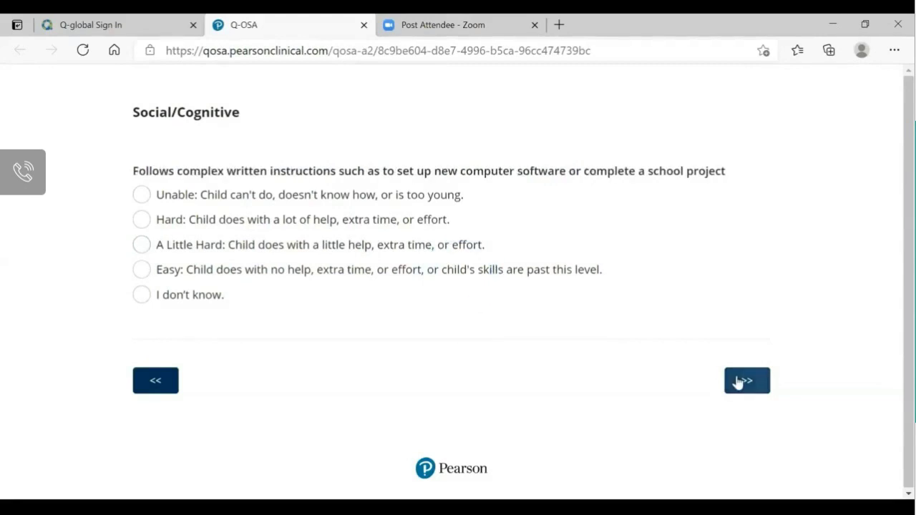
pyautogui.click(142, 245)
pyautogui.click(748, 381)
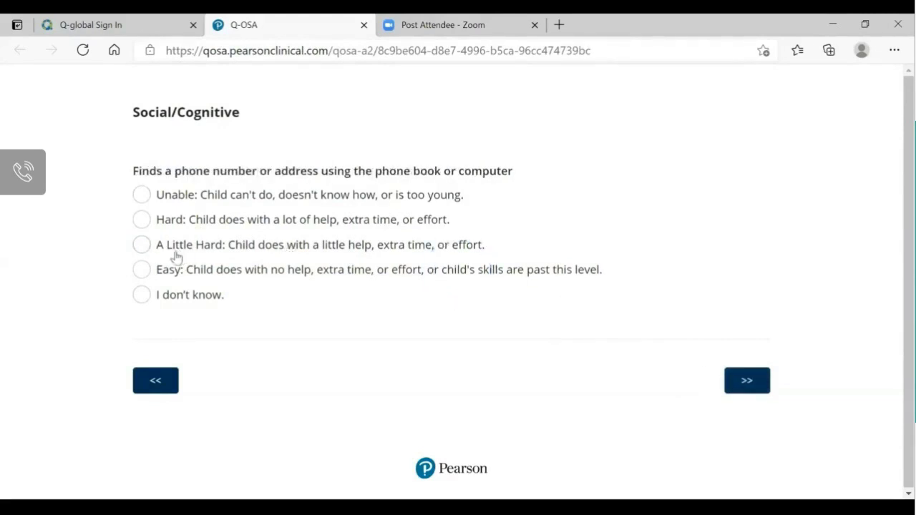
pyautogui.click(143, 247)
pyautogui.click(749, 382)
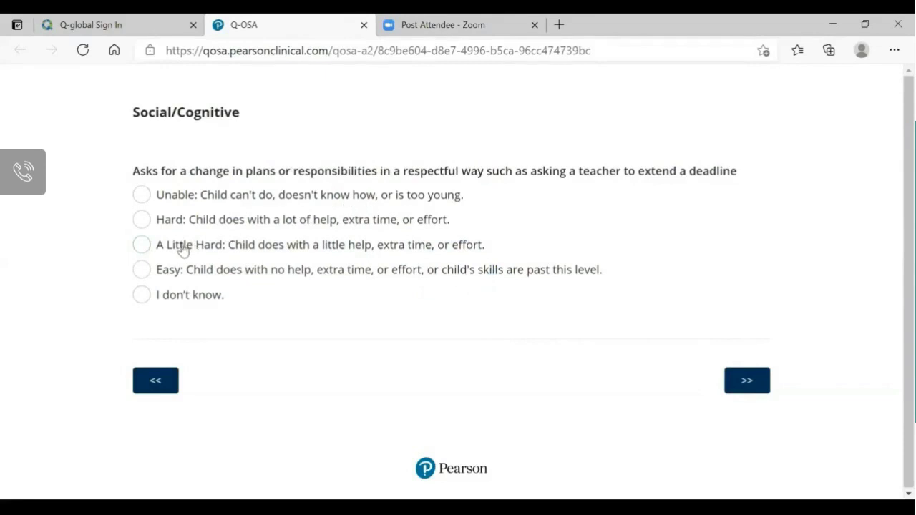
# Rate respectfully asking for a change in plans and writing short notes as A Little Hard, and teaching a new game as Hard
pyautogui.click(142, 246)
pyautogui.click(739, 387)
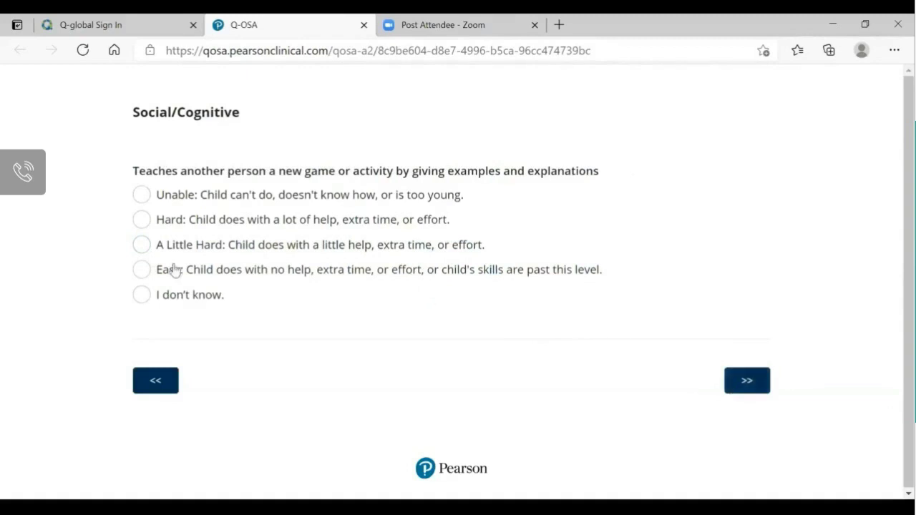
pyautogui.click(142, 222)
pyautogui.click(746, 384)
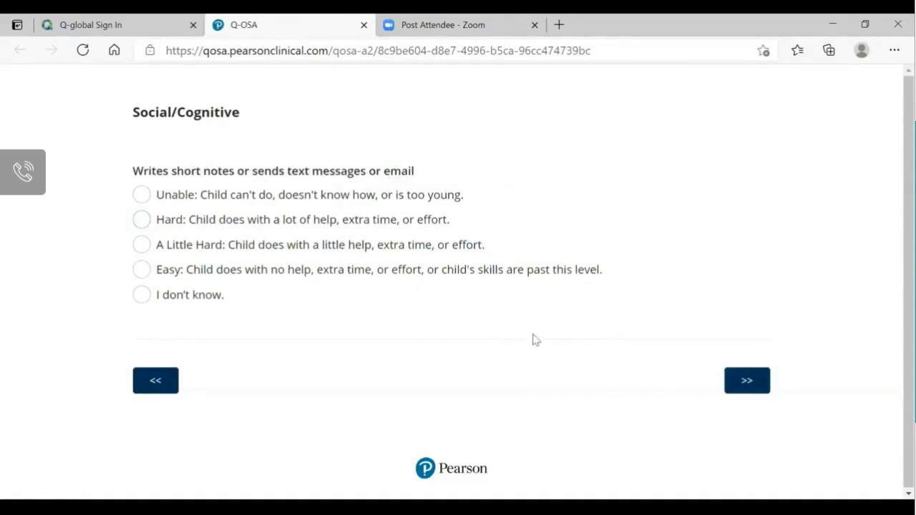
pyautogui.click(141, 244)
pyautogui.click(737, 381)
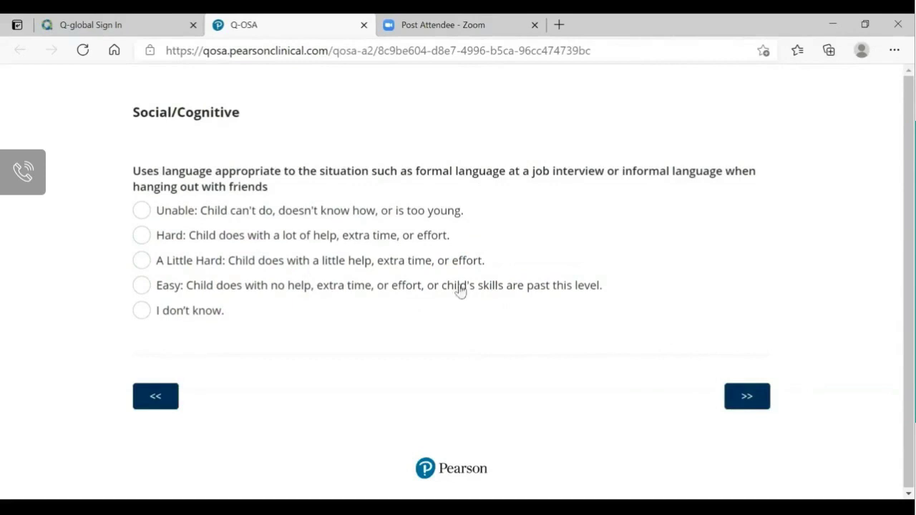
# Rate using situation-appropriate language, planning a route with a map, and counting out money for a $20-$40 item as A Little Hard
pyautogui.click(444, 260)
pyautogui.click(743, 398)
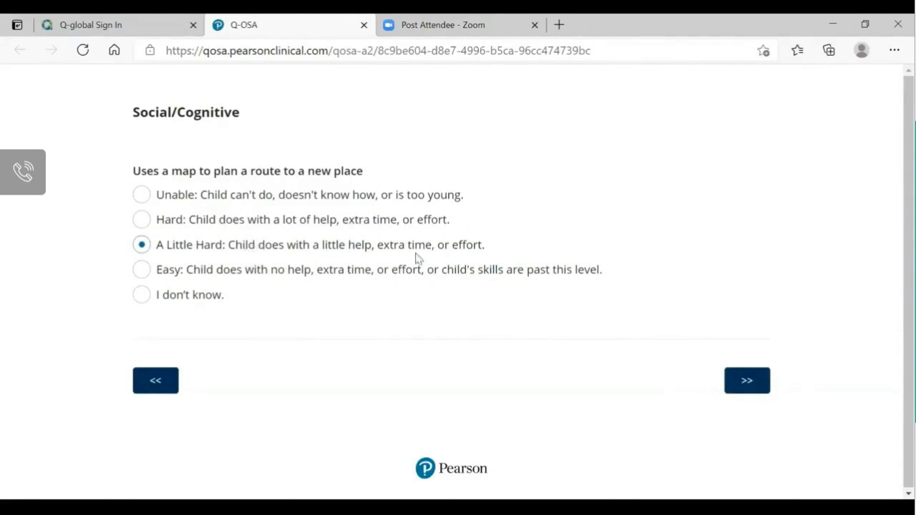
pyautogui.click(752, 383)
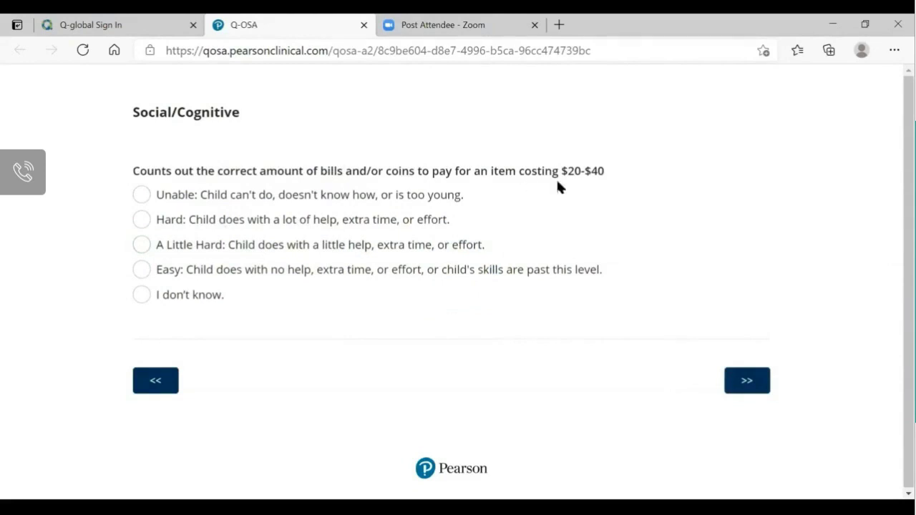
pyautogui.click(141, 245)
pyautogui.click(745, 382)
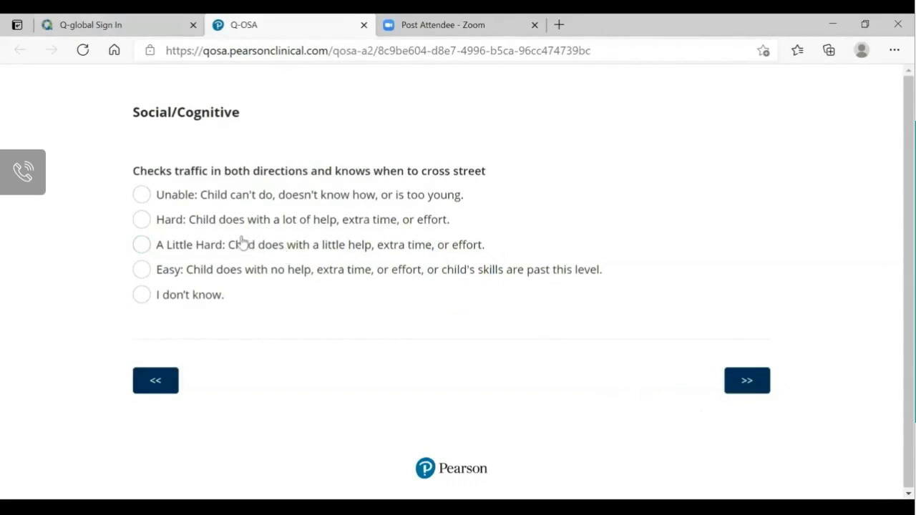
# Rate checking traffic before crossing and resolving conflicts as Hard, and asking permission to use someone's property as A Little Hard
pyautogui.click(140, 220)
pyautogui.click(748, 383)
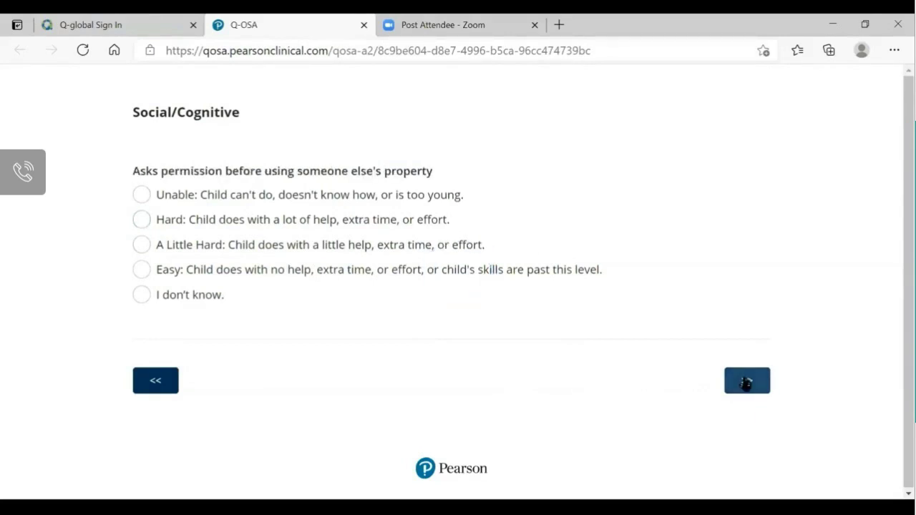
pyautogui.click(312, 249)
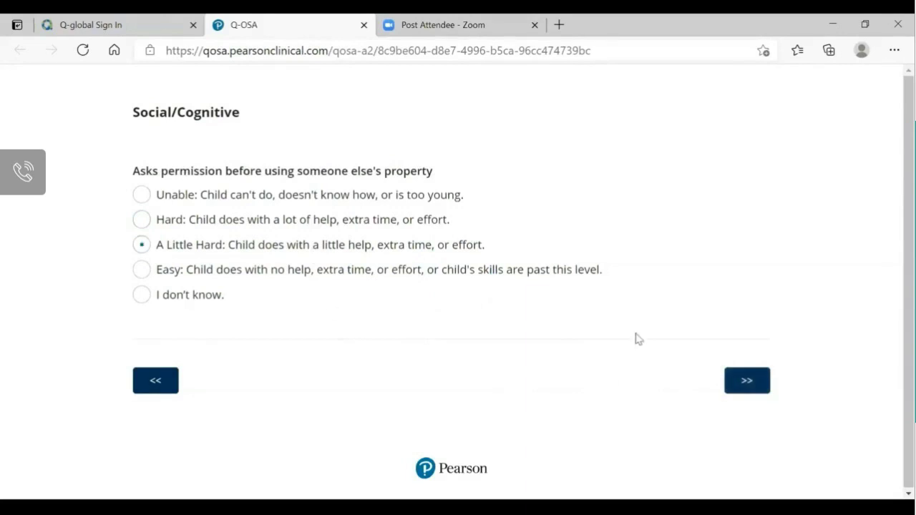
pyautogui.click(747, 380)
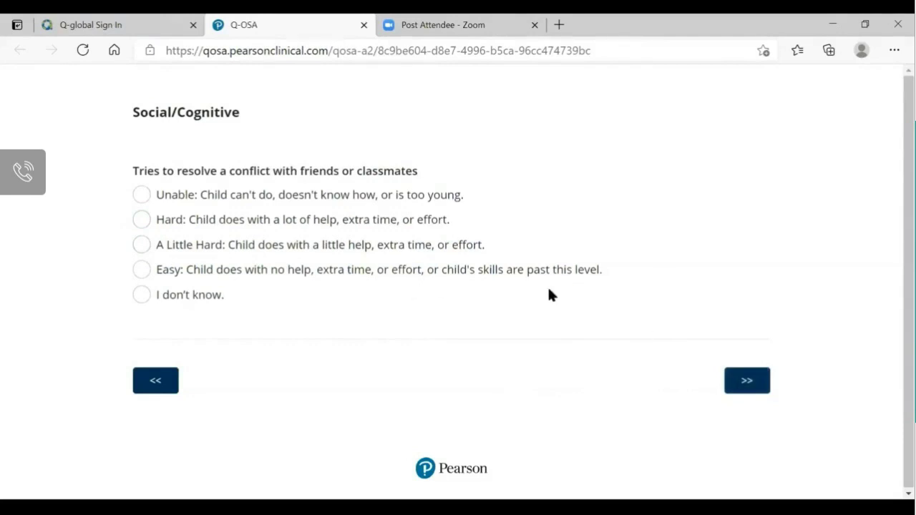
pyautogui.click(215, 221)
pyautogui.click(745, 383)
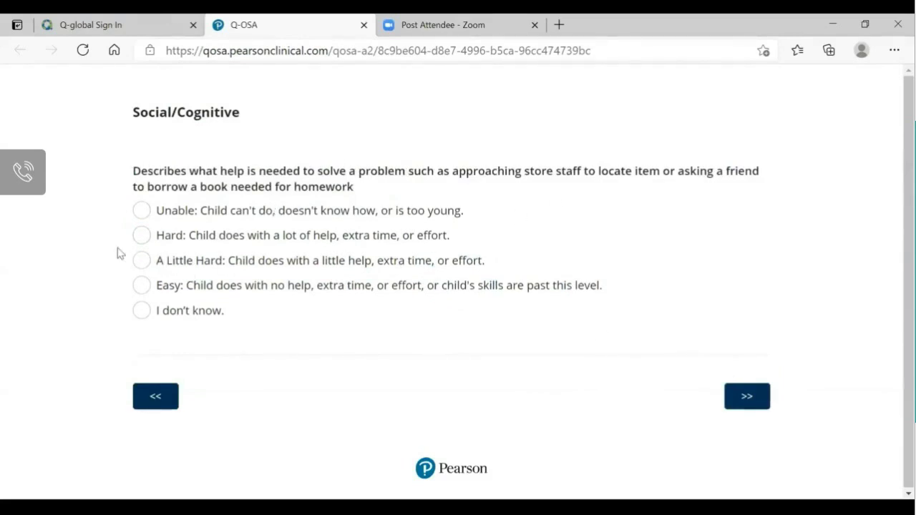
# Rate describing the help needed to solve a problem as A Little Hard, and maintaining friendships and staying quiet in public as Hard
pyautogui.click(141, 260)
pyautogui.click(747, 398)
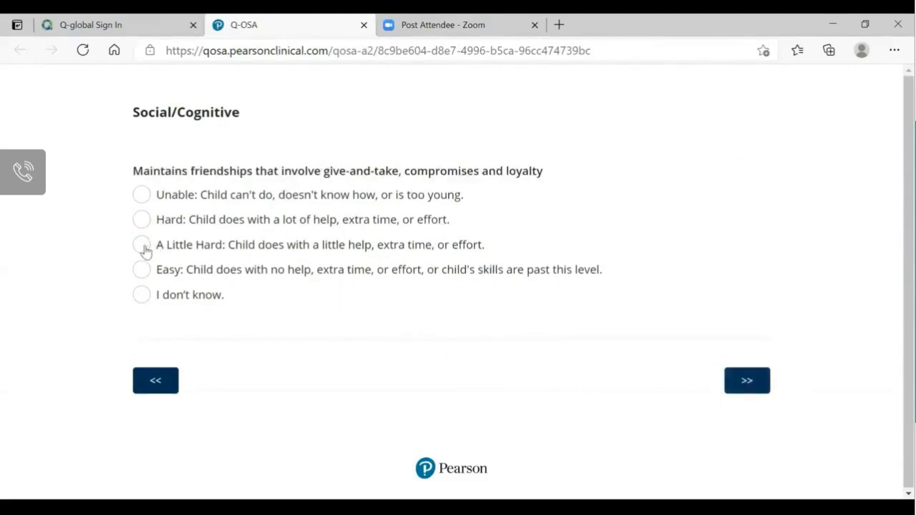
pyautogui.click(141, 219)
pyautogui.click(741, 386)
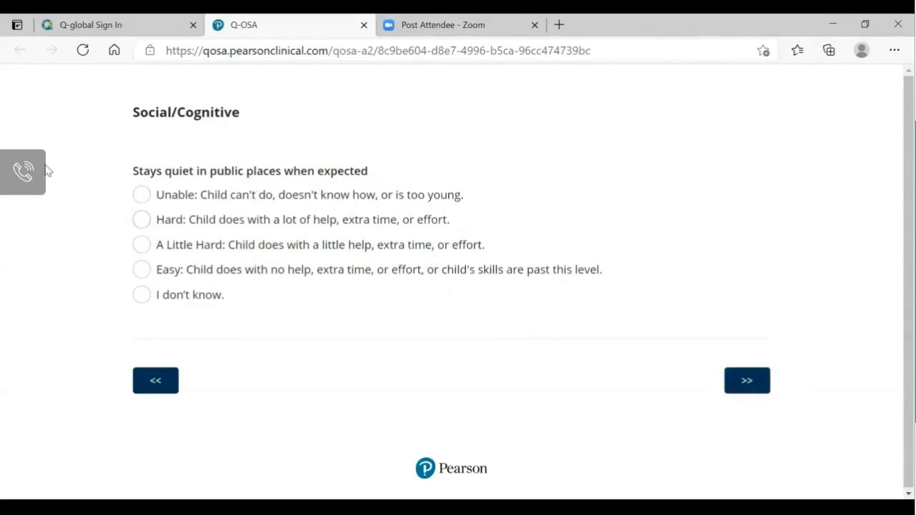
pyautogui.click(142, 220)
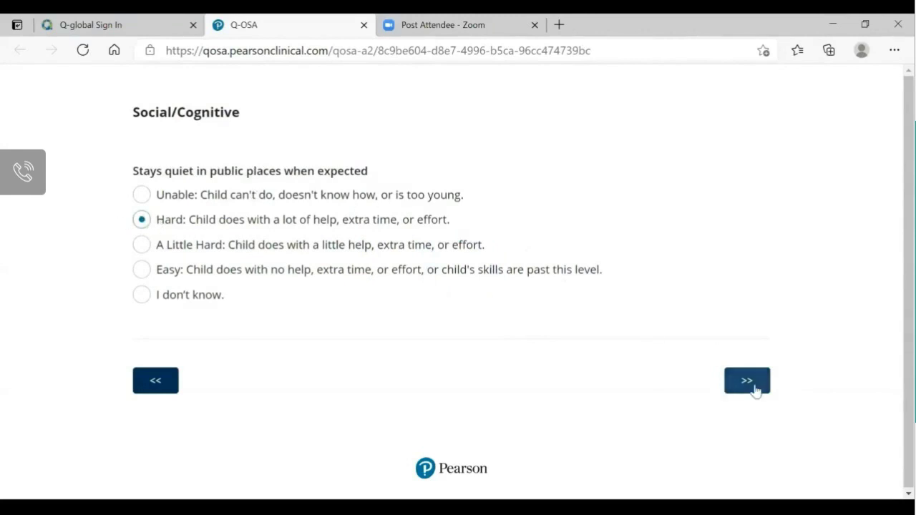
# Rate accepting advice or feedback as A Little Hard, waiting an hour or two as Hard, and asking with words, gestures, or signs as Easy
pyautogui.click(755, 391)
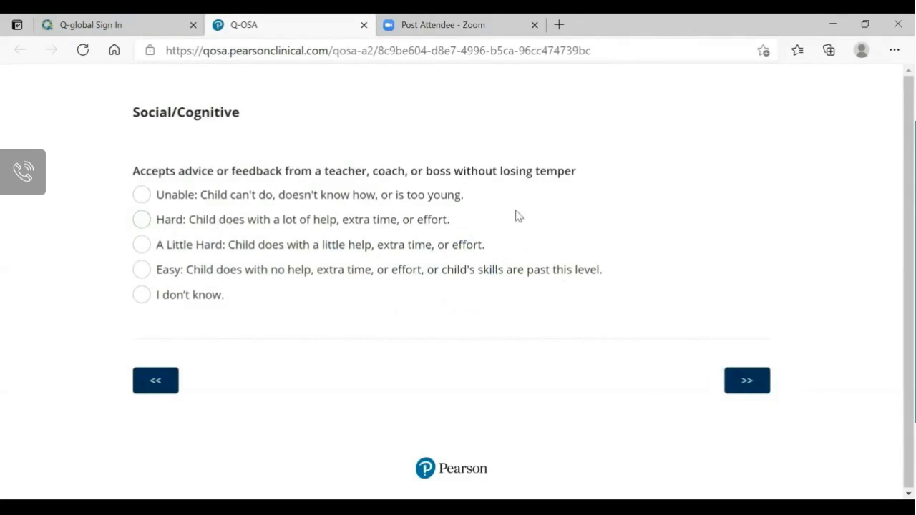
pyautogui.click(141, 245)
pyautogui.click(761, 387)
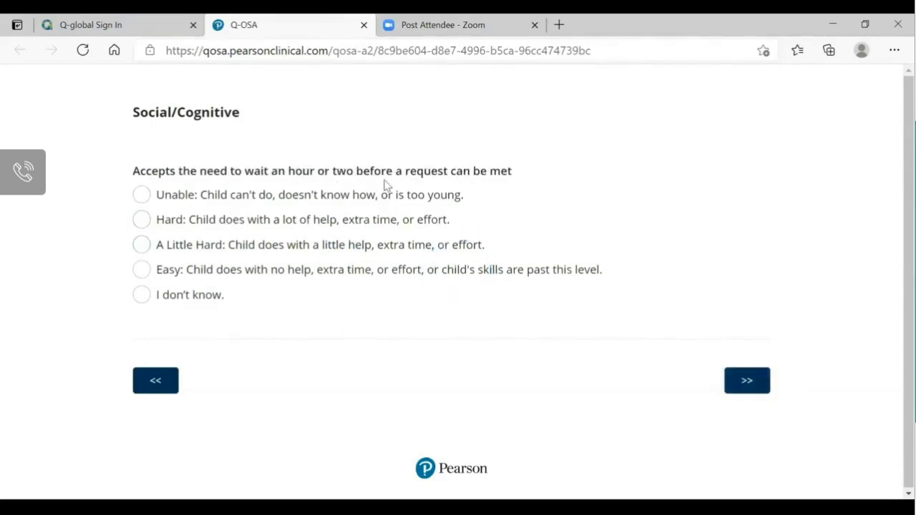
pyautogui.click(143, 221)
pyautogui.click(756, 387)
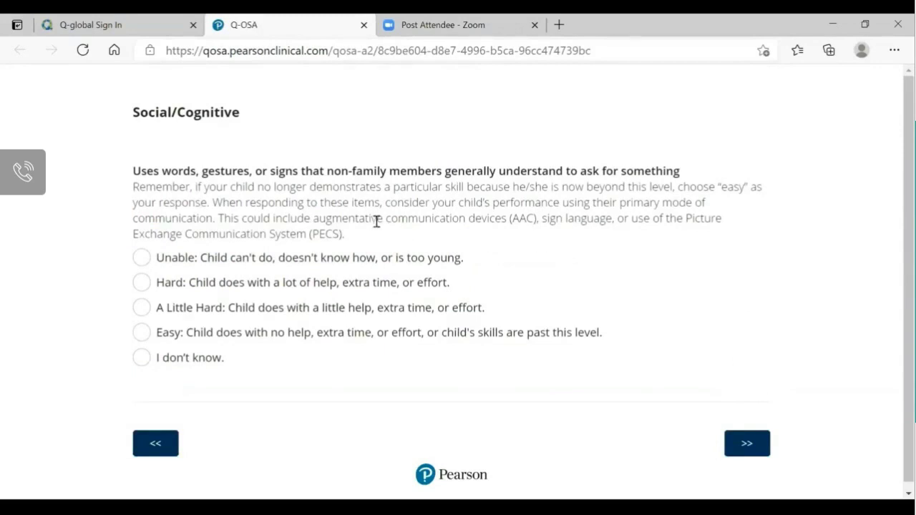
pyautogui.click(141, 332)
pyautogui.click(748, 445)
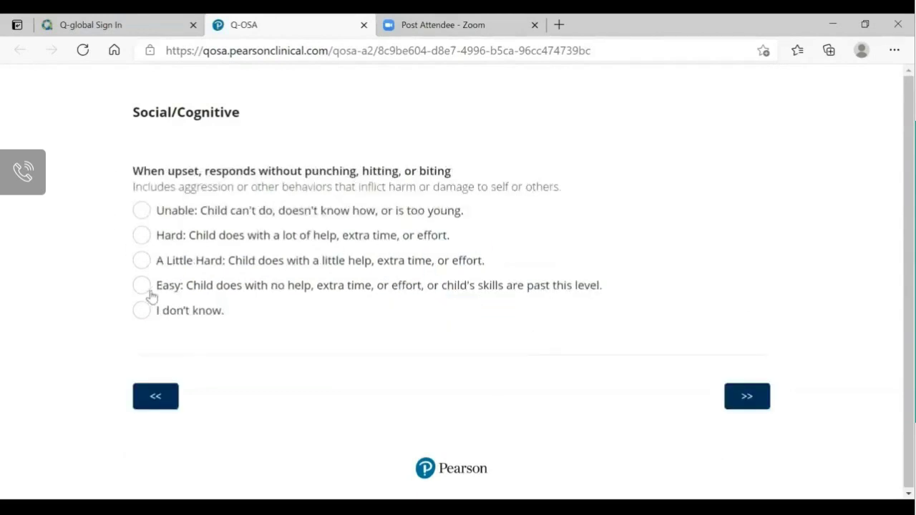
# Rate responding without hitting when upset as A Little Hard, transitioning between familiar activities as Easy, and reaching agreement with friends as Hard
pyautogui.click(141, 261)
pyautogui.click(748, 401)
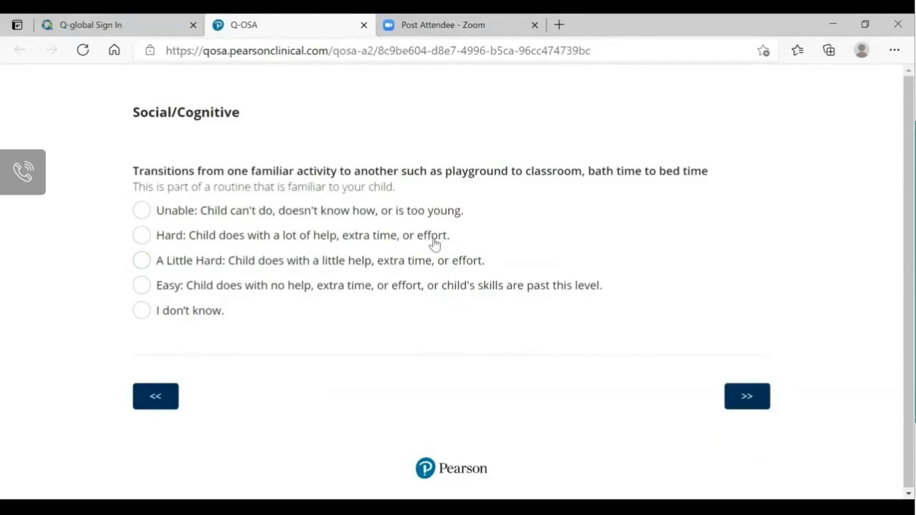
pyautogui.click(141, 286)
pyautogui.click(749, 401)
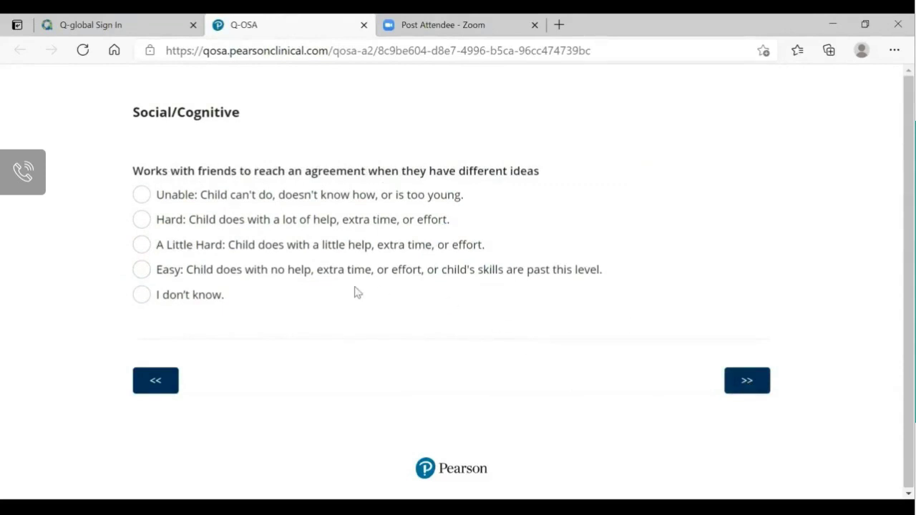
pyautogui.click(198, 221)
pyautogui.click(760, 389)
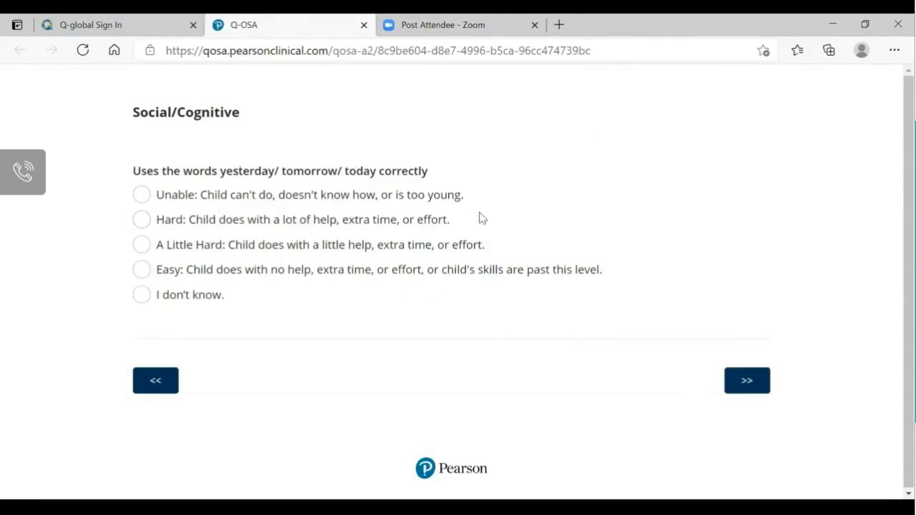
# Answer the yesterday/tomorrow/today item, and rate using strategy in complex games and asking for clarification as A Little Hard
pyautogui.click(748, 380)
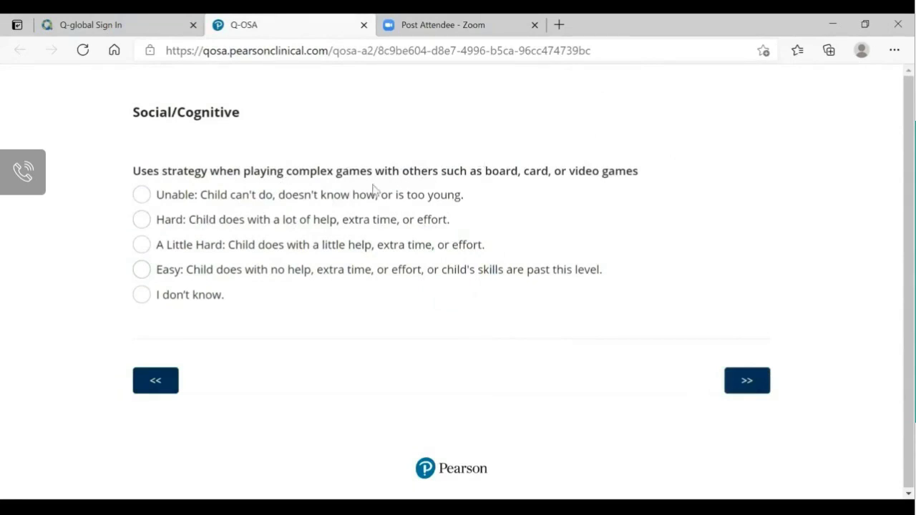
pyautogui.click(142, 245)
pyautogui.click(759, 386)
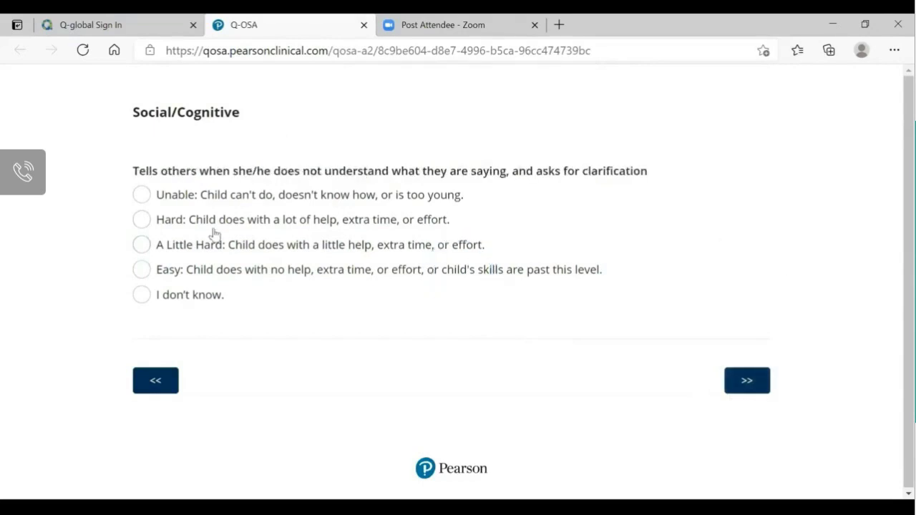
pyautogui.click(141, 244)
pyautogui.click(764, 385)
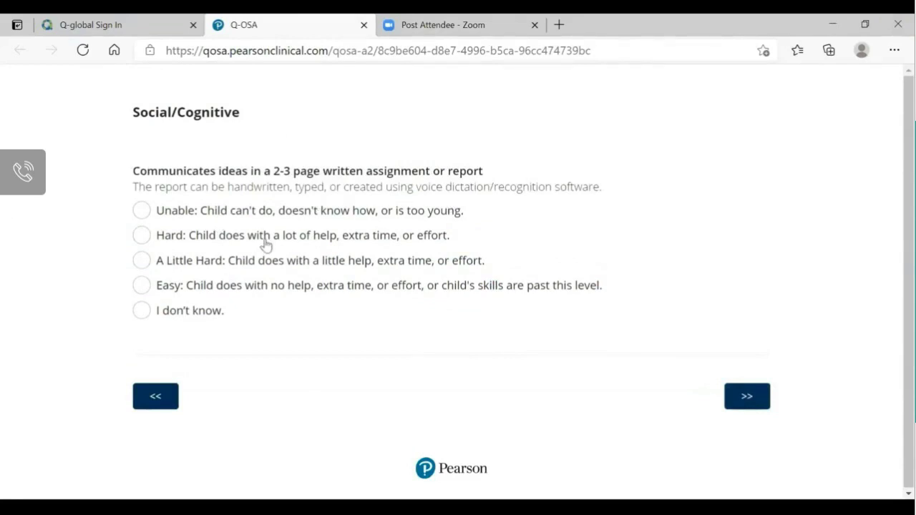
# Rate communicating ideas in a 2-3 page report as Hard, and following written directions and taking turns in simple games as A Little Hard
pyautogui.click(139, 238)
pyautogui.click(747, 404)
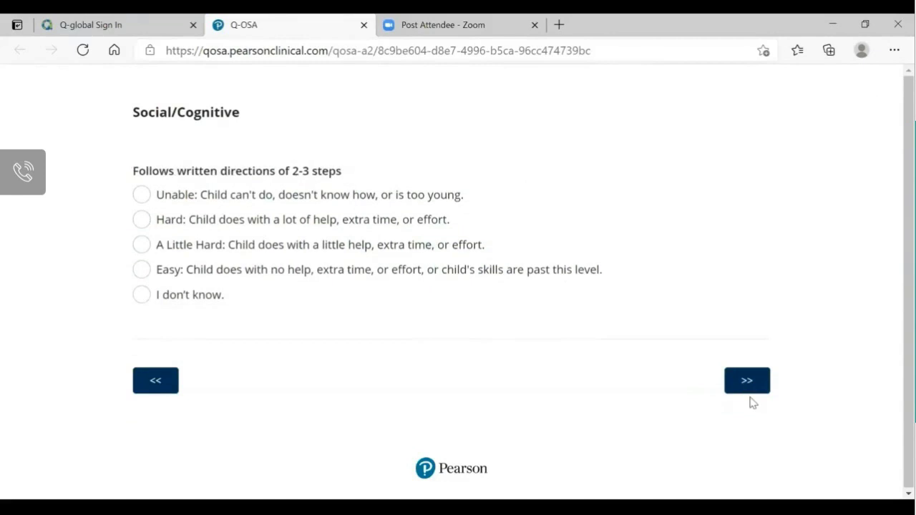
pyautogui.click(142, 246)
pyautogui.click(769, 383)
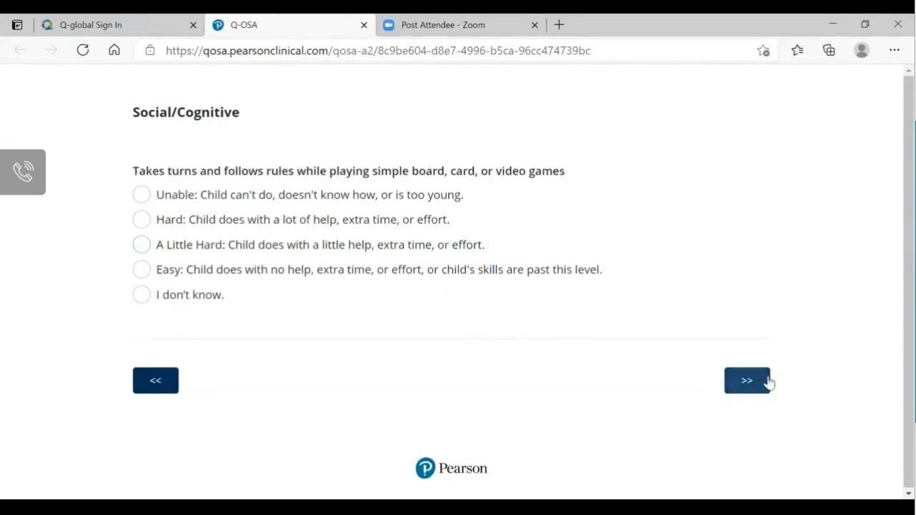
pyautogui.click(141, 246)
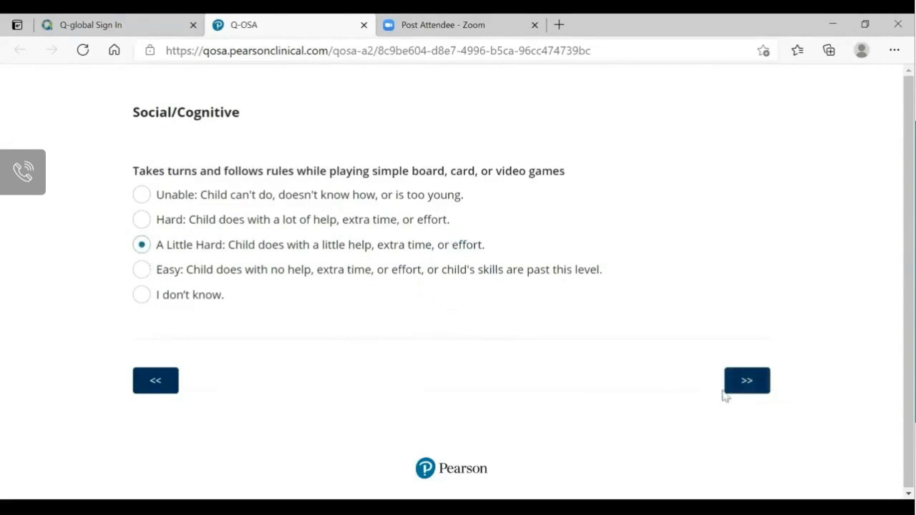
pyautogui.click(747, 380)
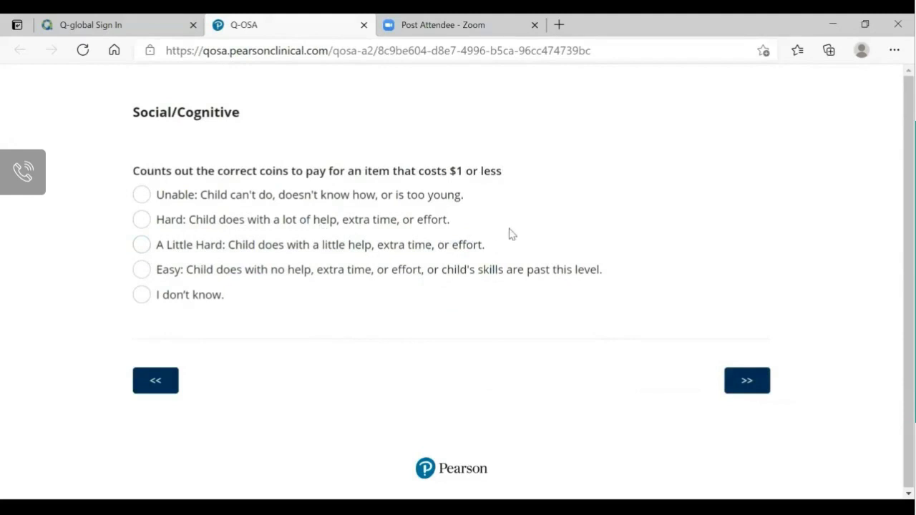
# Rate counting coins for a $1 item, conversing with a familiar person, and using a watch or clock as A Little Hard
pyautogui.click(142, 245)
pyautogui.click(753, 381)
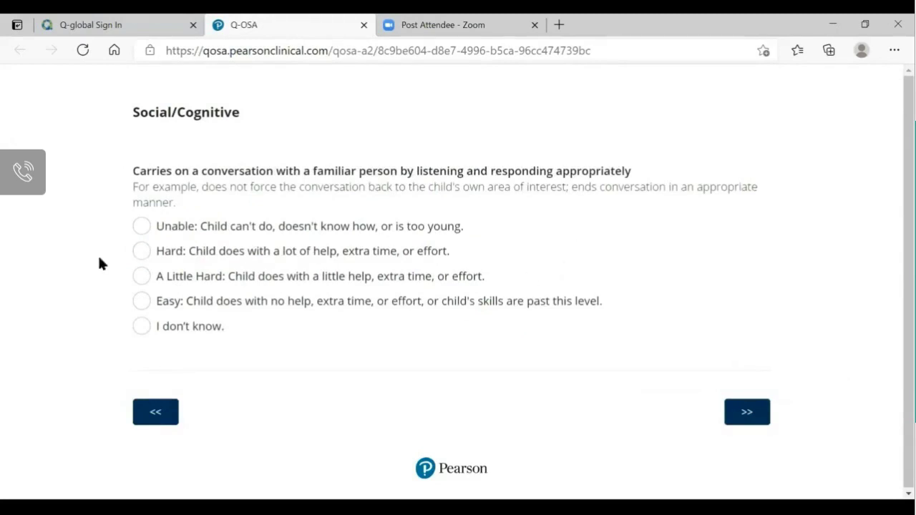
pyautogui.click(143, 277)
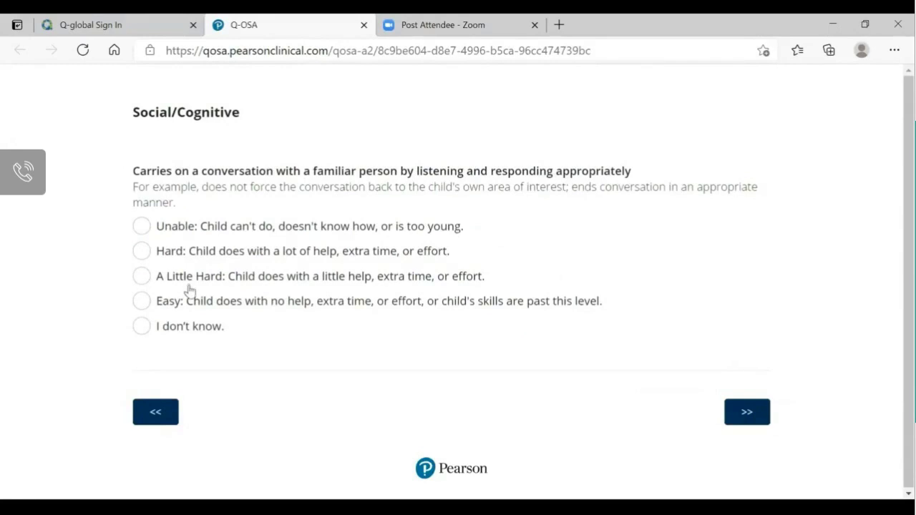
pyautogui.click(750, 418)
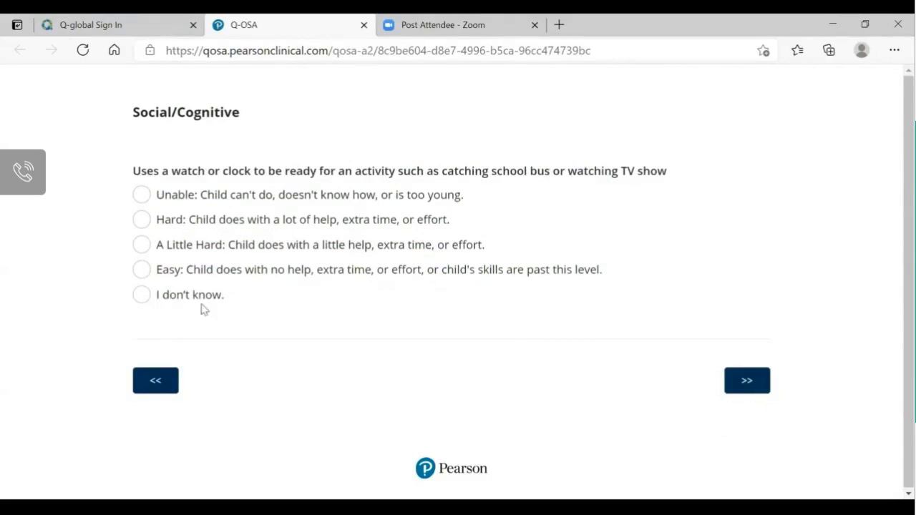
pyautogui.click(141, 246)
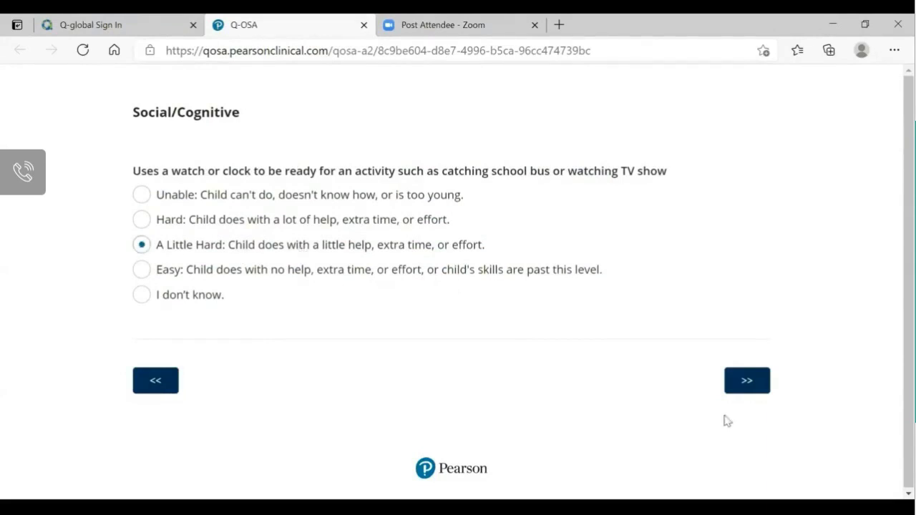
pyautogui.click(748, 385)
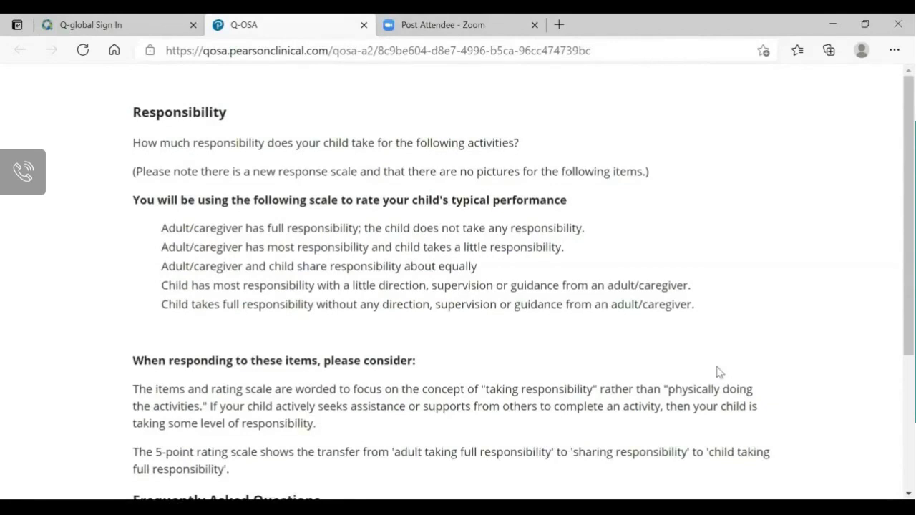
# Review the Responsibility section's rating scale and instructions, and continue to its first item
pyautogui.scroll(-3, 591, 387)
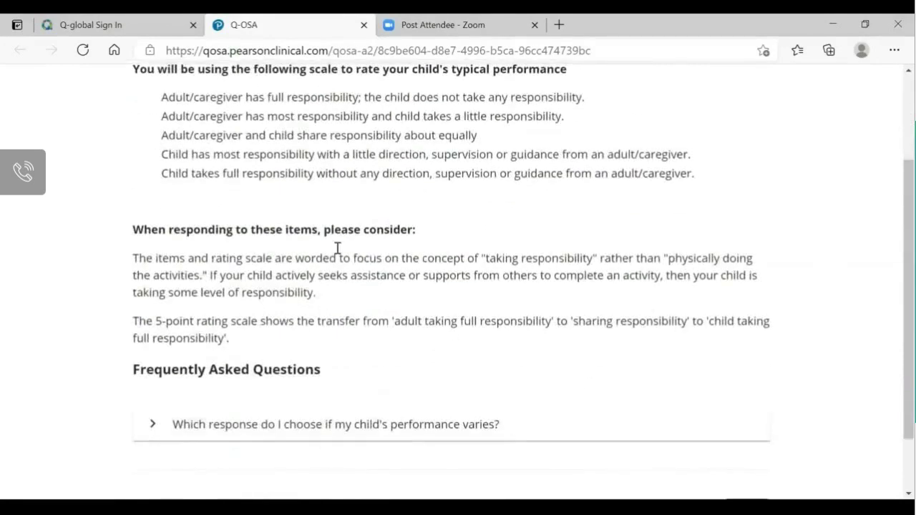
pyautogui.scroll(-2, 322, 347)
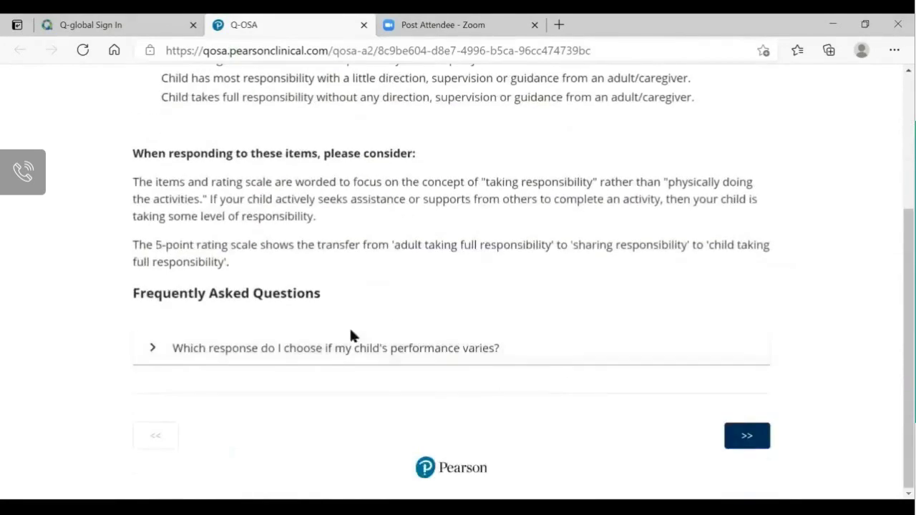
pyautogui.scroll(2, 606, 406)
pyautogui.scroll(1, 613, 393)
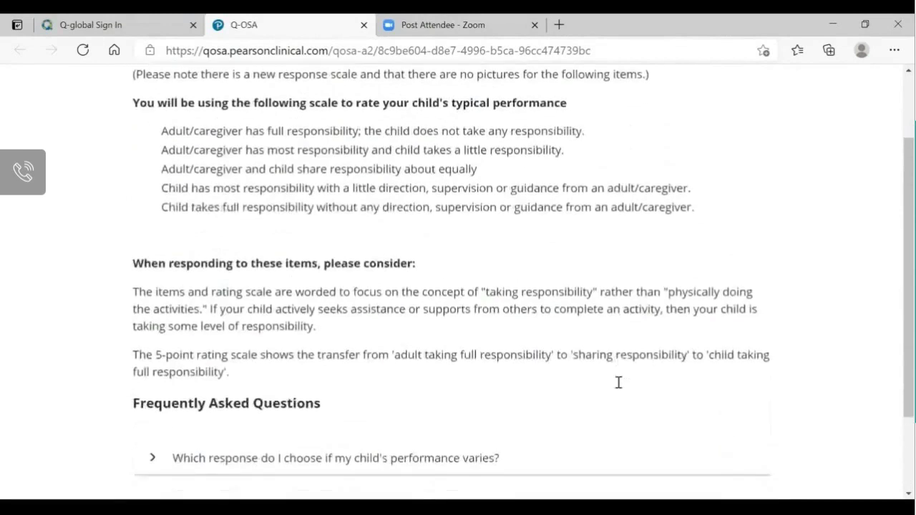
pyautogui.scroll(-1, 619, 383)
pyautogui.click(745, 494)
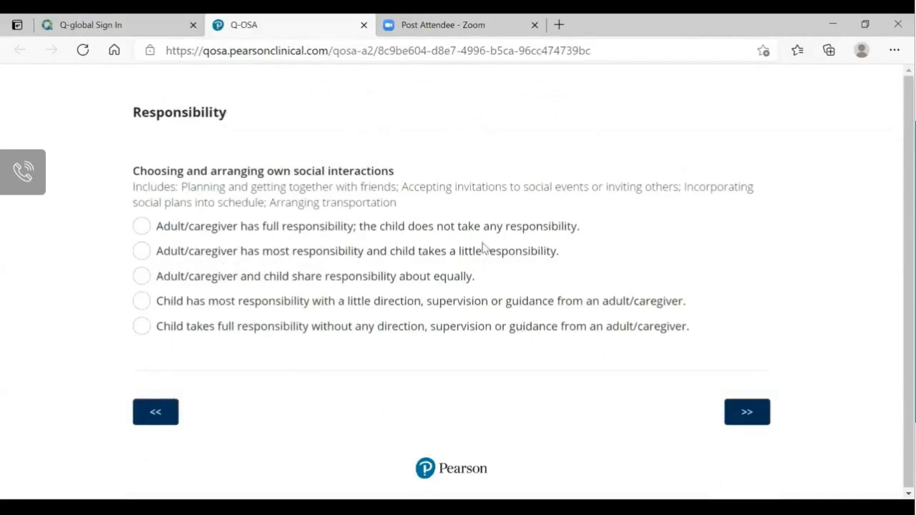
# Assign the adult full responsibility for arranging social interactions and most responsibility for having needed items before leaving home
pyautogui.click(142, 227)
pyautogui.click(747, 412)
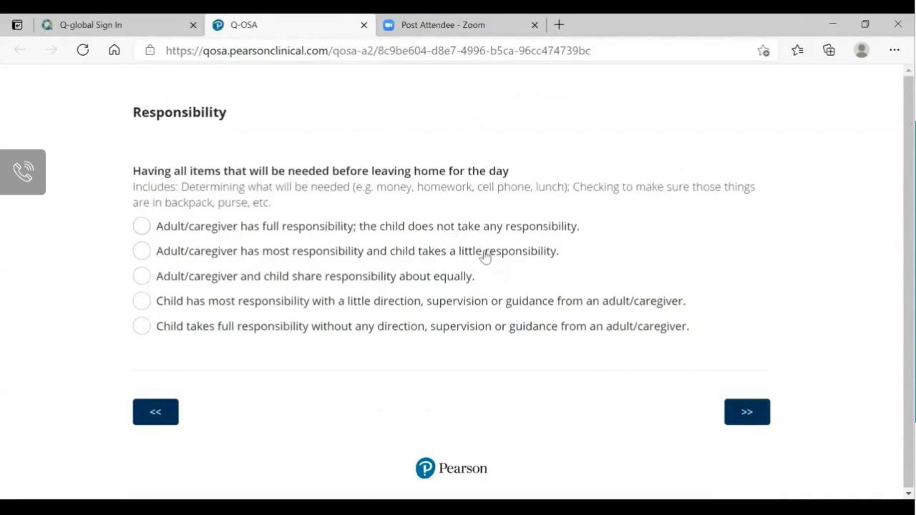
pyautogui.click(143, 252)
pyautogui.click(760, 418)
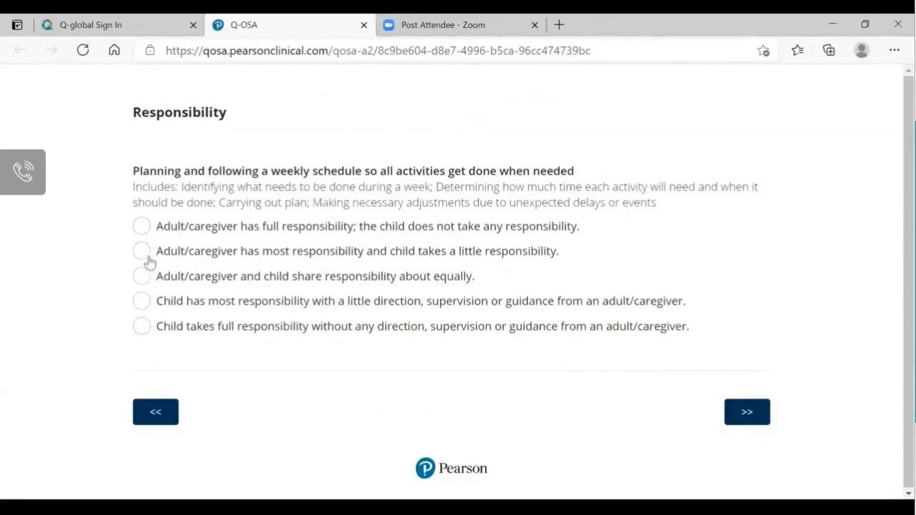
# Answer the weekly schedule item, assign the adult full responsibility for following a recipe, and rate safe knife or grater use as shared equally
pyautogui.click(757, 415)
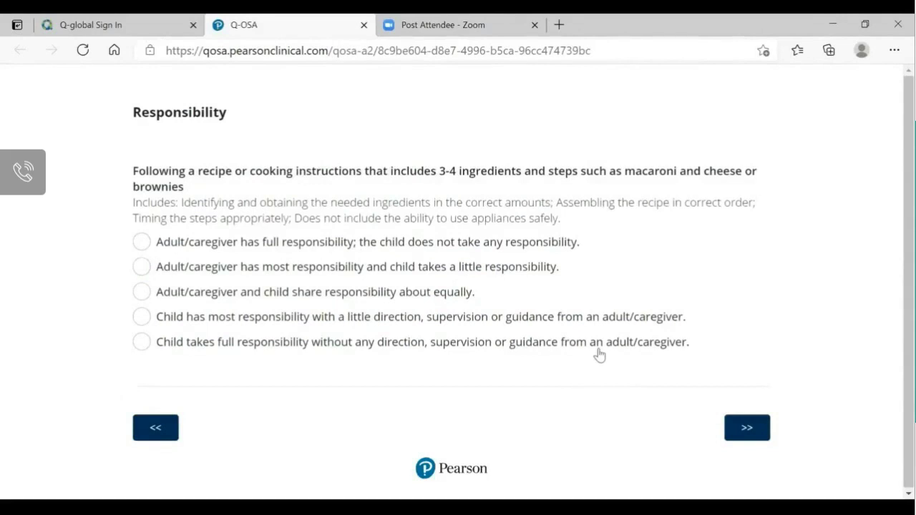
pyautogui.click(141, 241)
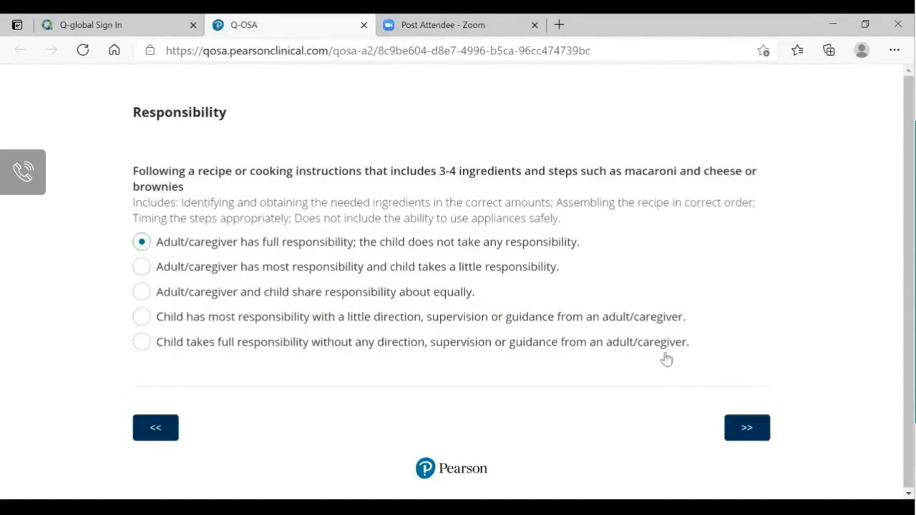
pyautogui.click(748, 431)
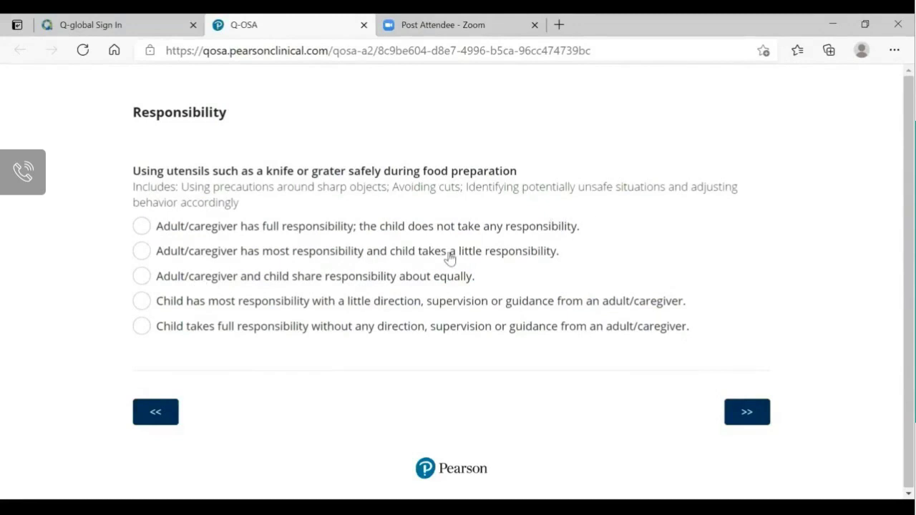
pyautogui.click(143, 278)
pyautogui.click(741, 413)
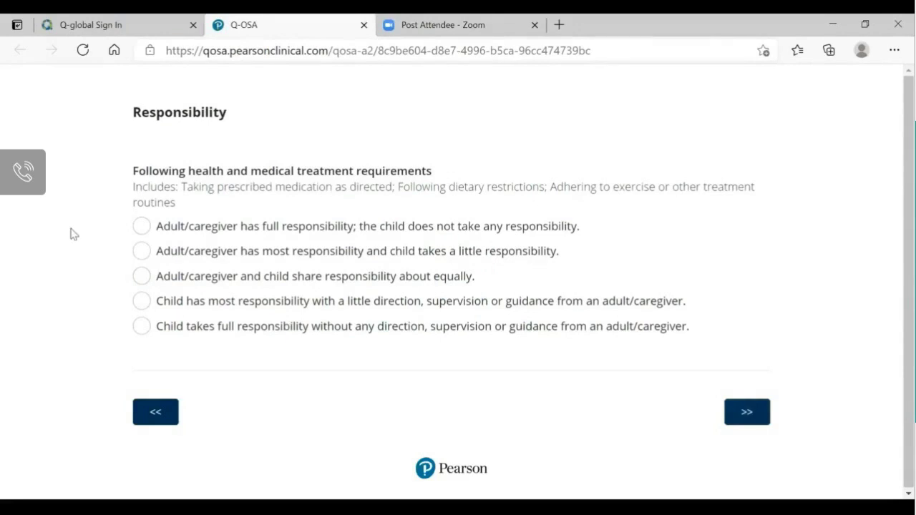
# Assign the adult full responsibility for following medical treatment requirements and for developing a plan to reach a specific goal
pyautogui.click(141, 227)
pyautogui.click(766, 417)
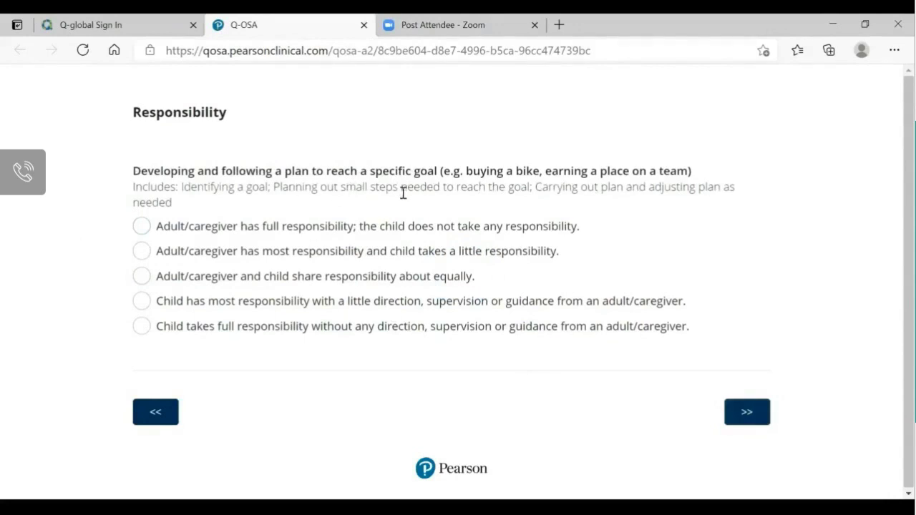
pyautogui.click(140, 228)
pyautogui.click(749, 411)
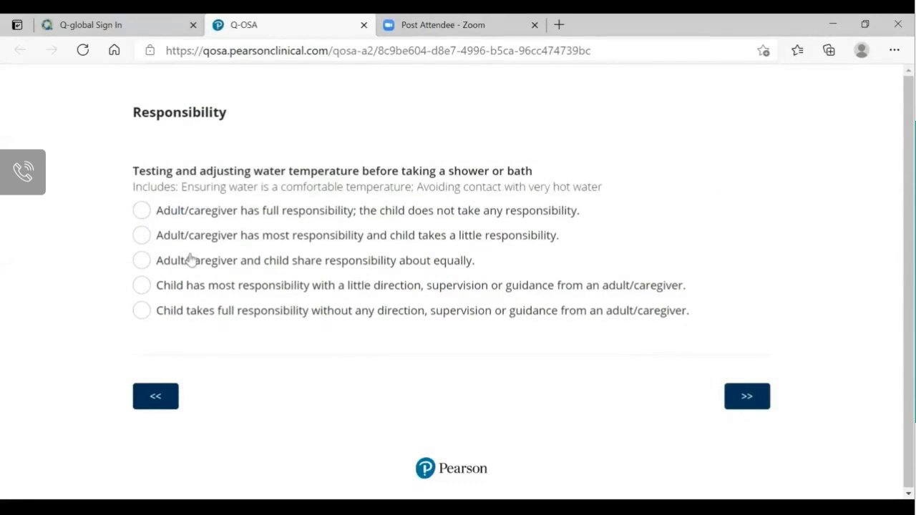
# Assign the adult most responsibility, with the child taking a little, for testing bath water temperature and packing for an overnight stay
pyautogui.click(142, 237)
pyautogui.click(747, 398)
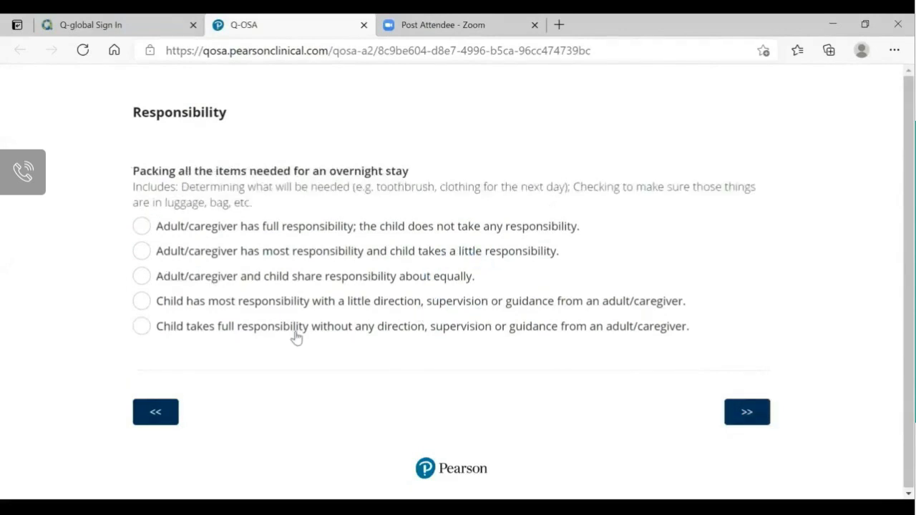
pyautogui.click(139, 254)
pyautogui.click(745, 418)
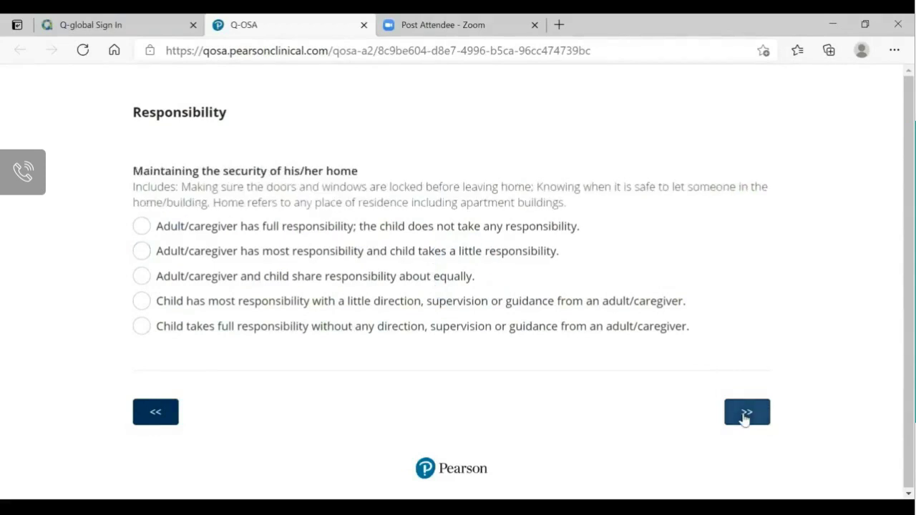
# Assign the adult full responsibility for maintaining home security and for determining the safety of a new location
pyautogui.click(143, 228)
pyautogui.click(747, 413)
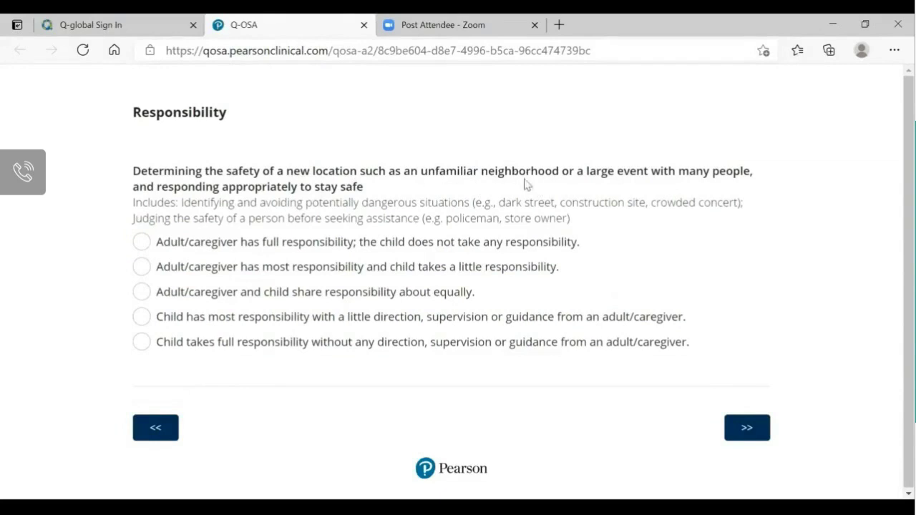
pyautogui.click(143, 243)
pyautogui.click(748, 428)
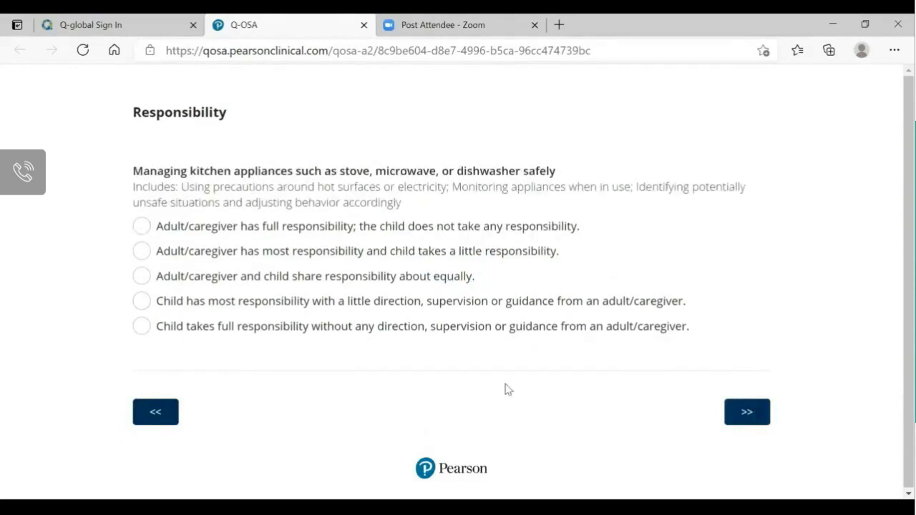
# Assign the adult full responsibility for managing kitchen appliances safely, and most responsibility for homework assignments with the child taking a little
pyautogui.click(143, 227)
pyautogui.click(744, 414)
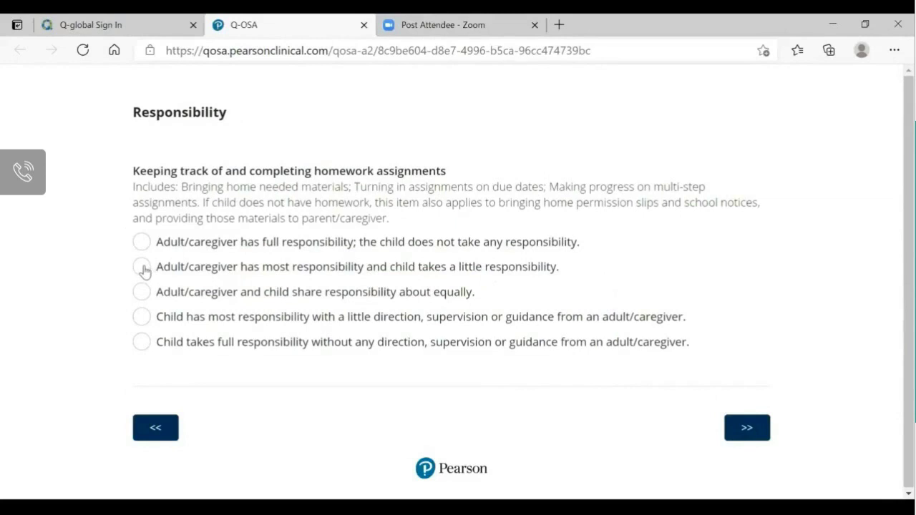
pyautogui.click(142, 268)
pyautogui.click(752, 430)
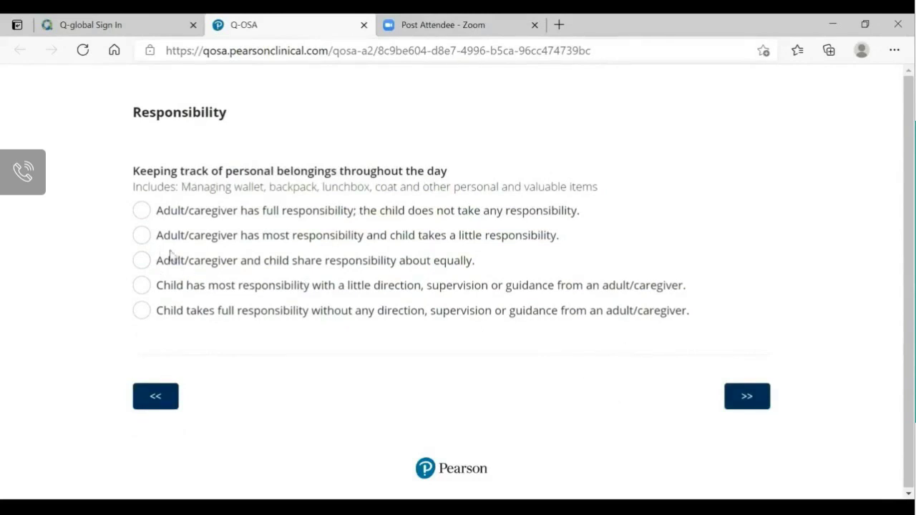
# Rate keeping track of personal belongings as shared about equally, and submit the completed PEDI-CAT responses
pyautogui.click(141, 264)
pyautogui.click(756, 404)
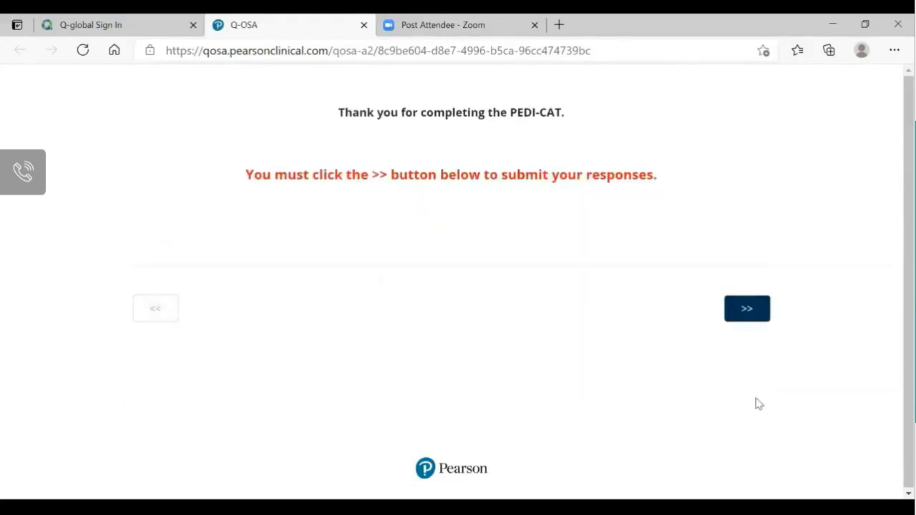
pyautogui.click(745, 314)
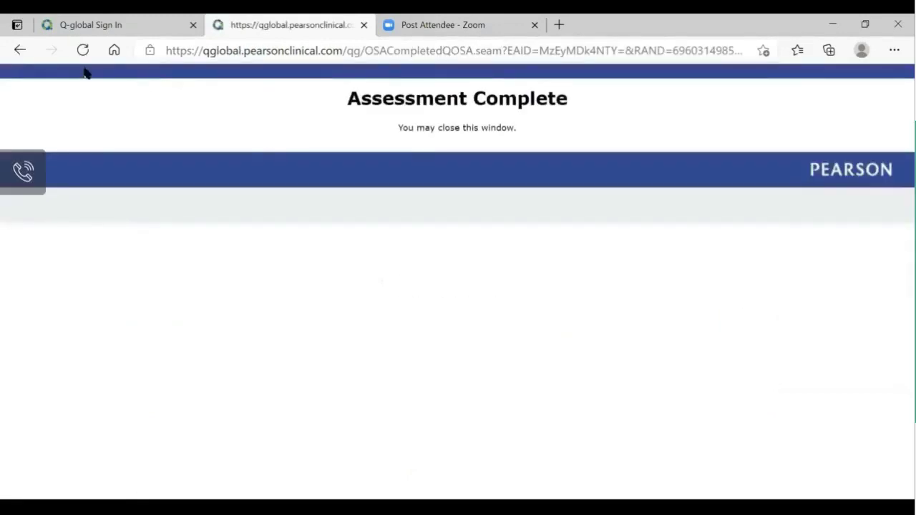
# Sign back in to Q-global and open the first listed examinee's record down to the assigned assessments
pyautogui.click(83, 25)
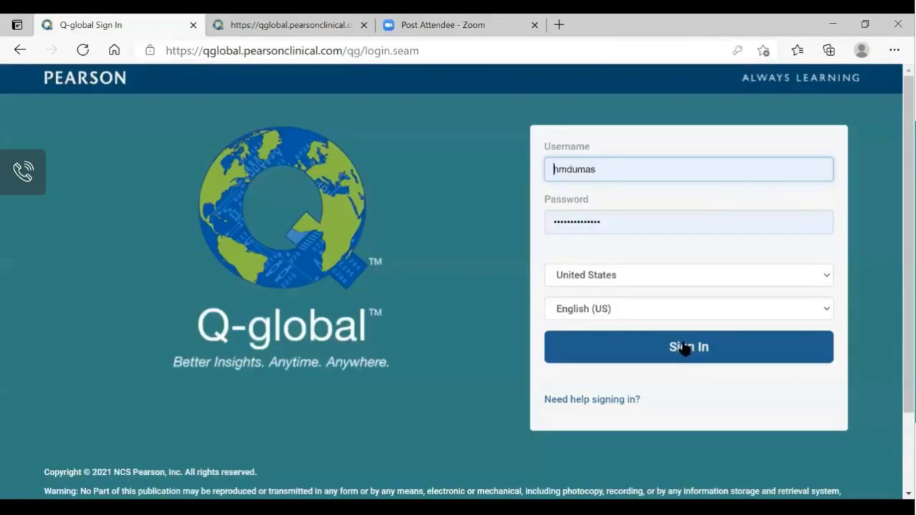
pyautogui.click(686, 343)
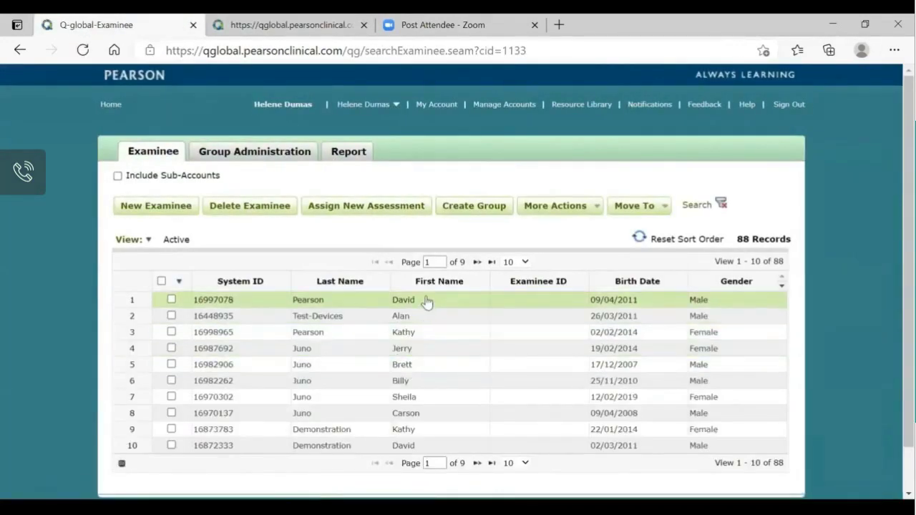
pyautogui.click(427, 302)
pyautogui.scroll(-3, 609, 322)
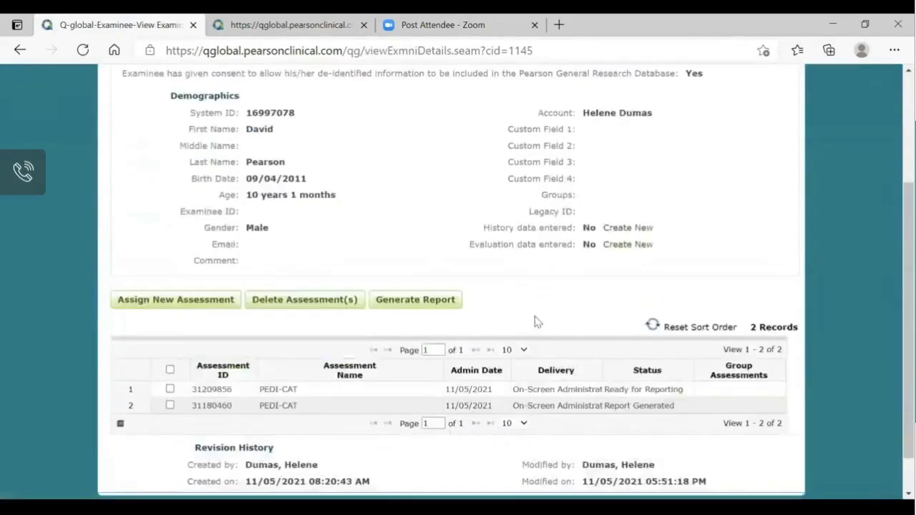
# Open the PEDI-CAT assessment marked Ready for Reporting and check its administration settings
pyautogui.click(566, 343)
pyautogui.click(421, 255)
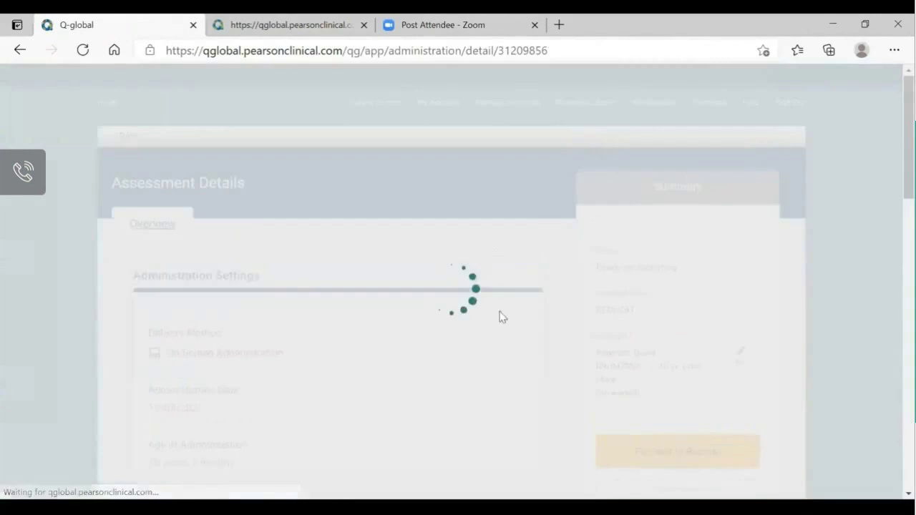
pyautogui.scroll(-3, 451, 297)
pyautogui.scroll(-1, 429, 290)
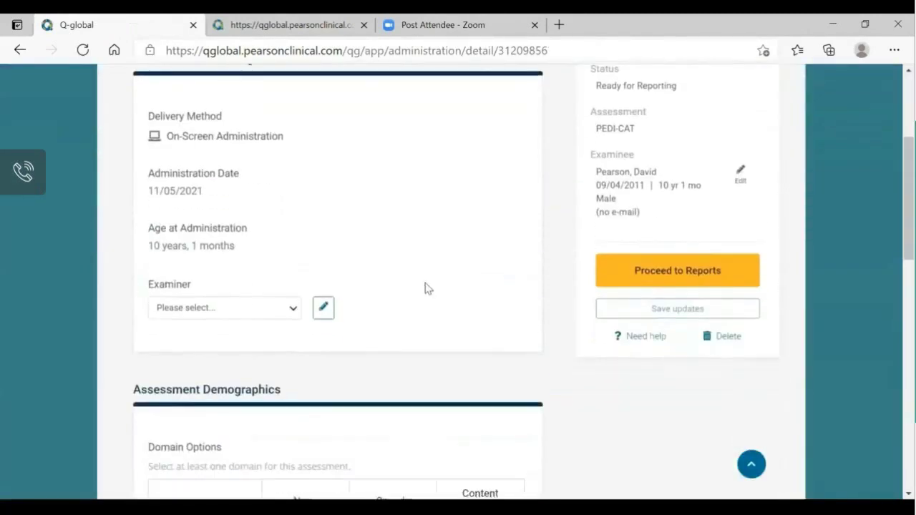
pyautogui.scroll(1, 425, 285)
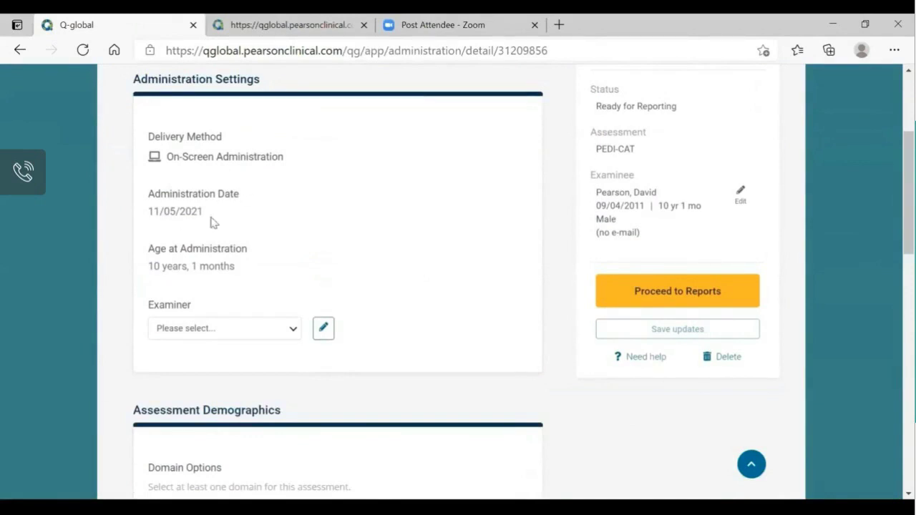
# Create a PEDI-CAT Report as a PDF with the examinee name, items administered by domain and item maps included
pyautogui.click(676, 298)
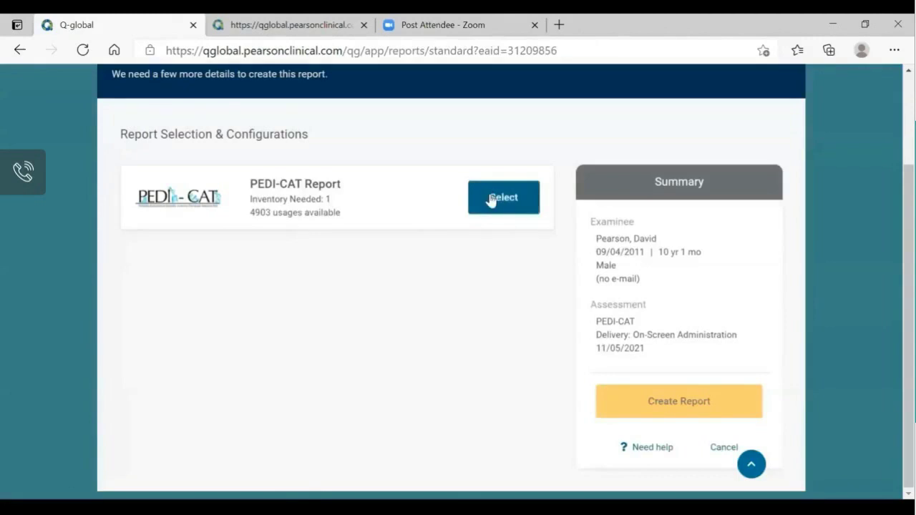
pyautogui.click(494, 200)
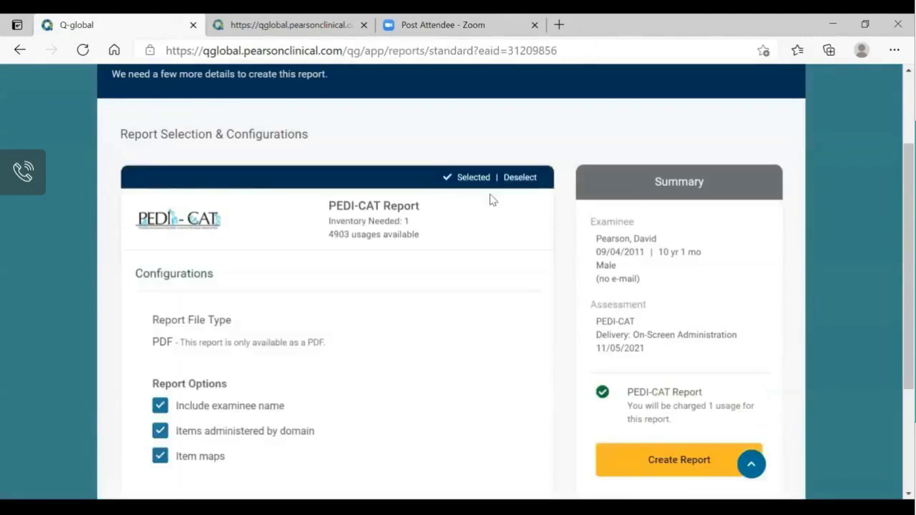
pyautogui.scroll(-1, 499, 232)
pyautogui.click(676, 399)
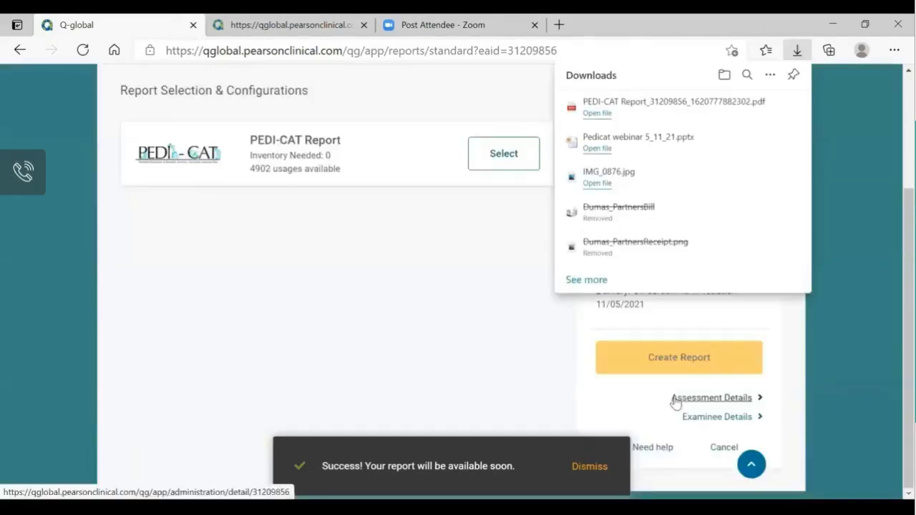
# Open the downloaded PEDI-CAT report and review its examinee information, domain score summary and items administered by domain
pyautogui.click(595, 115)
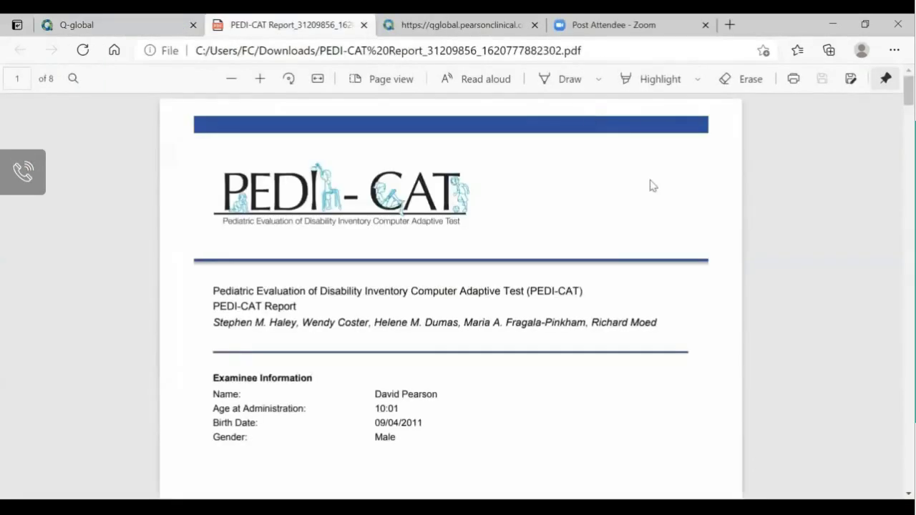
pyautogui.scroll(-3, 598, 252)
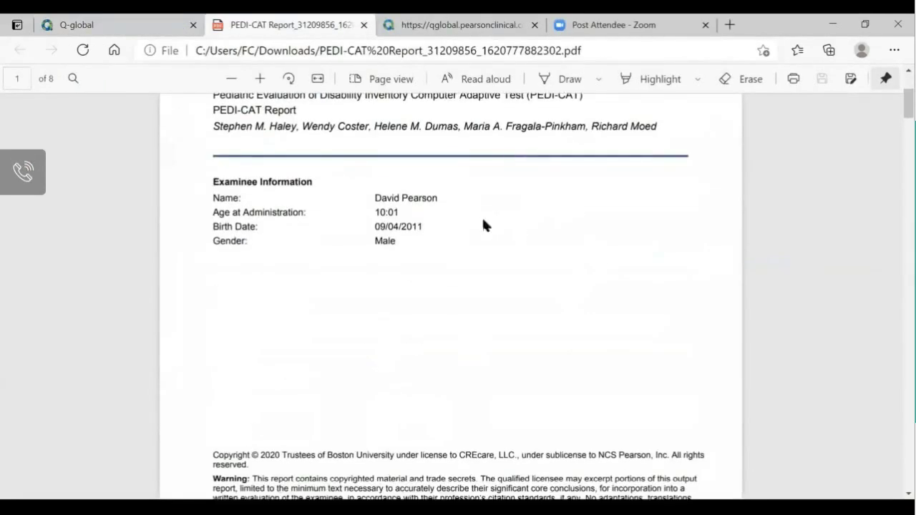
pyautogui.scroll(-5, 587, 248)
pyautogui.scroll(-5, 587, 248)
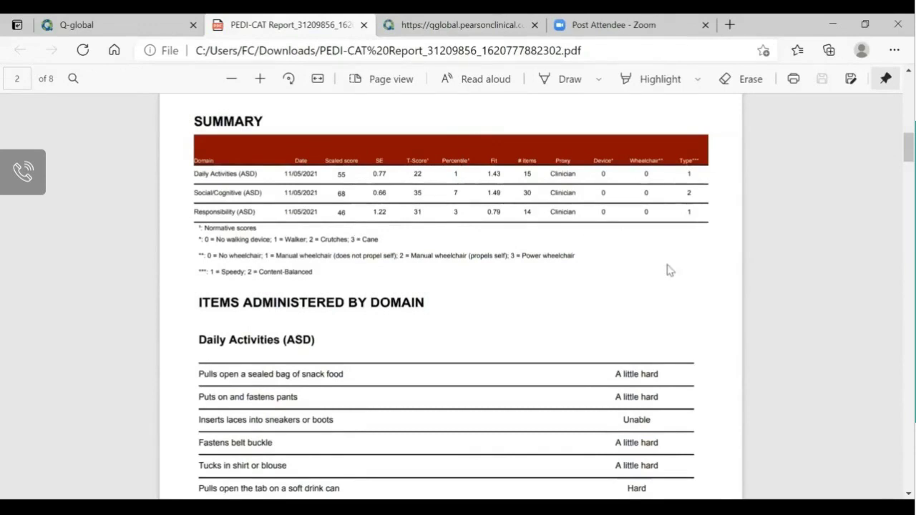
pyautogui.scroll(-1, 524, 219)
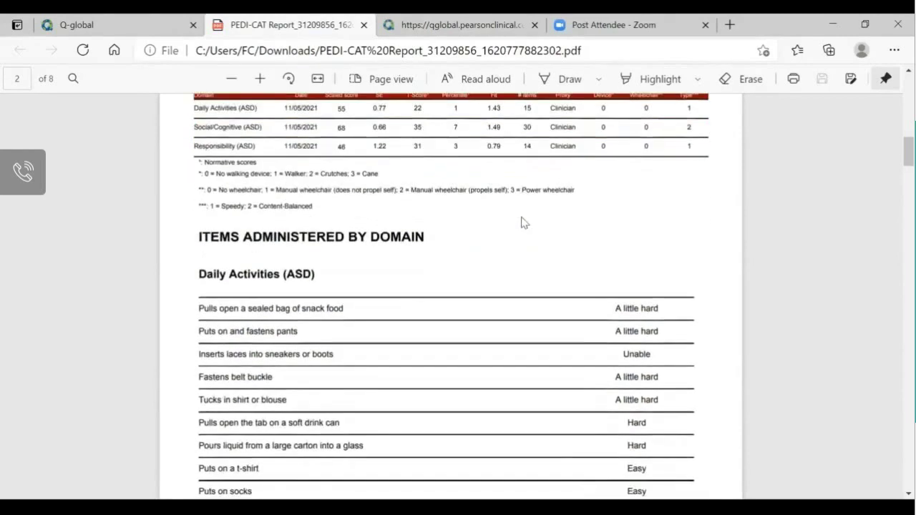
pyautogui.scroll(-9, 522, 223)
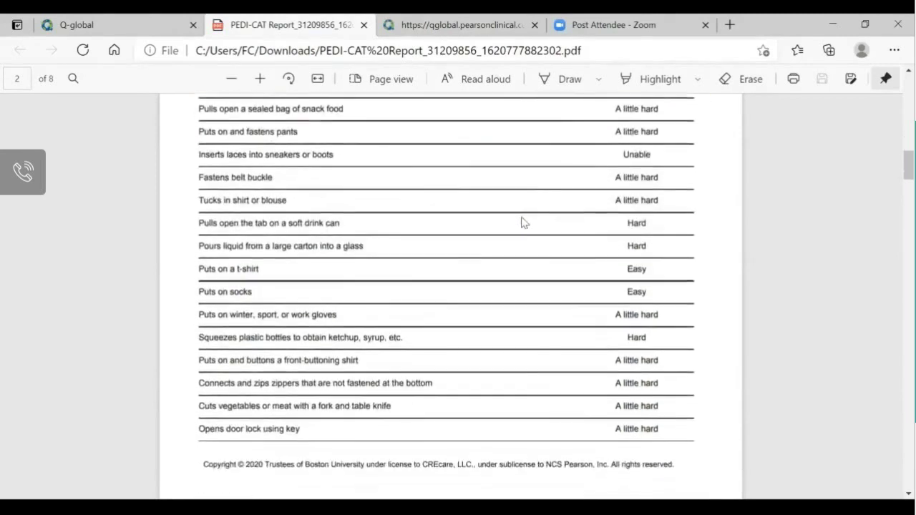
pyautogui.scroll(-12, 522, 223)
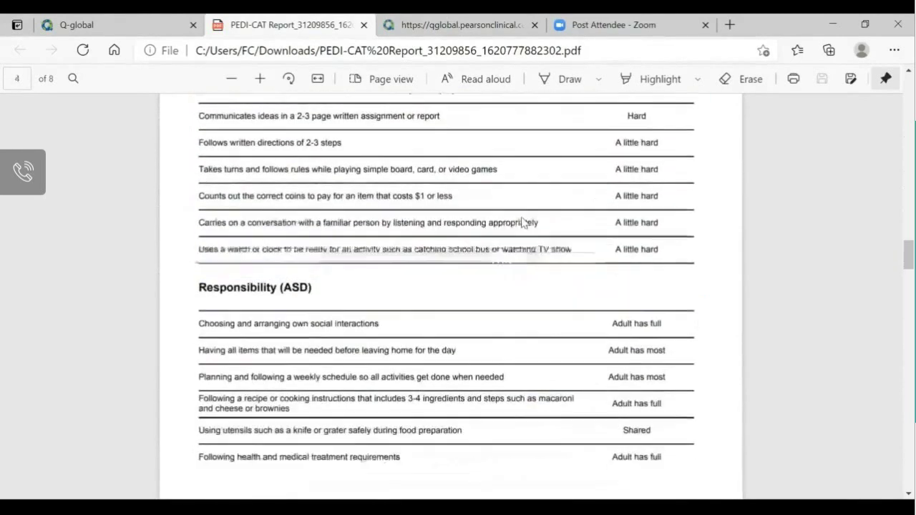
pyautogui.scroll(-10, 522, 222)
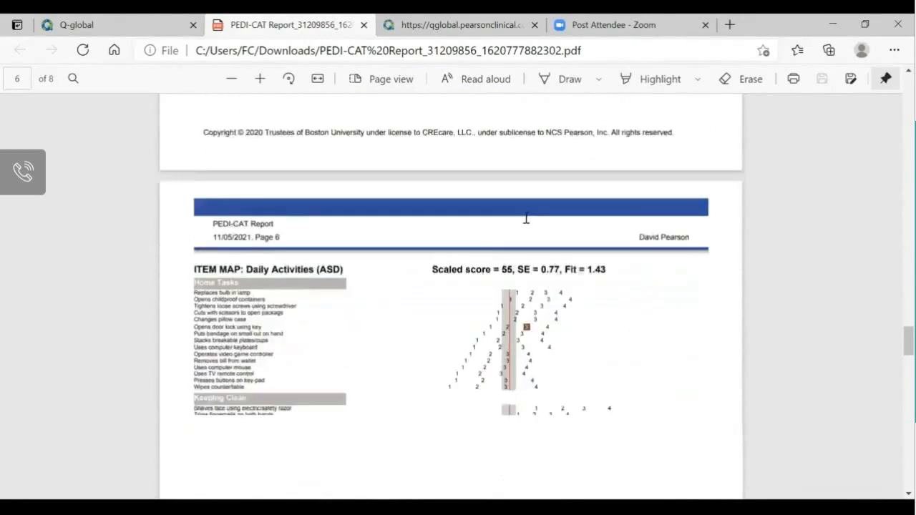
# Examine the Daily Activities (ASD) item map from Home Tasks through Eating & Mealtime, comparing marked responses with the scaled score band
pyautogui.scroll(2, 578, 240)
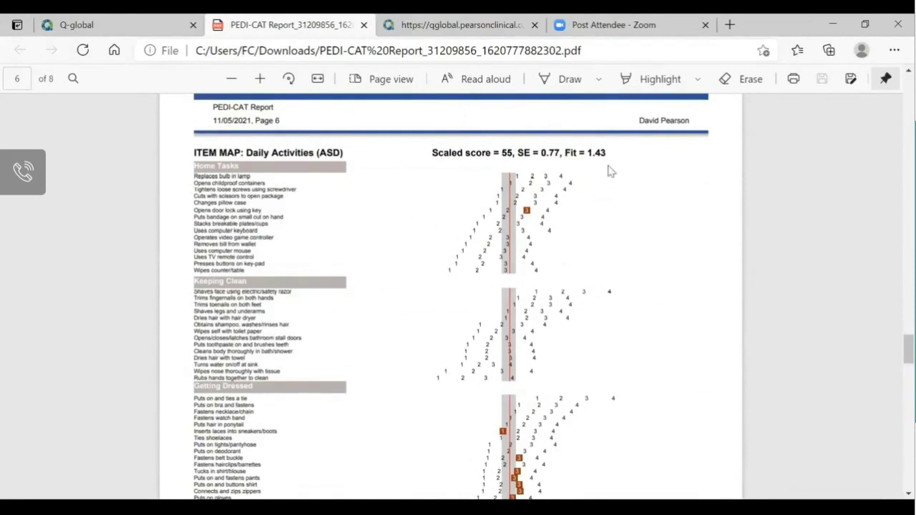
pyautogui.scroll(-1, 893, 352)
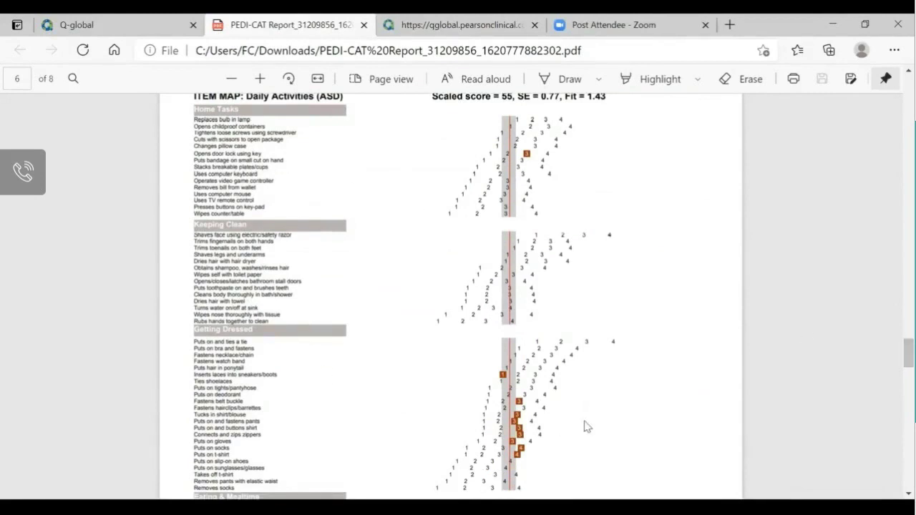
pyautogui.scroll(-2, 587, 427)
pyautogui.scroll(-2, 646, 409)
pyautogui.scroll(6, 620, 386)
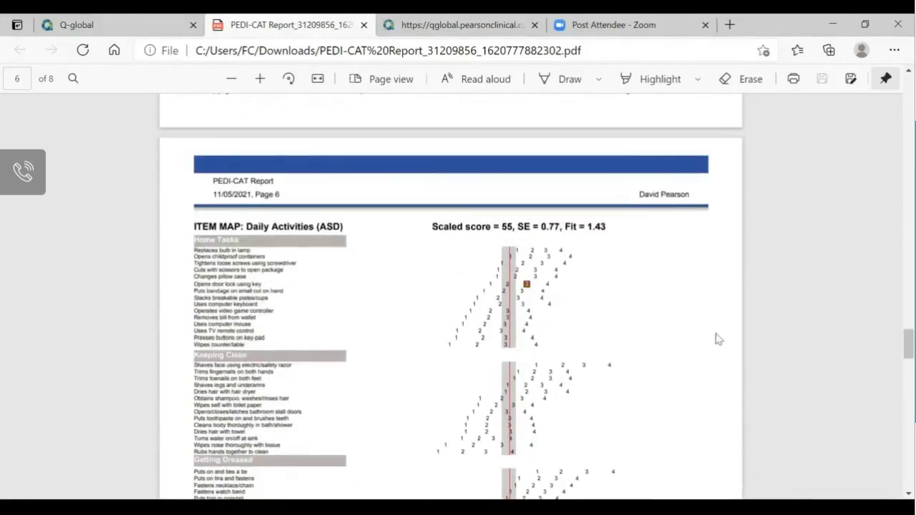
pyautogui.scroll(-4, 697, 327)
pyautogui.scroll(-2, 609, 315)
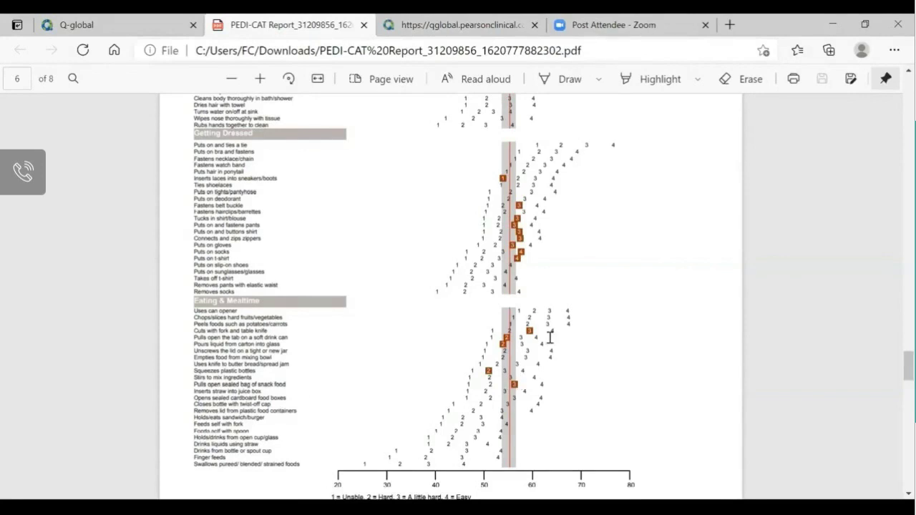
# Examine the Social/Cognitive (ASD) item map across Self Management, Interaction, Communication and Everyday Cognition, comparing marked responses with the score line
pyautogui.scroll(-3, 548, 338)
pyautogui.scroll(-10, 546, 330)
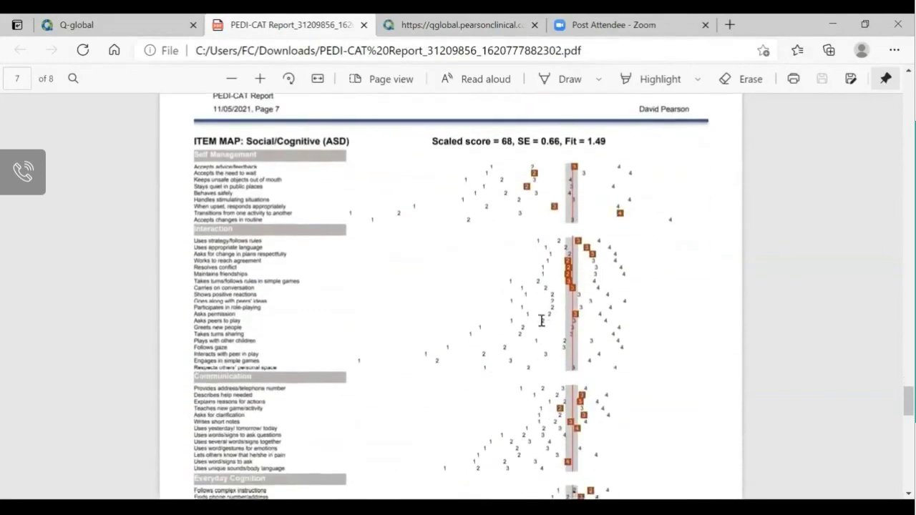
pyautogui.scroll(-3, 663, 343)
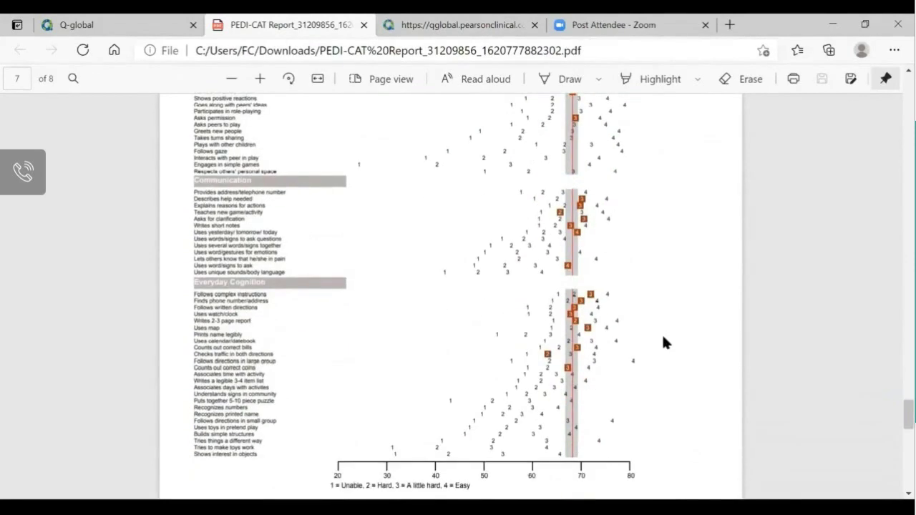
pyautogui.scroll(2, 673, 382)
pyautogui.scroll(2, 673, 387)
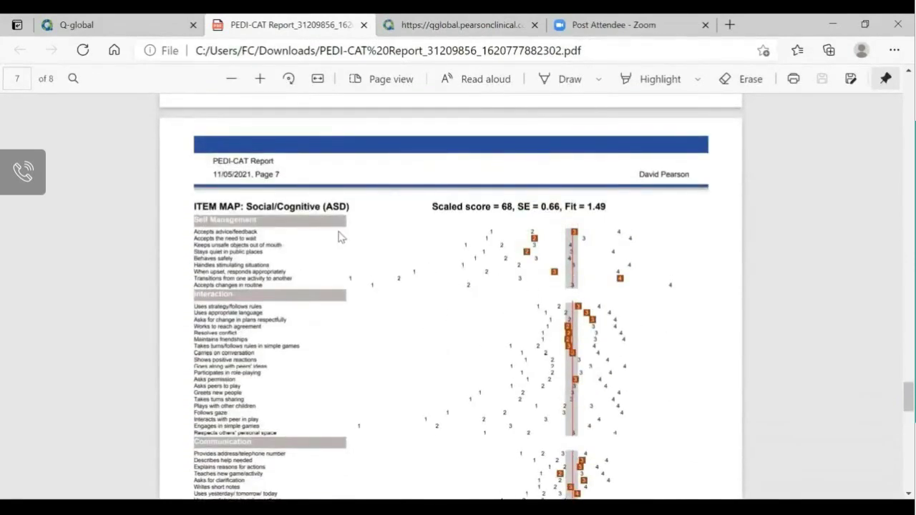
pyautogui.scroll(-2, 352, 320)
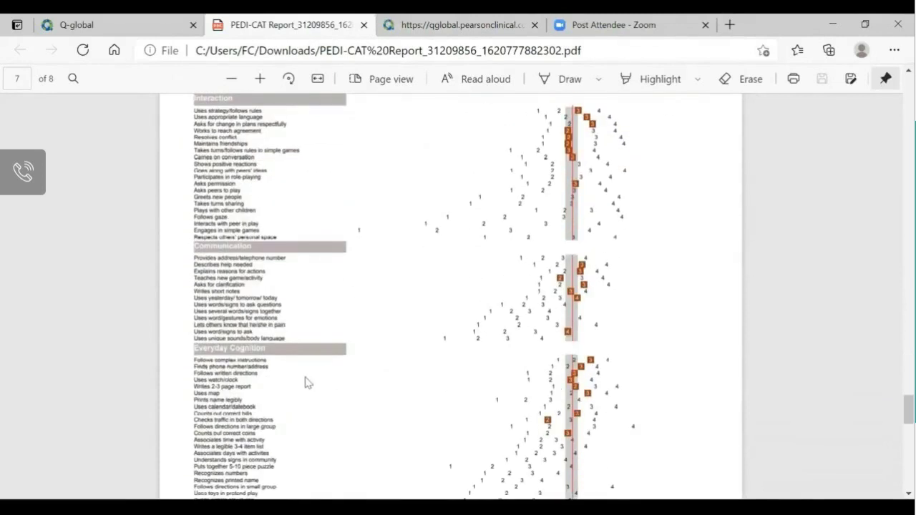
pyautogui.scroll(-1, 655, 380)
pyautogui.scroll(-1, 656, 379)
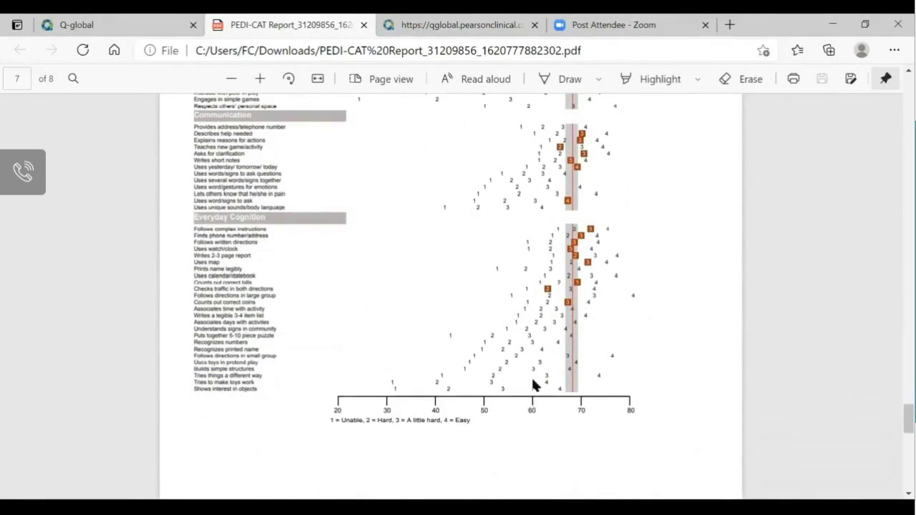
pyautogui.scroll(1, 435, 355)
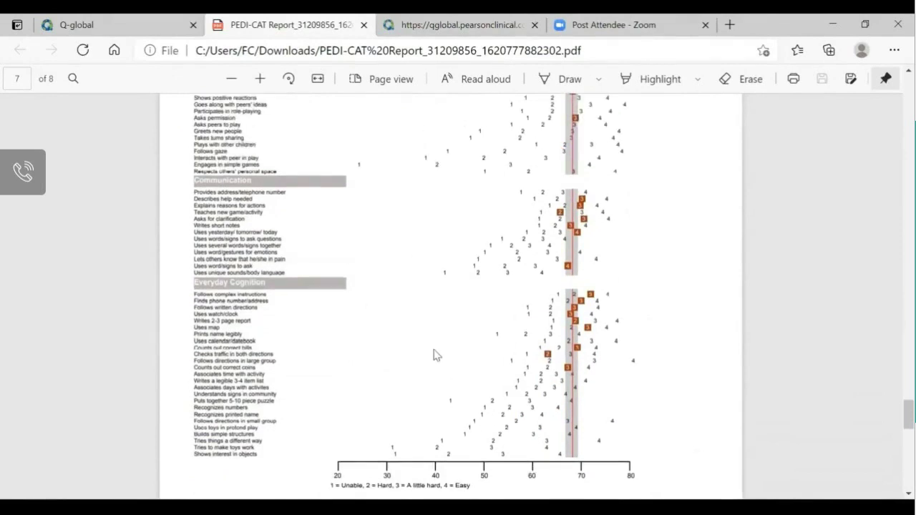
pyautogui.scroll(2, 288, 182)
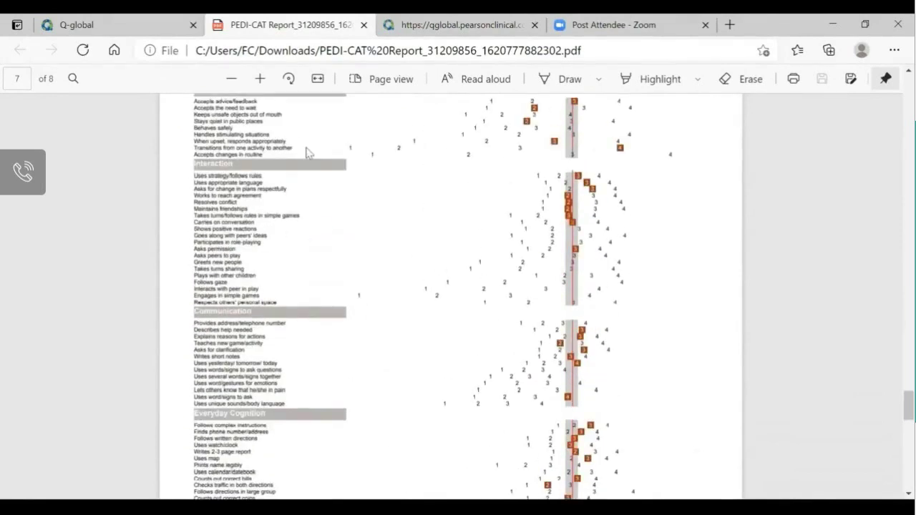
pyautogui.scroll(1, 308, 153)
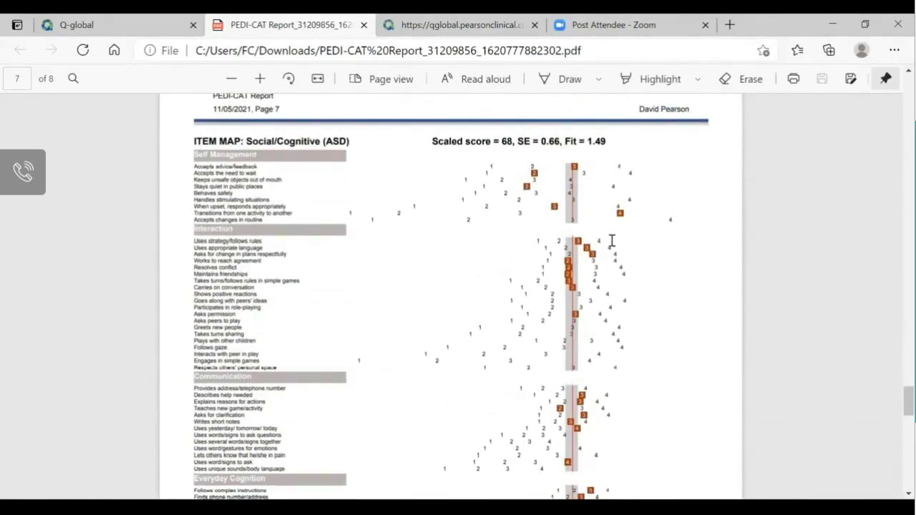
pyautogui.scroll(-3, 630, 258)
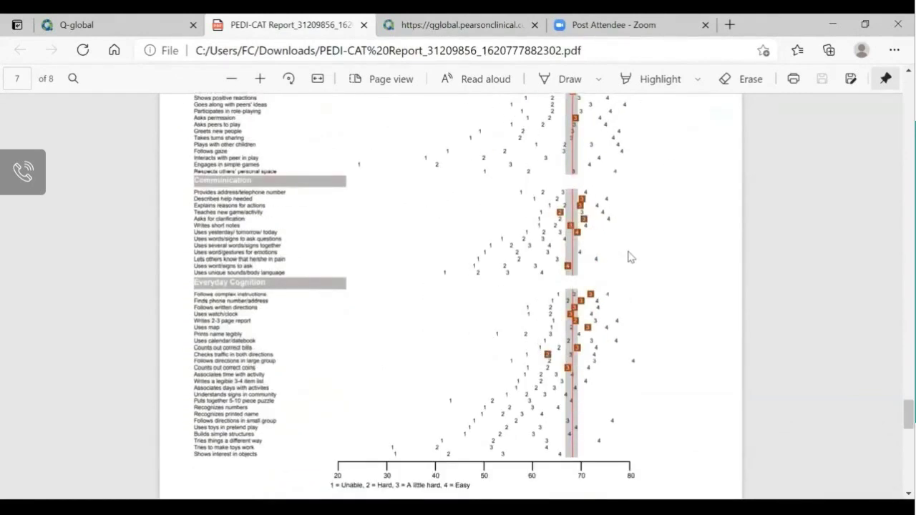
pyautogui.scroll(3, 579, 231)
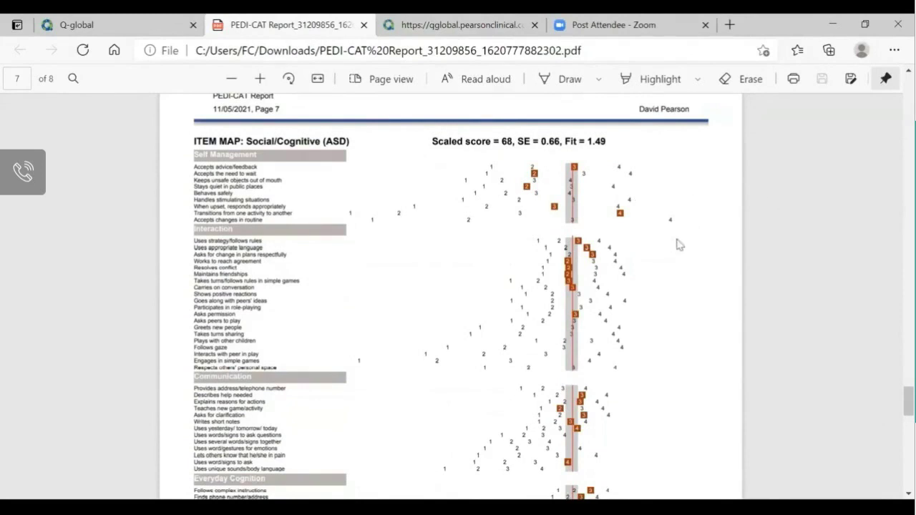
pyautogui.scroll(-2, 678, 243)
pyautogui.scroll(-4, 677, 243)
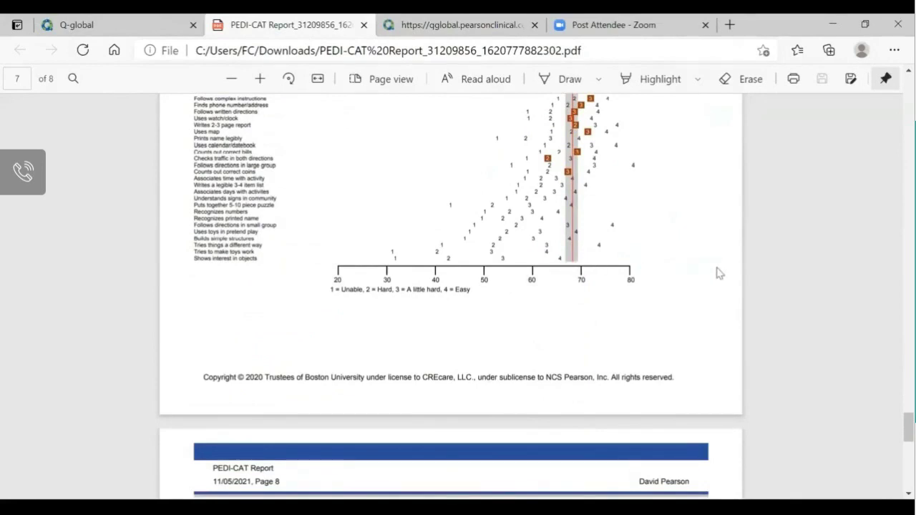
# Examine the Responsibility (ASD) item map from Organization & Planning through Staying Safe, comparing marked responses with the scaled score band
pyautogui.scroll(-4, 698, 272)
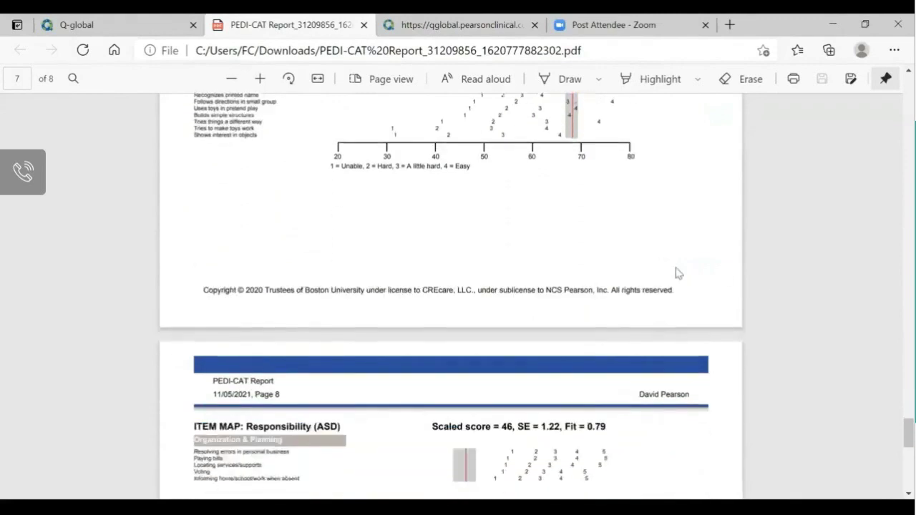
pyautogui.scroll(-5, 693, 270)
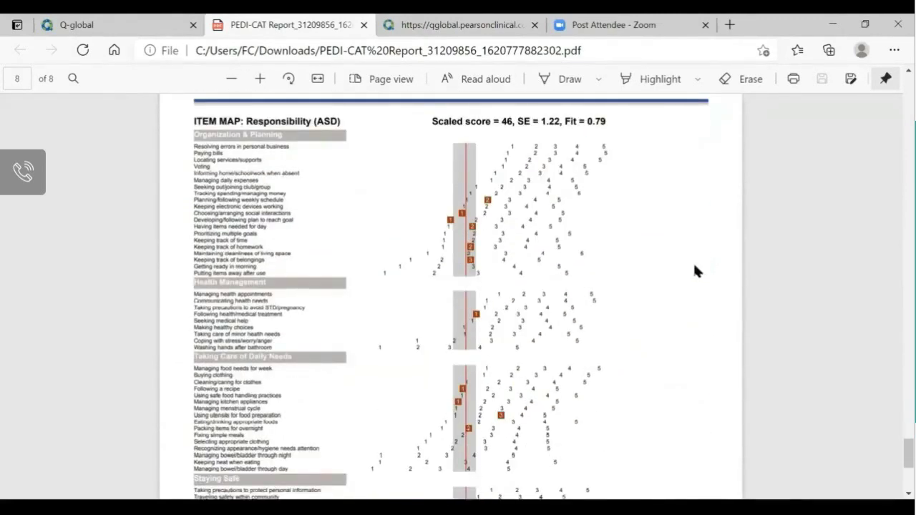
pyautogui.scroll(-5, 694, 270)
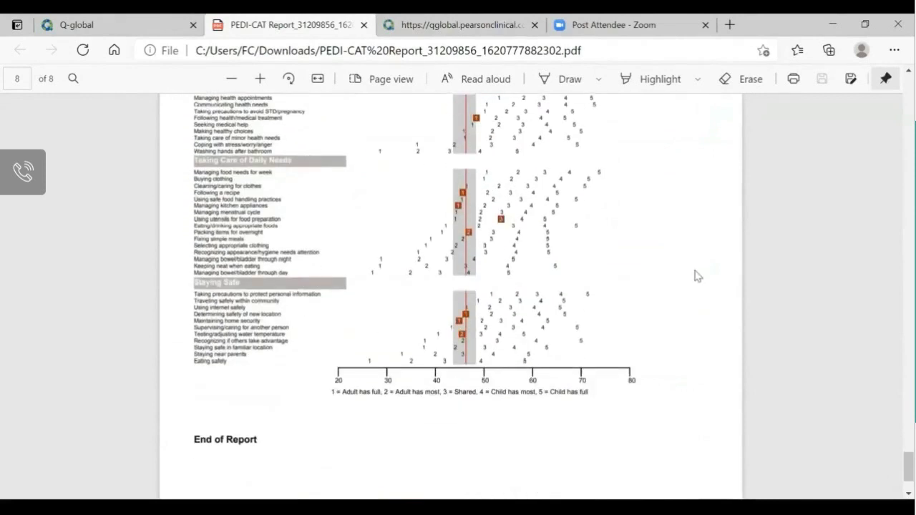
pyautogui.scroll(2, 695, 272)
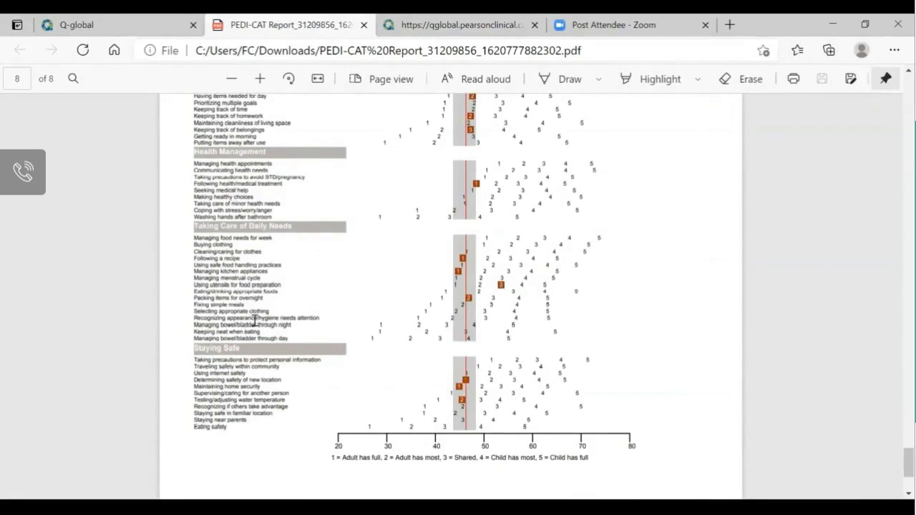
pyautogui.scroll(1, 303, 323)
pyautogui.scroll(2, 305, 323)
pyautogui.scroll(10, 112, 311)
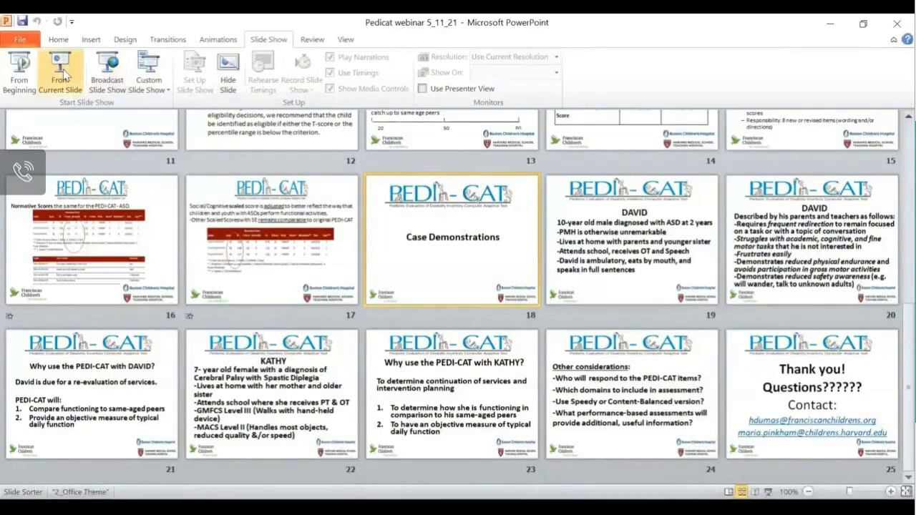
# Switch to the PowerPoint webinar deck and present the case description slide for the 7-year-old with Cerebral Palsy
pyautogui.click(96, 99)
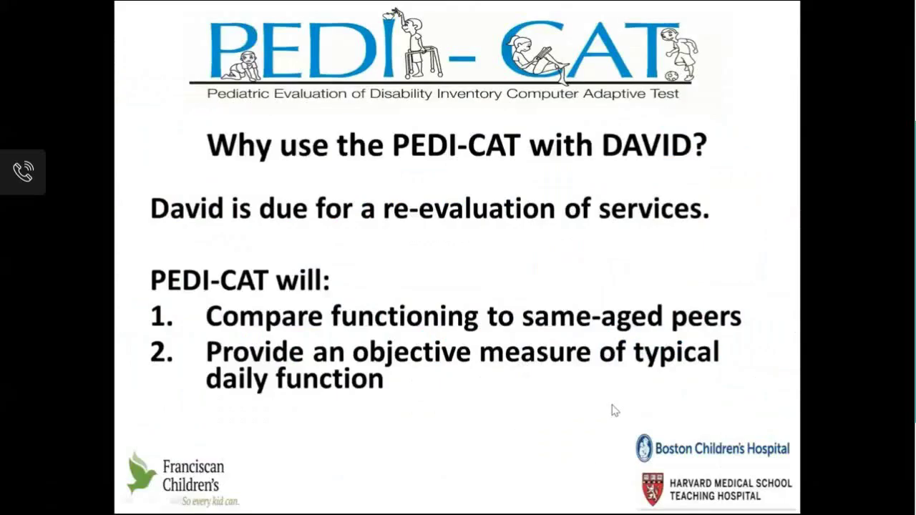
pyautogui.click(614, 410)
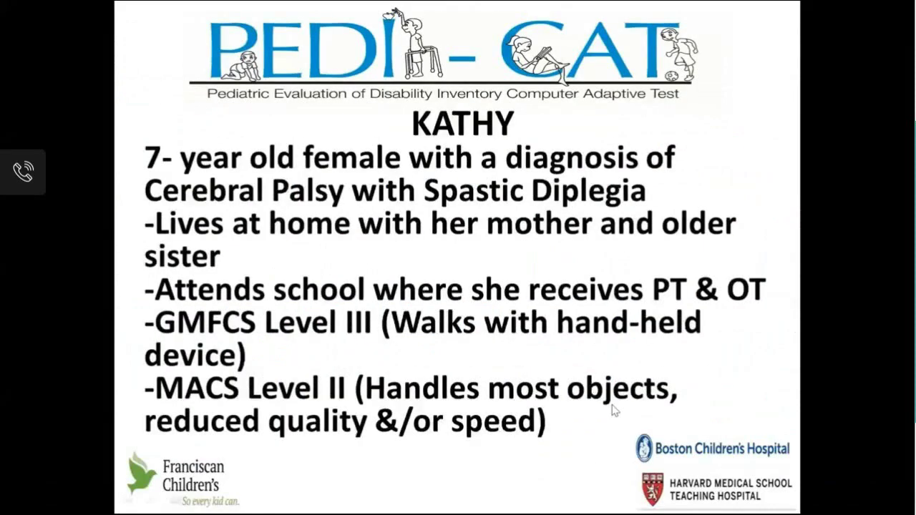
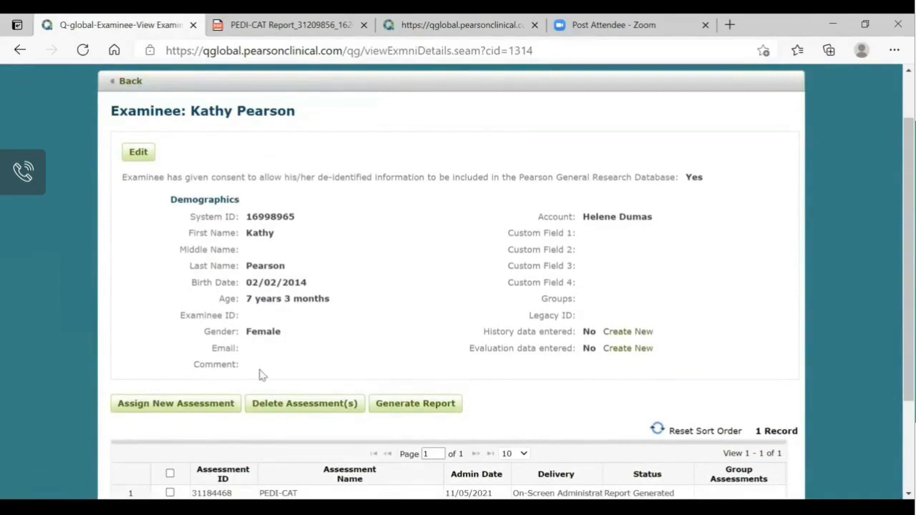
# Assign a new PEDI-CAT assessment to the 7-year-old examinee with In Person Online (On-Screen) delivery
pyautogui.click(214, 403)
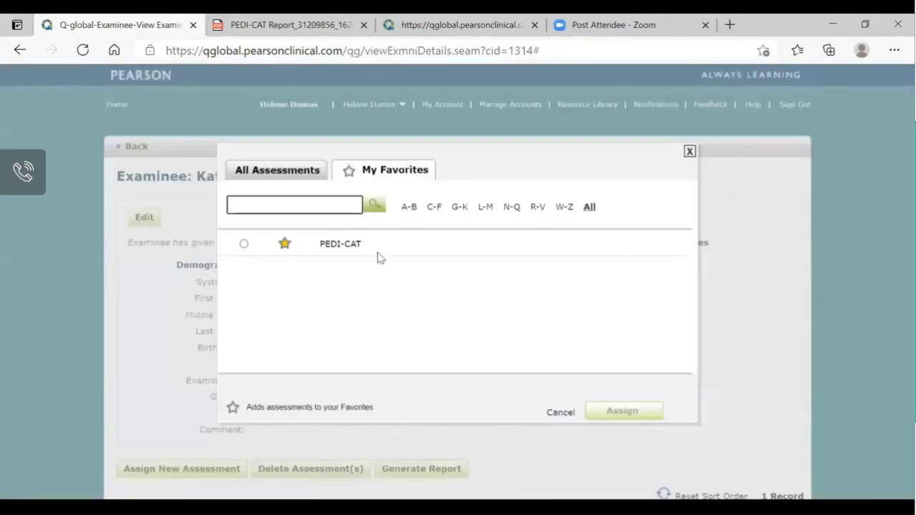
pyautogui.click(355, 245)
pyautogui.click(648, 414)
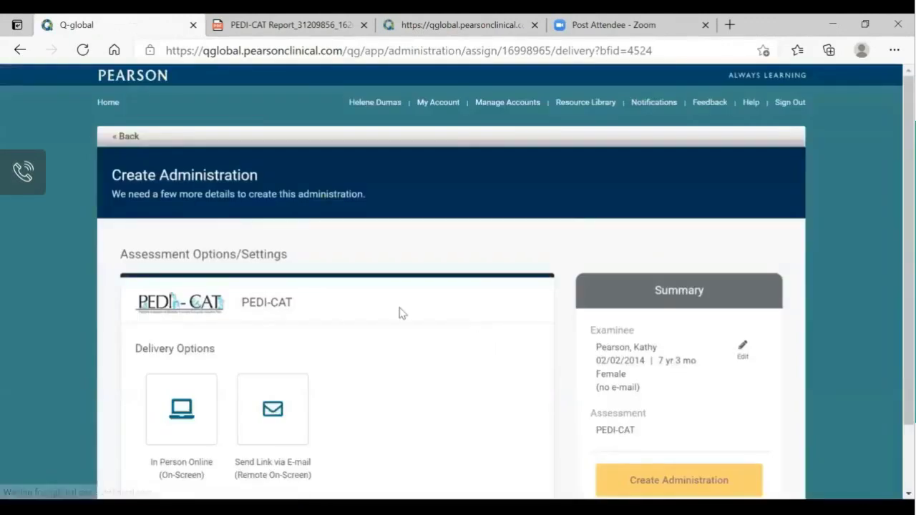
pyautogui.scroll(-1, 207, 319)
pyautogui.click(205, 331)
# Choose the Speedy version for the Daily Activities and Mobility domains
pyautogui.scroll(-3, 472, 321)
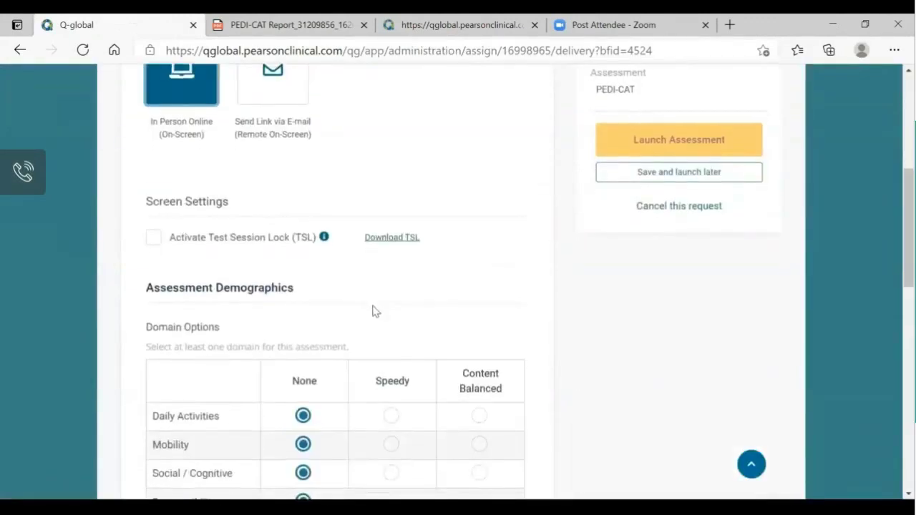
pyautogui.scroll(-1, 386, 330)
pyautogui.click(391, 351)
pyautogui.click(390, 379)
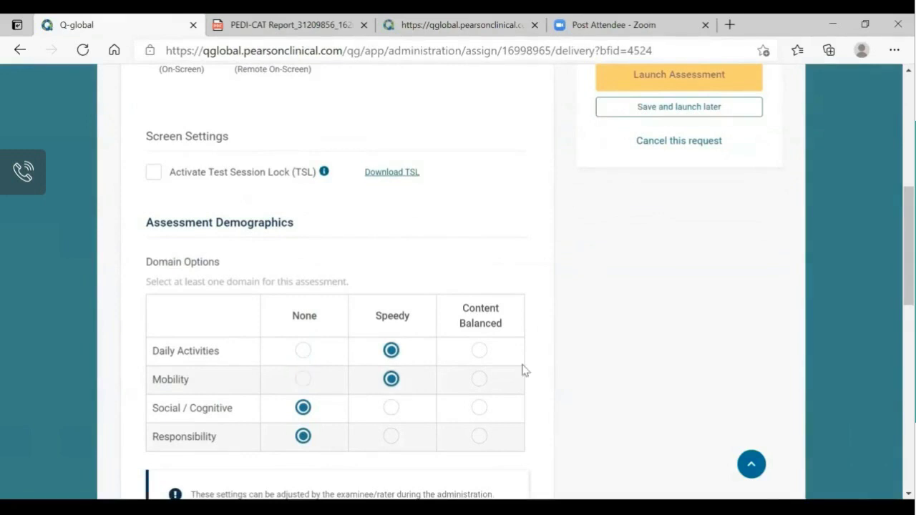
# Set the administration language to English (United States) and Clinician as the person completing the assessment
pyautogui.scroll(-5, 401, 354)
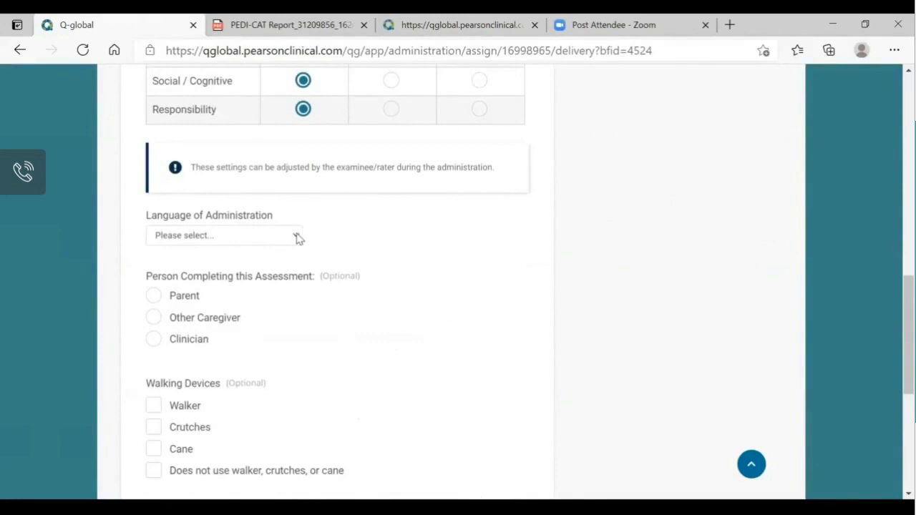
pyautogui.click(298, 238)
pyautogui.click(257, 296)
pyautogui.click(154, 339)
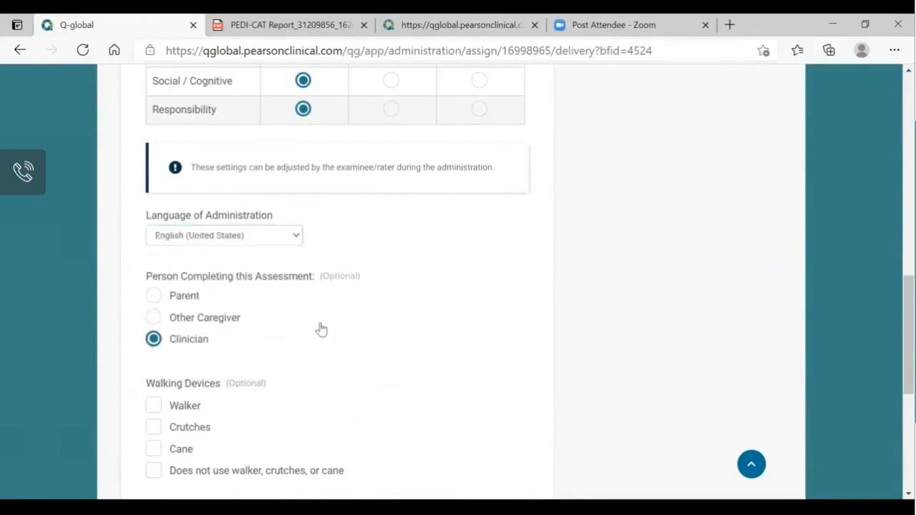
# Complete the demographics: crutches, manual wheelchair with self-propulsion, no power wheelchair, and No for an ASD diagnosis
pyautogui.scroll(-3, 321, 329)
pyautogui.click(152, 233)
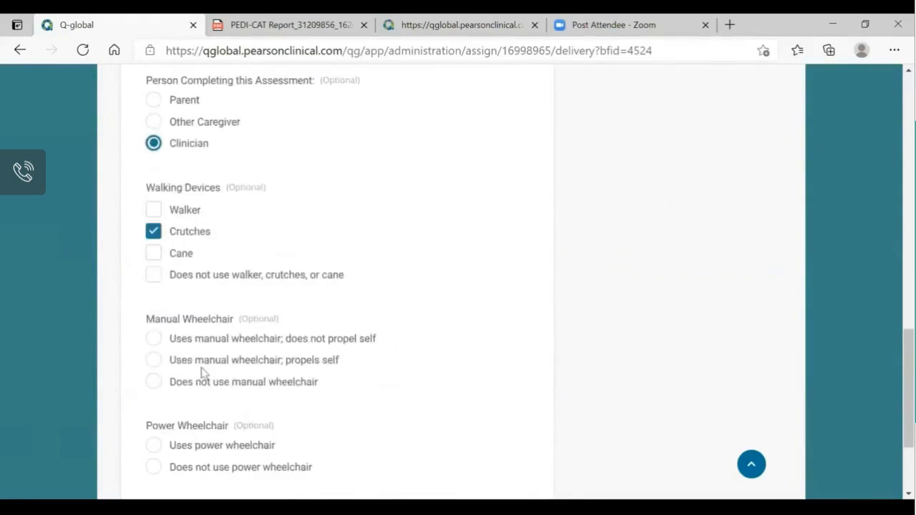
pyautogui.click(155, 360)
pyautogui.scroll(-2, 387, 362)
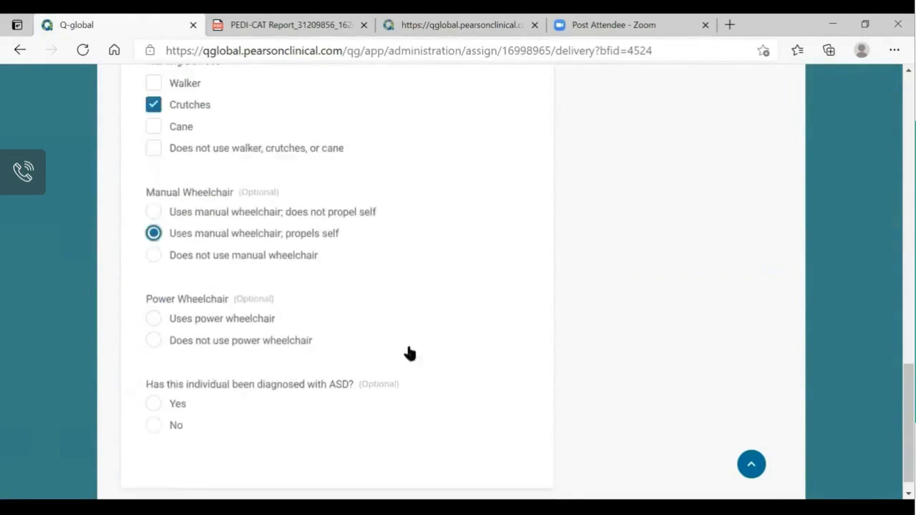
pyautogui.click(154, 338)
pyautogui.click(154, 424)
# Launch the in-person assessment and continue with English (United States) to its Demographics page
pyautogui.scroll(15, 456, 354)
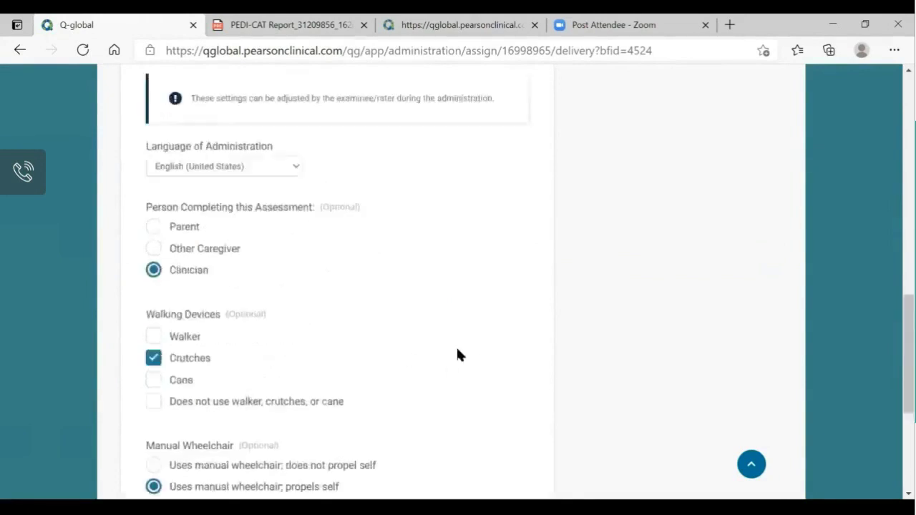
pyautogui.click(691, 342)
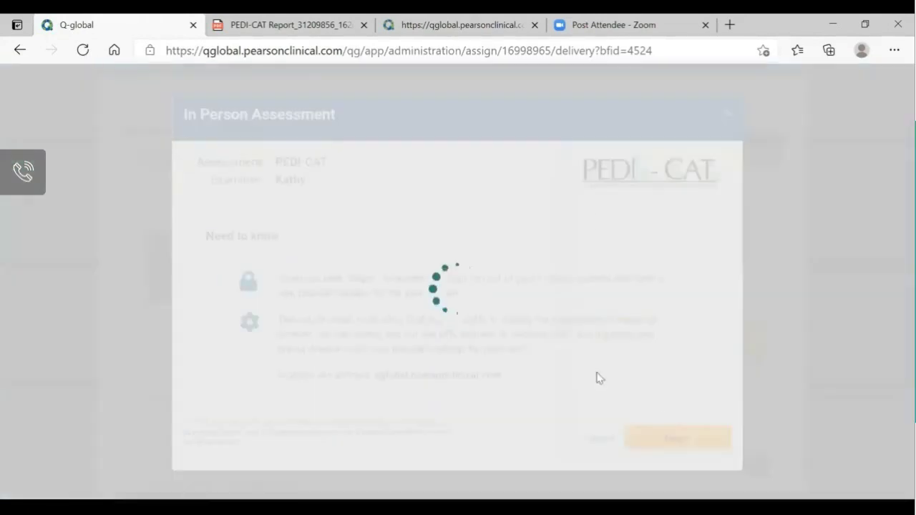
pyautogui.click(689, 442)
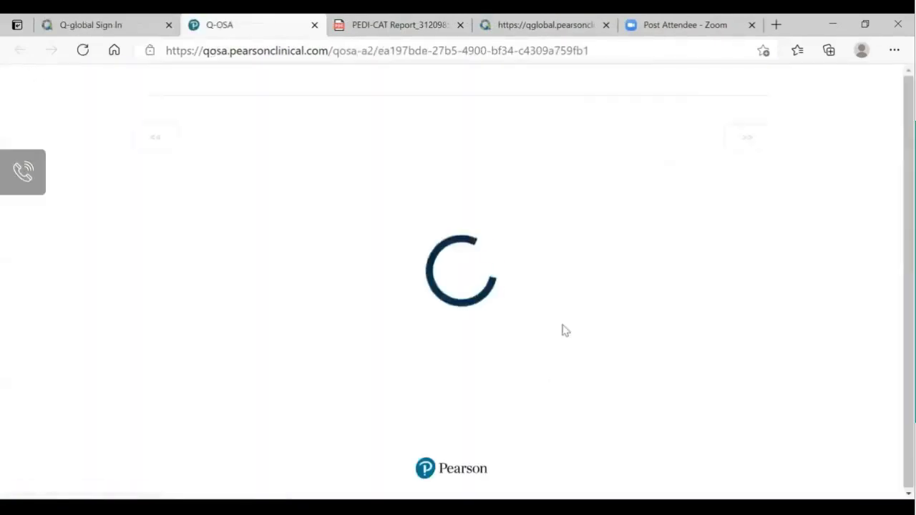
pyautogui.click(748, 295)
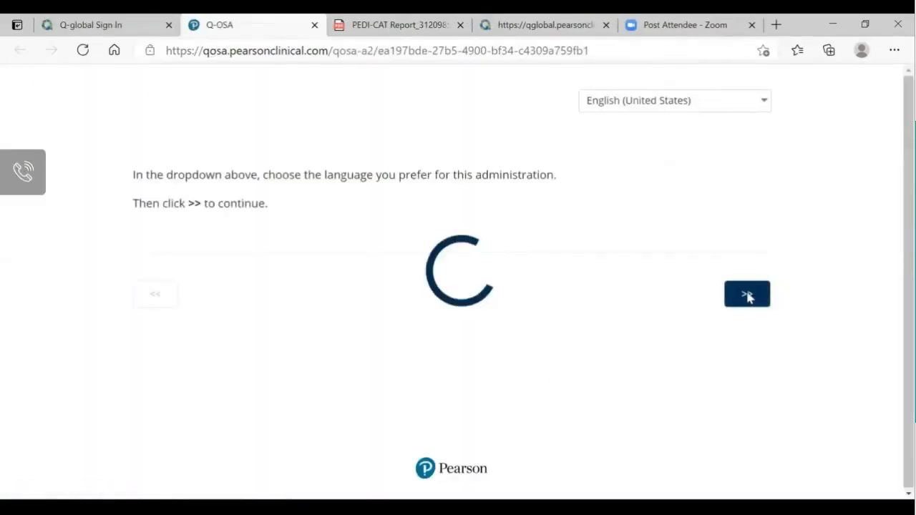
pyautogui.click(748, 434)
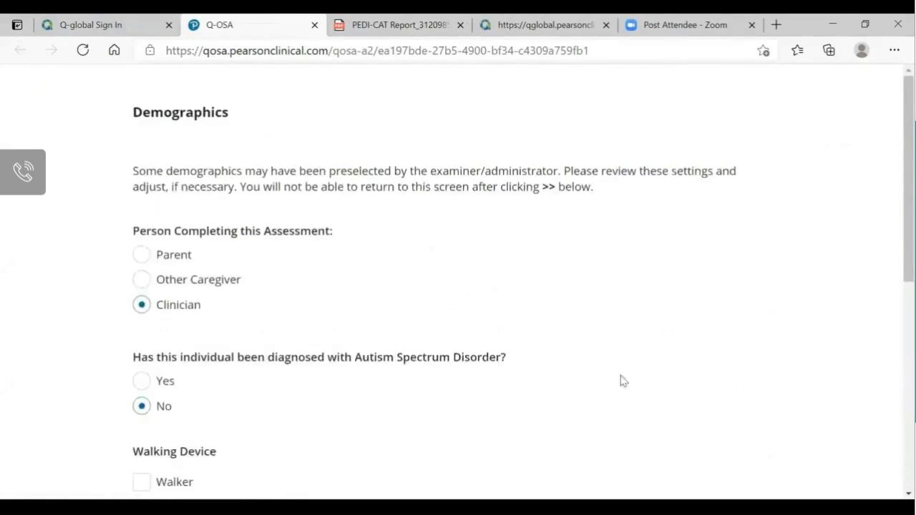
# Review and accept the preselected demographics, then continue past the Daily Activities rating scale to the first item
pyautogui.scroll(-2, 724, 315)
pyautogui.scroll(-4, 723, 315)
pyautogui.click(742, 437)
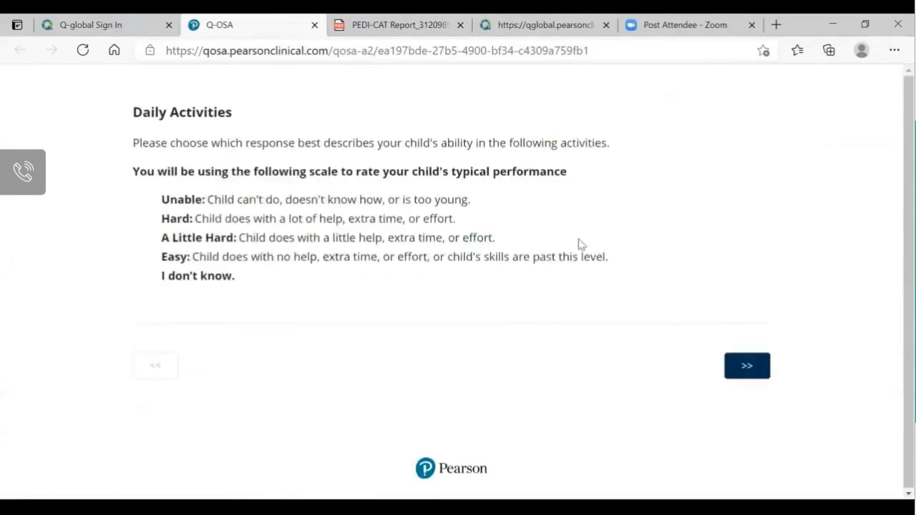
pyautogui.click(747, 368)
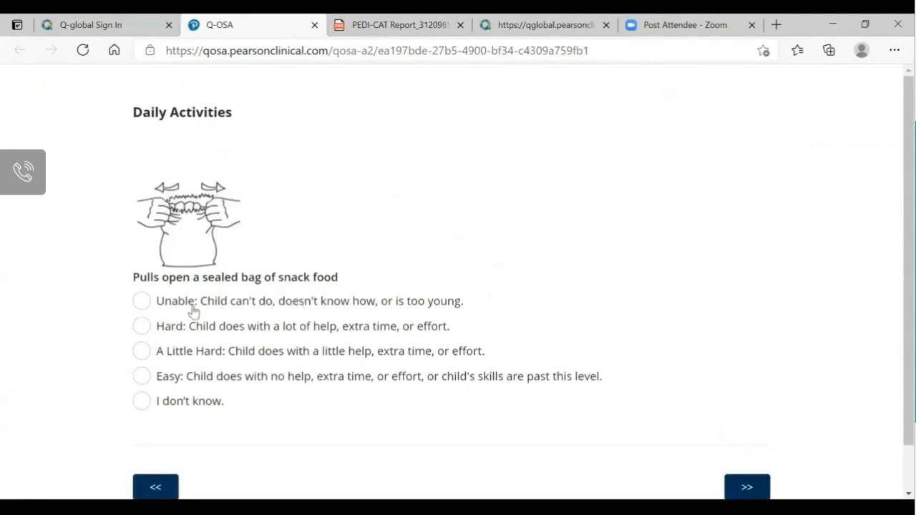
# Rate pulling open a sealed bag of snack food as A Little Hard and putting on and fastening pants as Hard
pyautogui.click(141, 352)
pyautogui.click(747, 487)
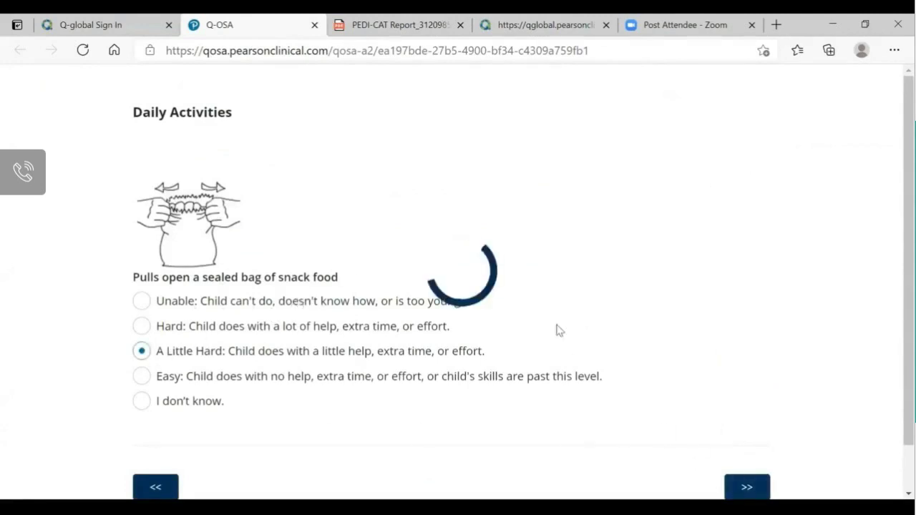
pyautogui.scroll(-1, 589, 288)
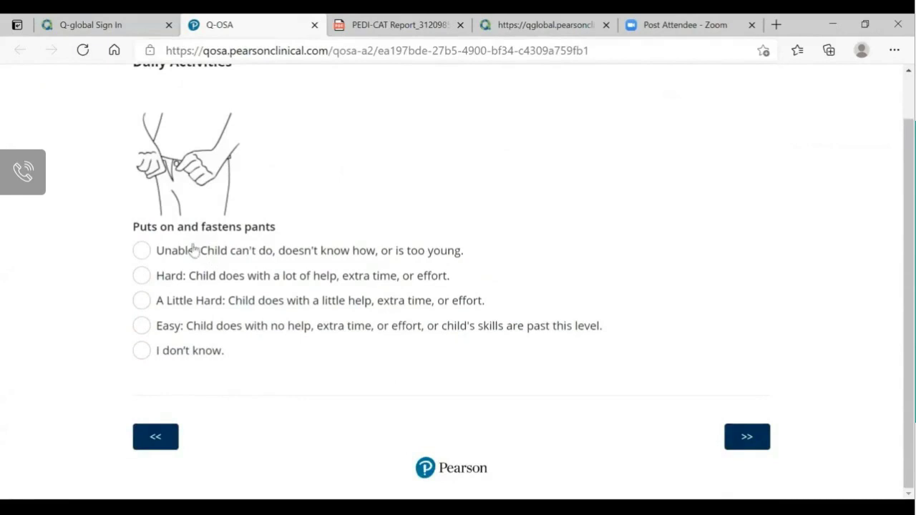
pyautogui.click(141, 276)
pyautogui.click(747, 437)
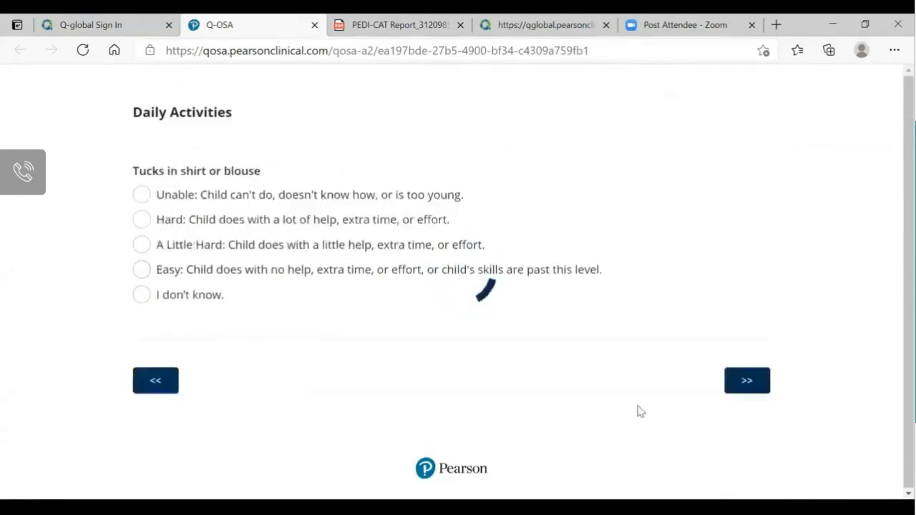
# Rate tucking in a shirt or blouse as A Little Hard and fastening a belt buckle as Hard
pyautogui.click(142, 351)
pyautogui.click(748, 489)
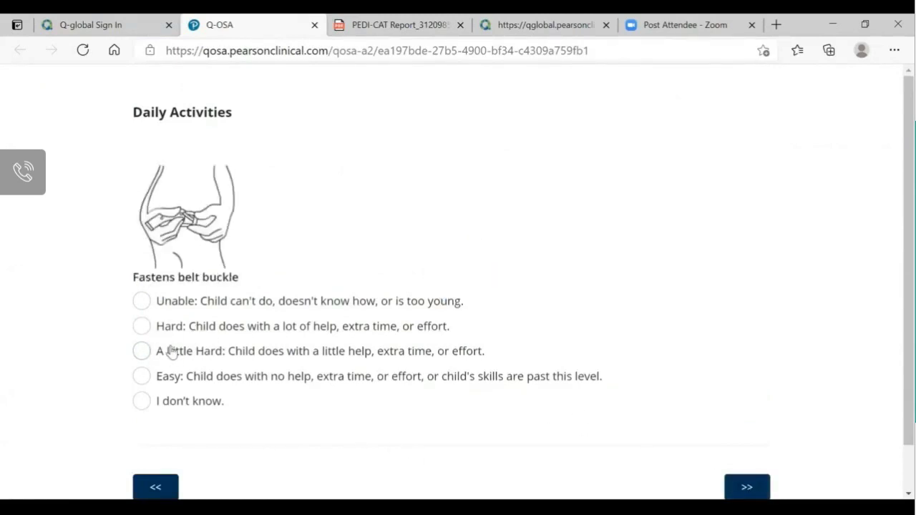
pyautogui.click(142, 327)
pyautogui.click(732, 484)
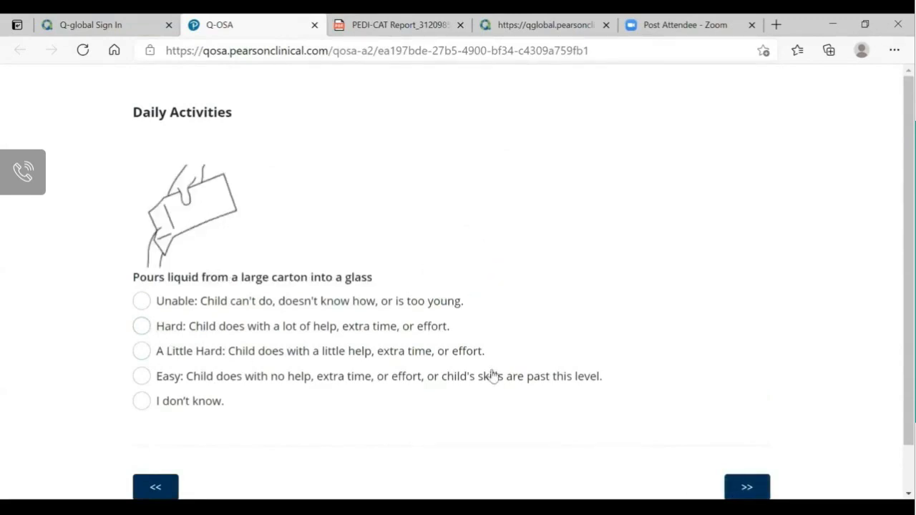
# Rate pouring liquid from a large carton as Unable and putting on a t-shirt as Easy
pyautogui.click(142, 302)
pyautogui.click(747, 486)
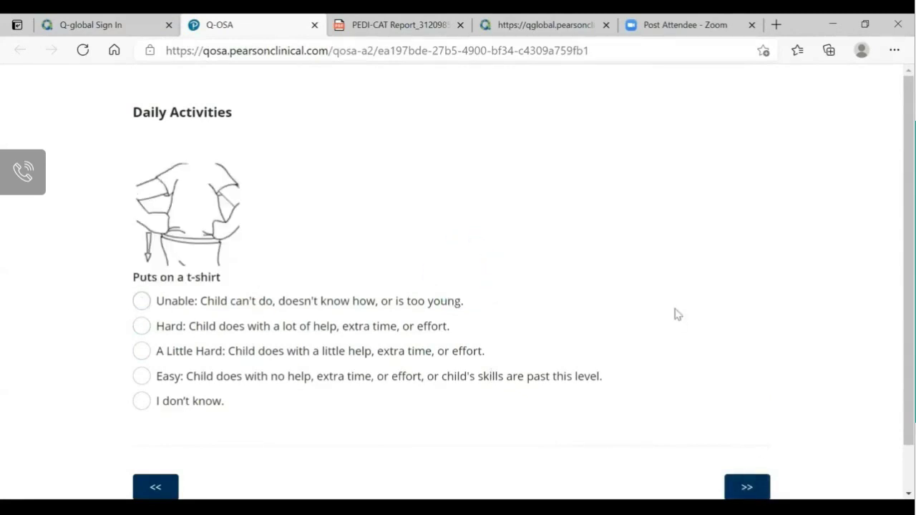
pyautogui.click(142, 376)
pyautogui.click(742, 487)
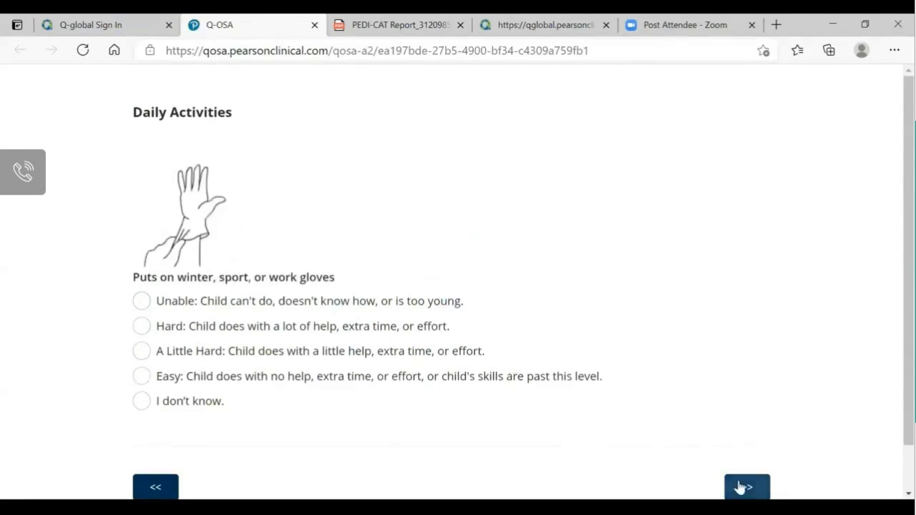
# Return to the t-shirt item, try an Unable rating, and restore its Easy rating
pyautogui.click(154, 487)
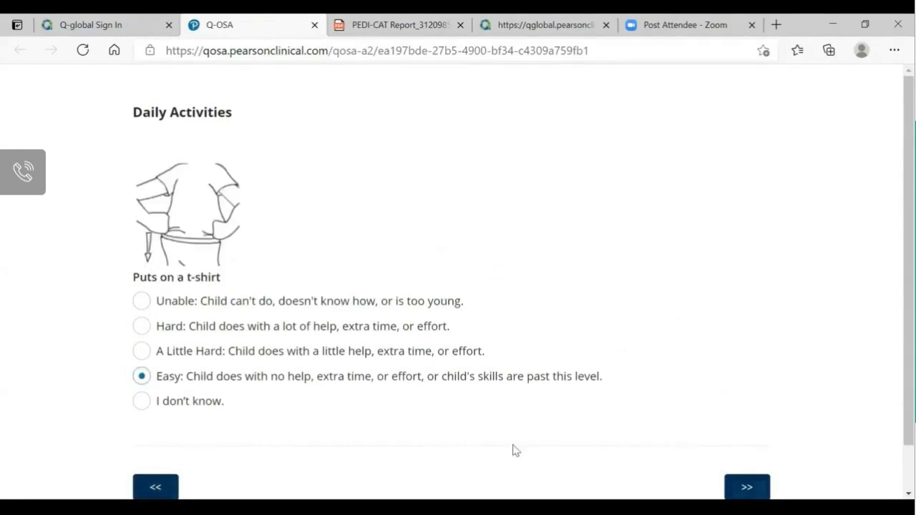
pyautogui.click(731, 487)
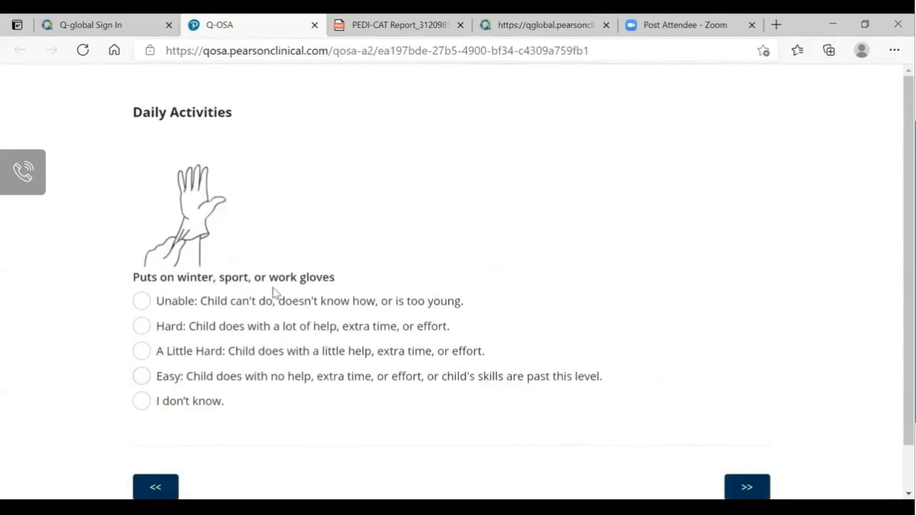
pyautogui.click(155, 487)
pyautogui.click(142, 302)
pyautogui.click(751, 489)
pyautogui.click(155, 484)
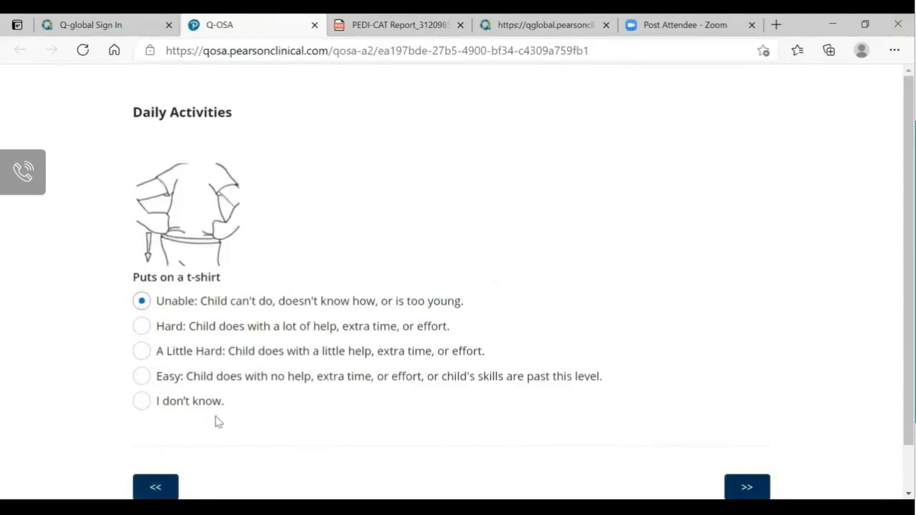
pyautogui.click(143, 376)
pyautogui.click(747, 489)
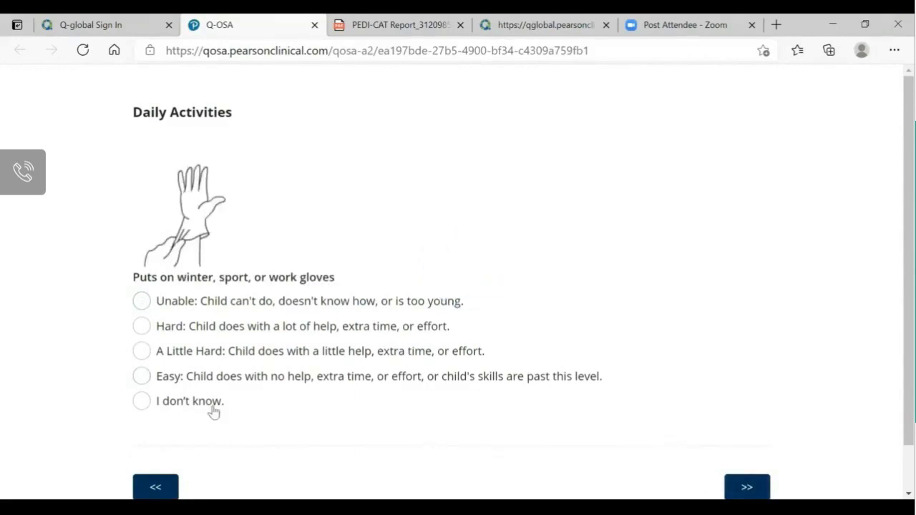
# Rate putting on winter, sport, or work gloves as A Little Hard and advance to the following item
pyautogui.click(180, 355)
pyautogui.click(746, 489)
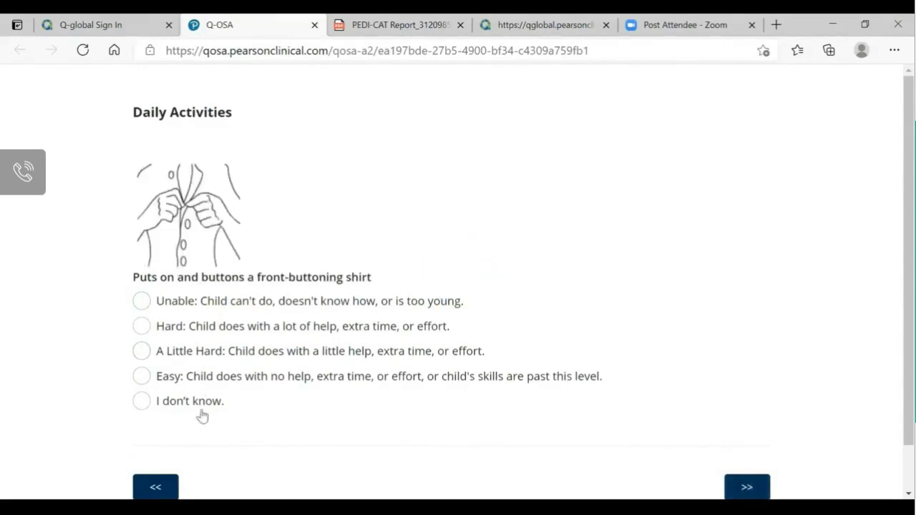
# Rate putting on and buttoning a front-buttoning shirt as A Little Hard and putting on socks as A Little Hard
pyautogui.click(142, 352)
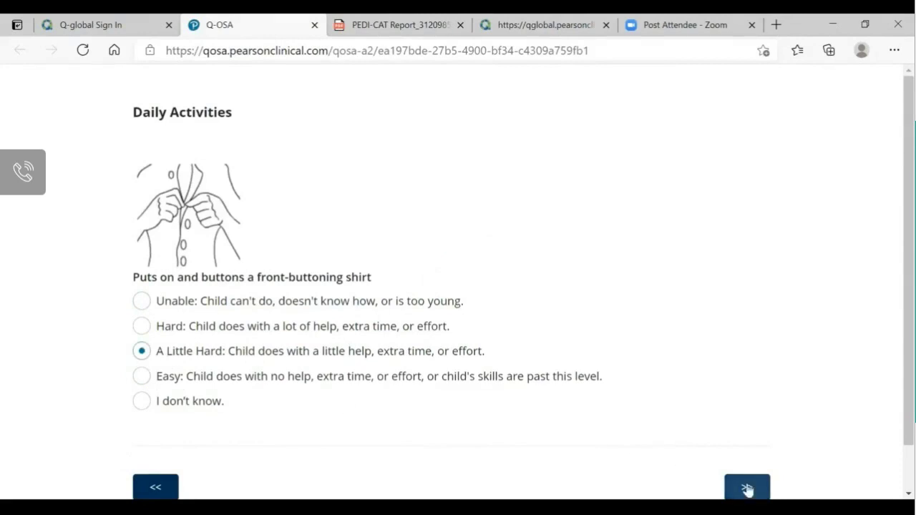
pyautogui.click(141, 327)
pyautogui.click(758, 485)
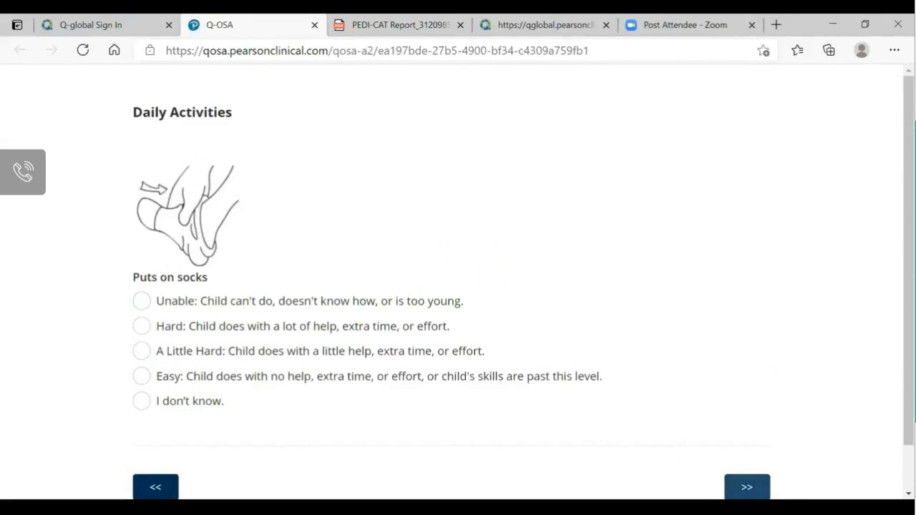
pyautogui.click(142, 353)
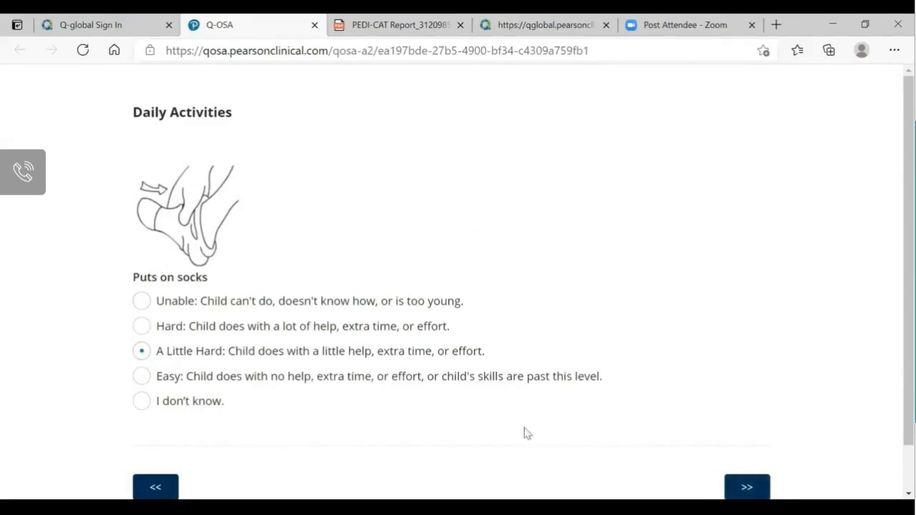
pyautogui.click(747, 488)
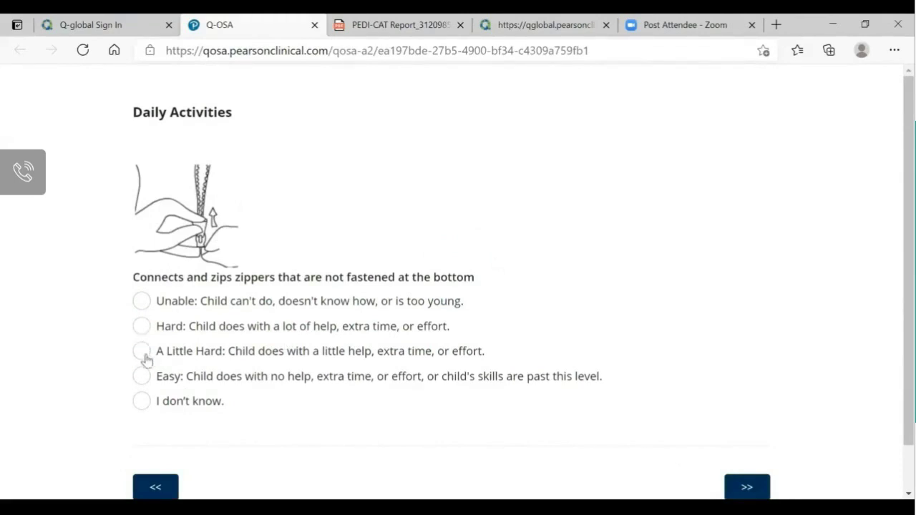
# Rate connecting and zipping unfastened zippers as A Little Hard and using a knife to butter bread as Hard
pyautogui.click(141, 351)
pyautogui.click(749, 488)
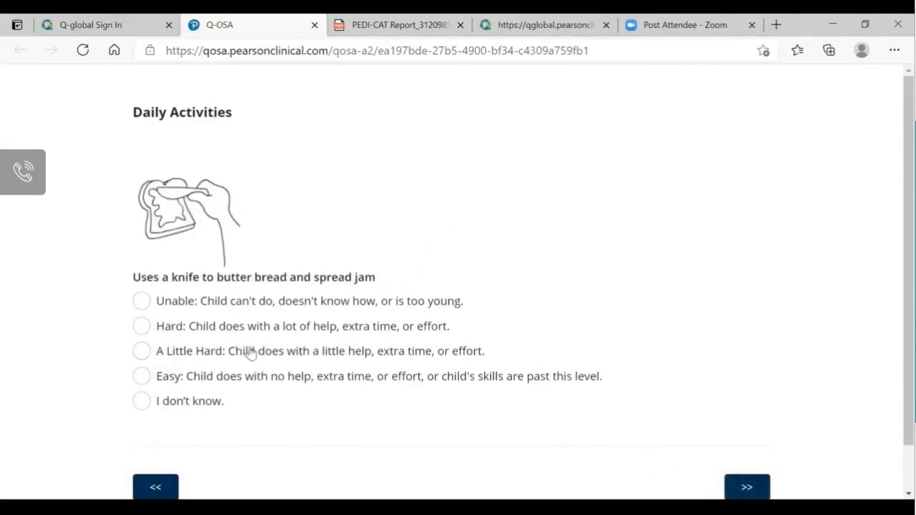
pyautogui.click(141, 327)
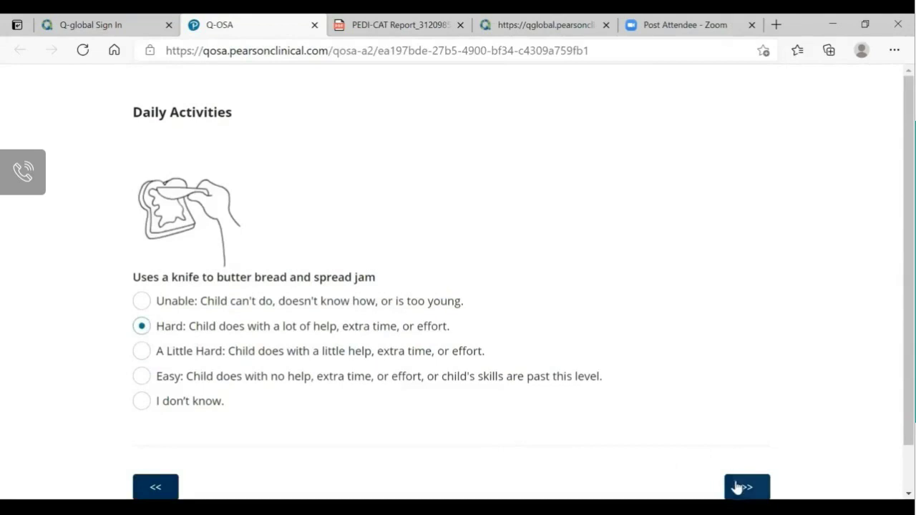
pyautogui.click(737, 488)
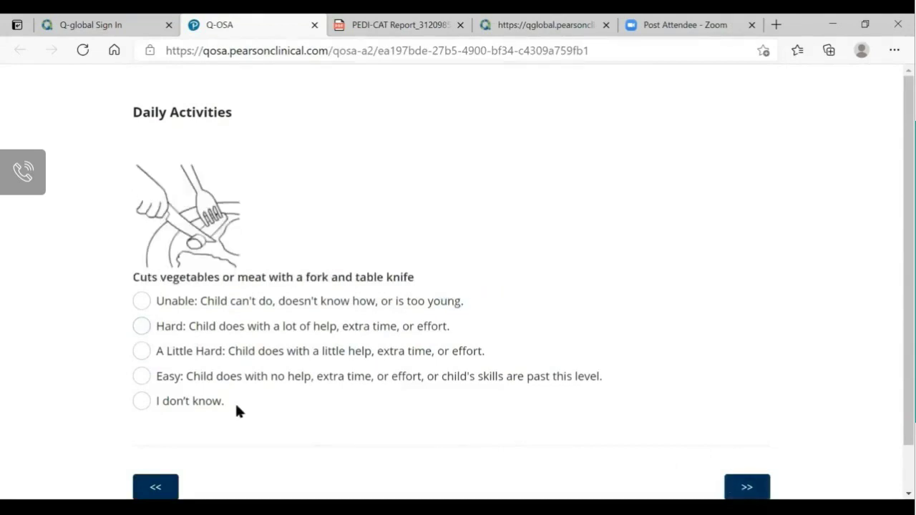
# Rate cutting vegetables or meat with a fork and table knife as Hard and inserting shoe laces as Unable
pyautogui.click(143, 327)
pyautogui.click(747, 488)
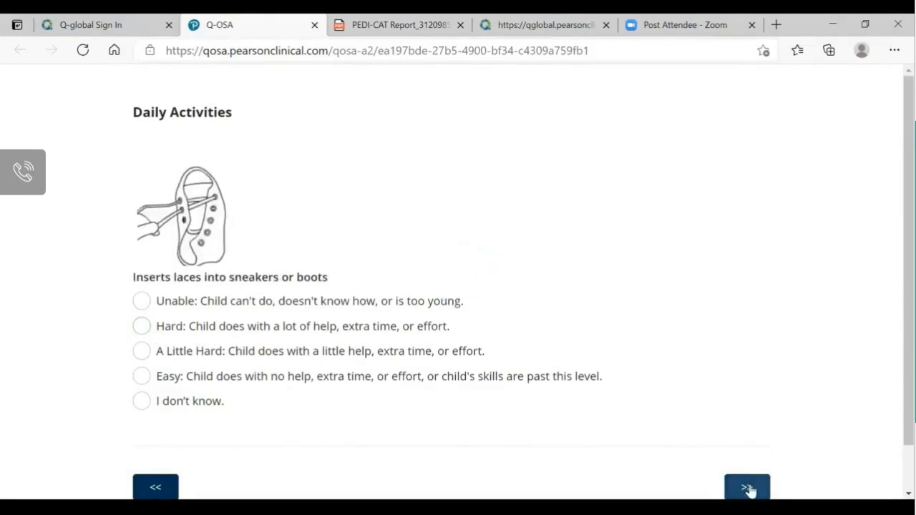
pyautogui.click(142, 302)
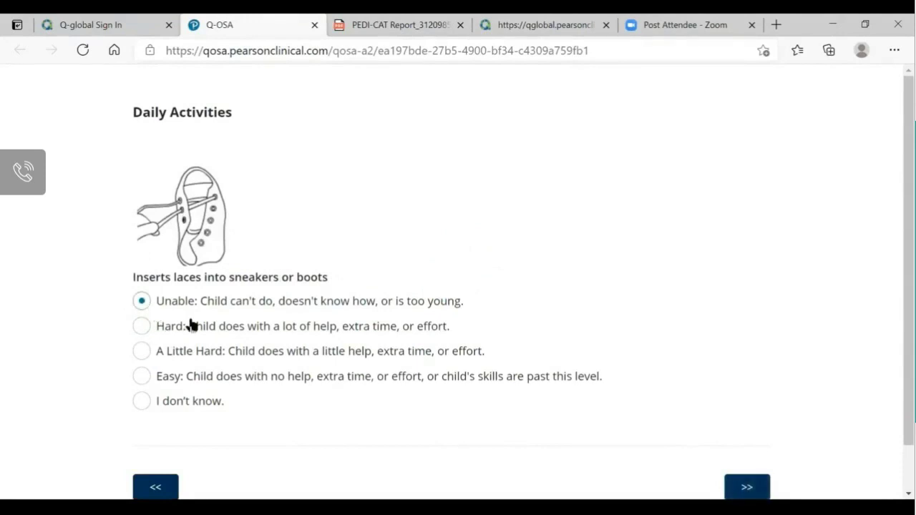
pyautogui.click(745, 490)
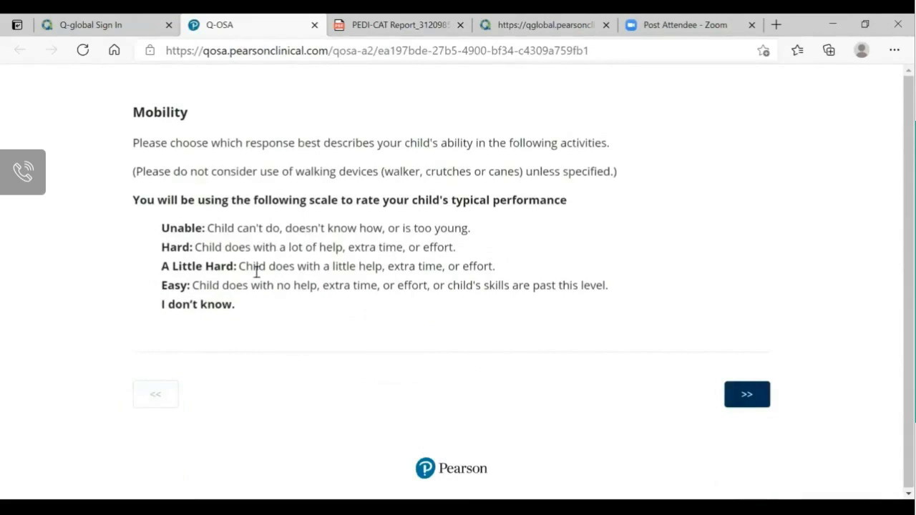
# Begin the Mobility items and rate standing for a few minutes as A Little Hard
pyautogui.click(761, 395)
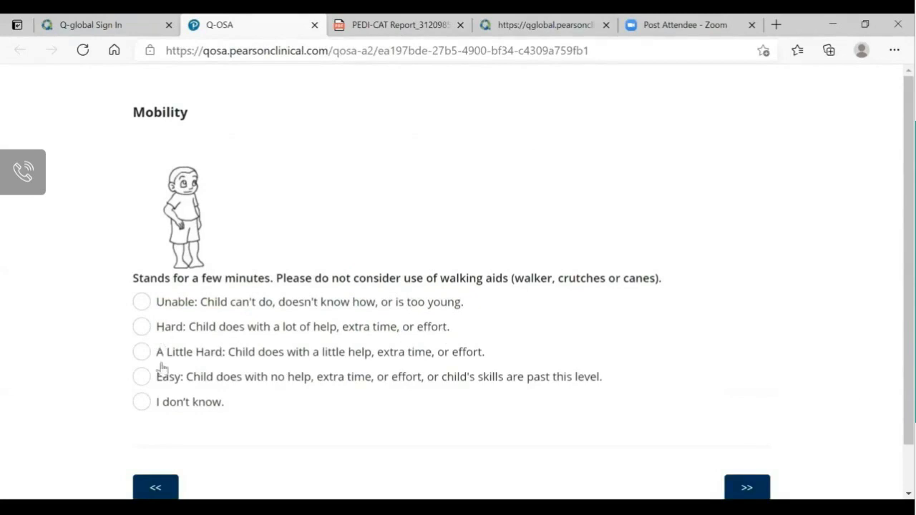
pyautogui.click(143, 354)
pyautogui.click(753, 491)
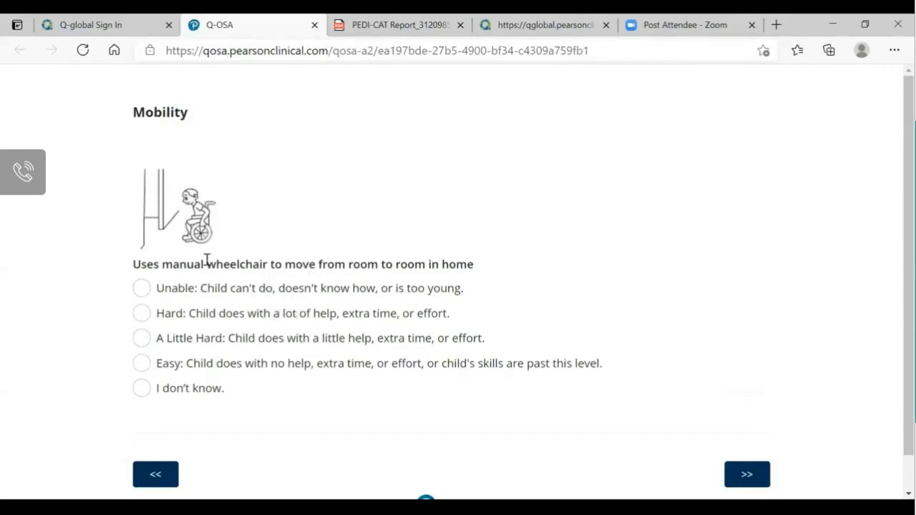
# Rate moving between rooms, keeping place in a moving line, and operating the brakes with a manual wheelchair as A Little Hard
pyautogui.click(141, 339)
pyautogui.click(729, 469)
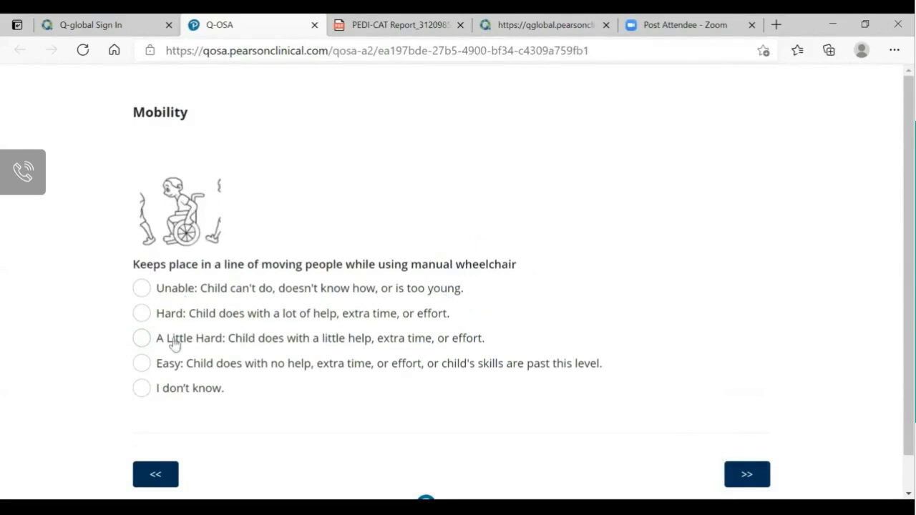
pyautogui.click(143, 341)
pyautogui.click(744, 476)
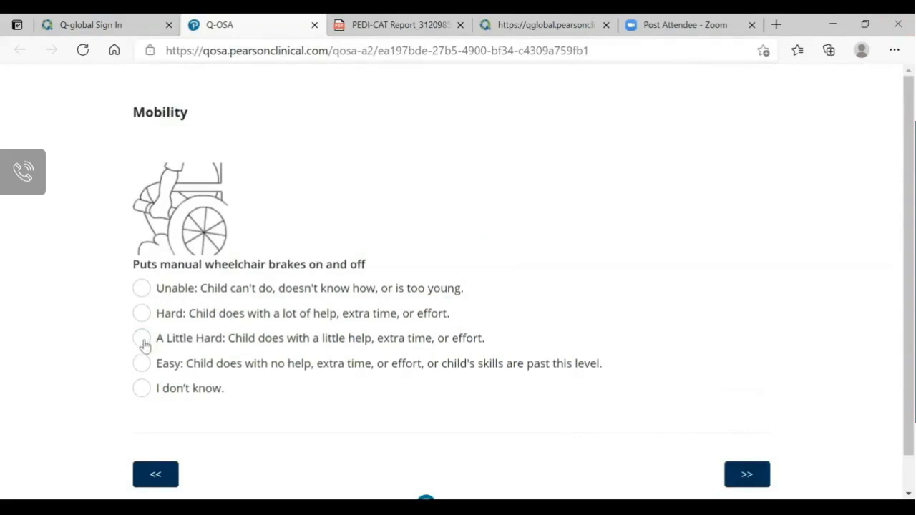
pyautogui.click(241, 351)
pyautogui.click(742, 482)
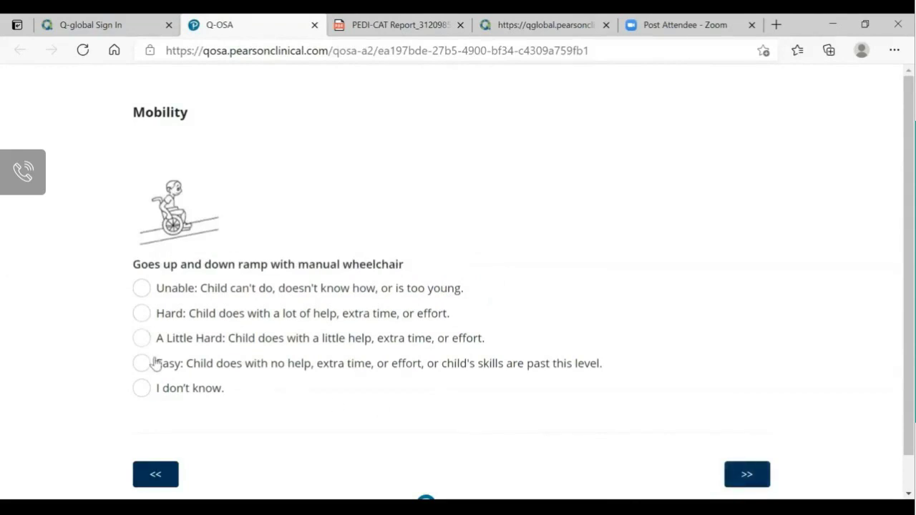
# Rate going up and down a ramp in a manual wheelchair as Hard and moving quickly indoors as A Little Hard
pyautogui.click(144, 315)
pyautogui.click(746, 480)
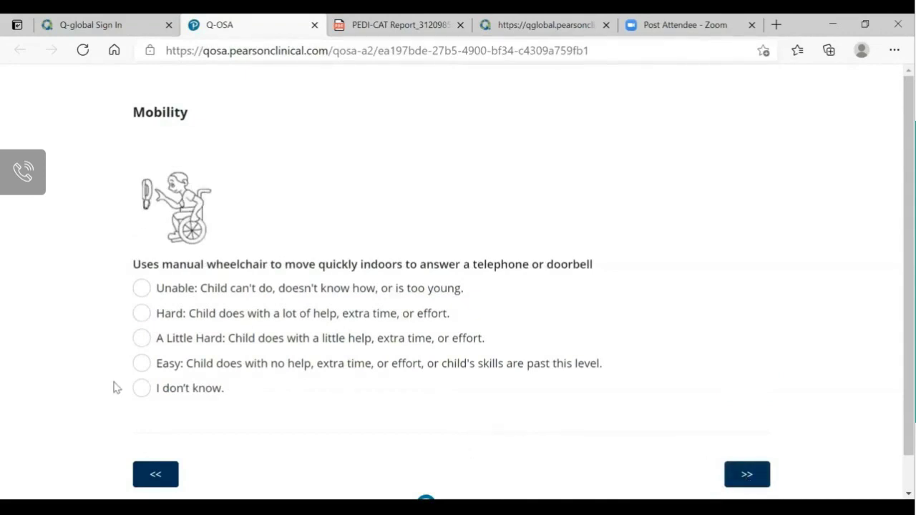
pyautogui.click(142, 338)
pyautogui.click(757, 480)
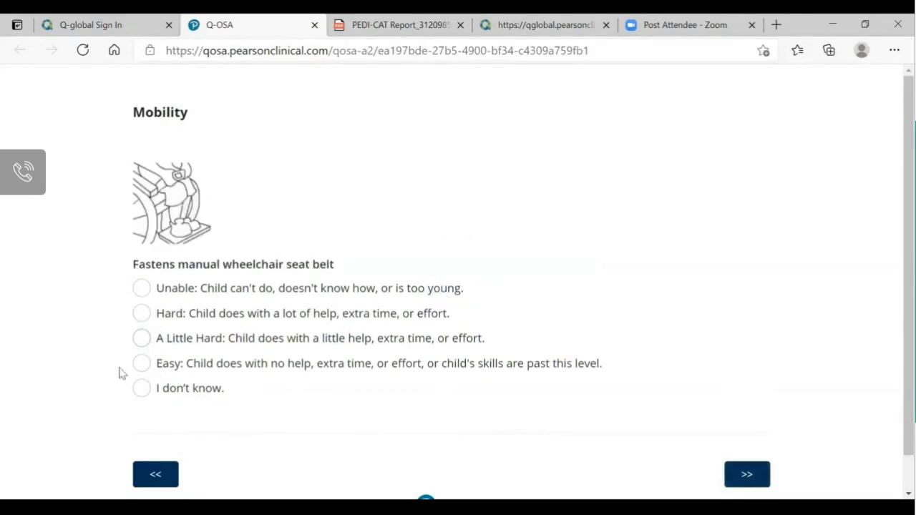
# Rate fastening the manual wheelchair seat belt as Easy and using the wheelchair on grass, mulch or gravel as Hard
pyautogui.click(144, 364)
pyautogui.click(756, 479)
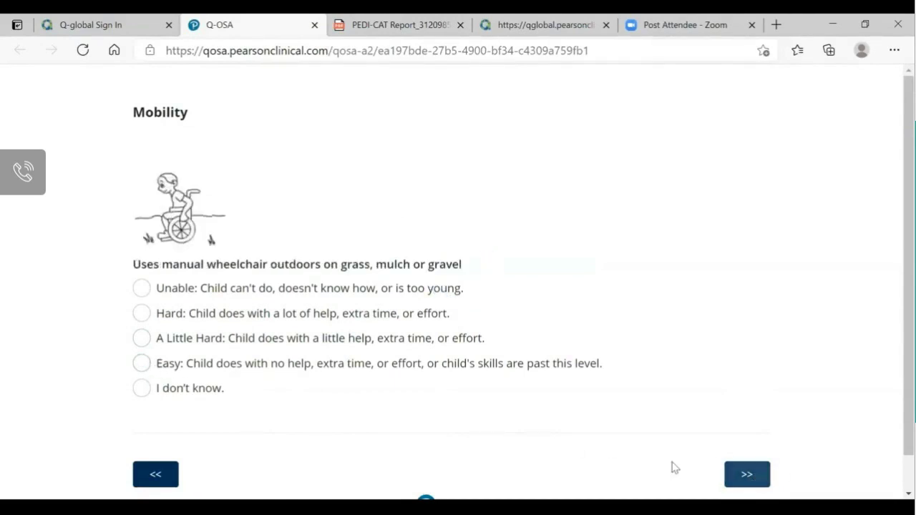
pyautogui.click(142, 315)
pyautogui.click(744, 478)
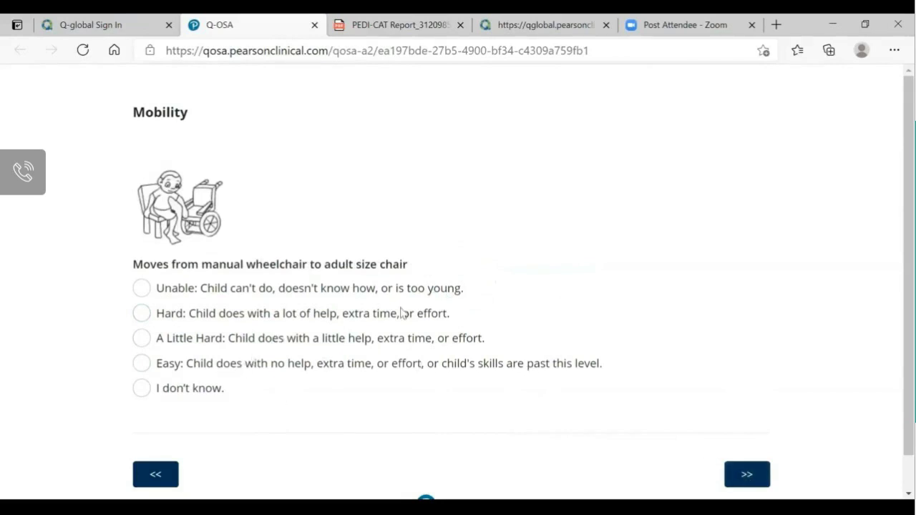
# Rate moving from manual wheelchair to adult size chair as Easy and getting into the wheelchair from the floor as A Little Hard
pyautogui.click(140, 364)
pyautogui.click(738, 475)
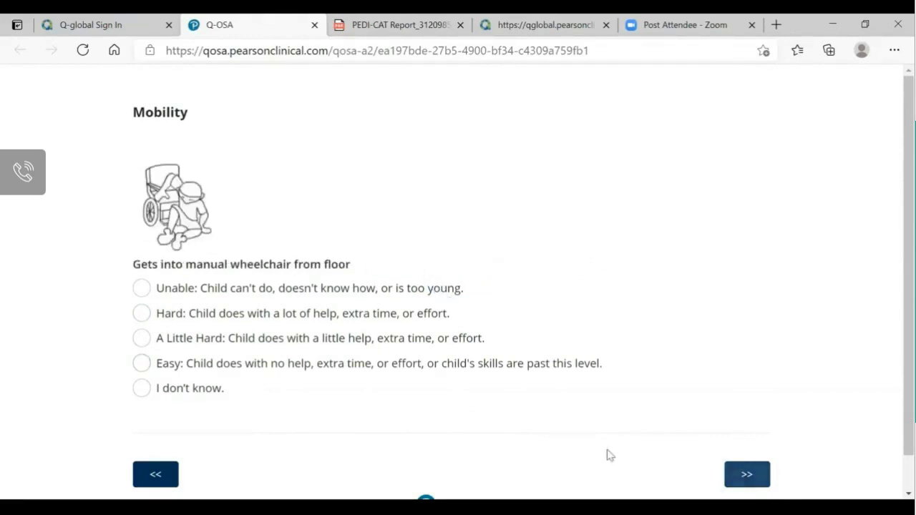
pyautogui.click(143, 339)
pyautogui.click(734, 475)
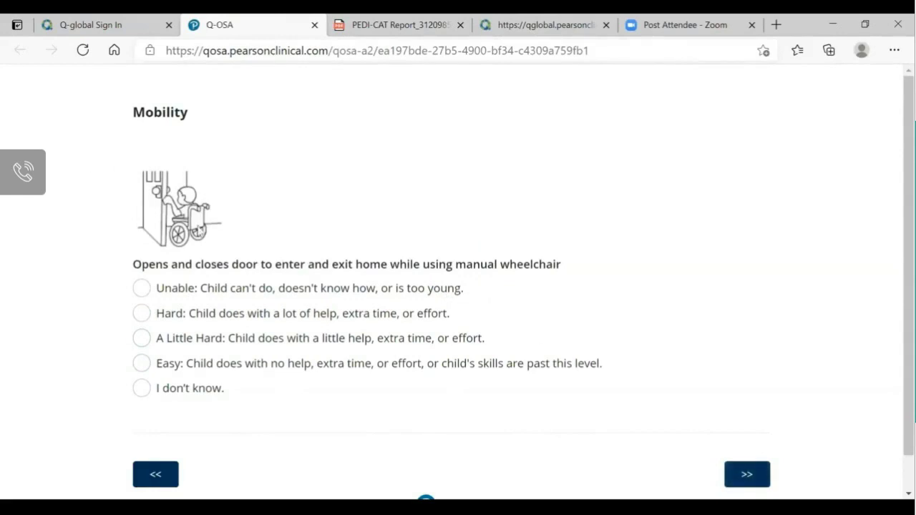
# Rate opening home doors and pushing for several hours in a manual wheelchair as Unable, and advance past the wheelchair curbs item
pyautogui.click(141, 289)
pyautogui.click(750, 476)
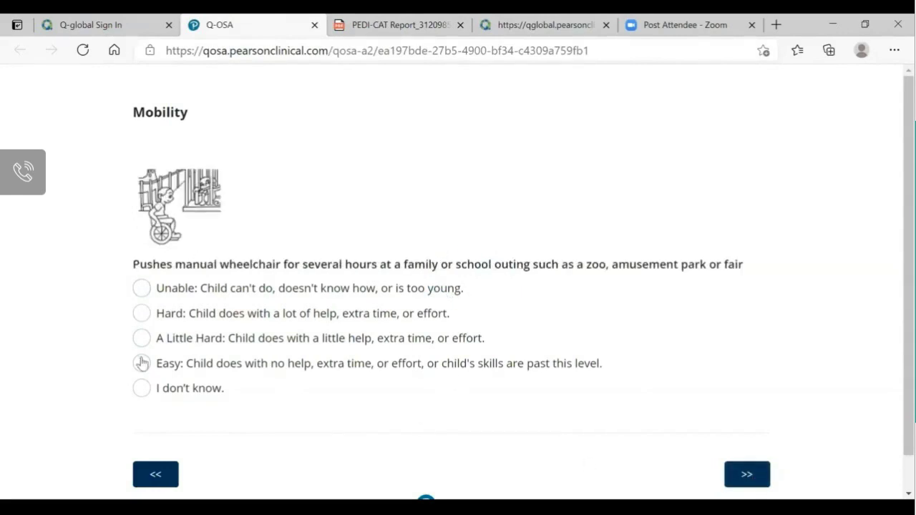
pyautogui.click(142, 288)
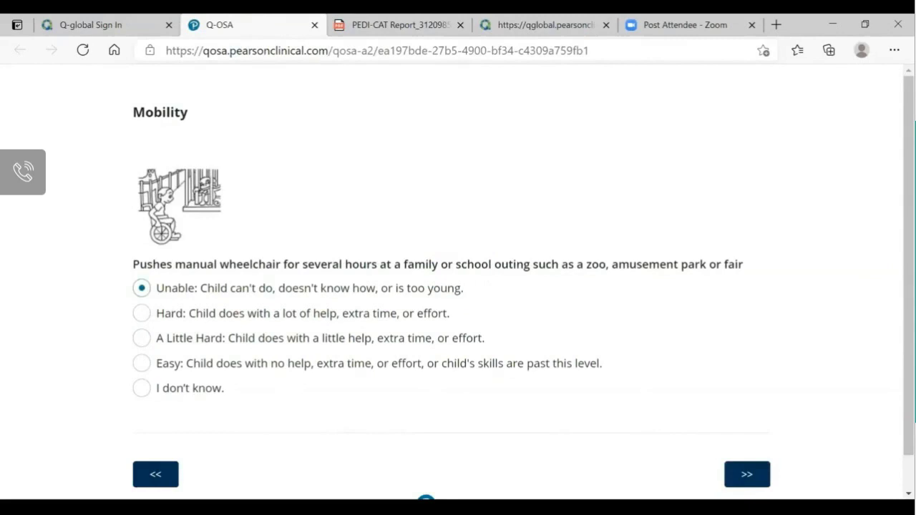
pyautogui.click(765, 482)
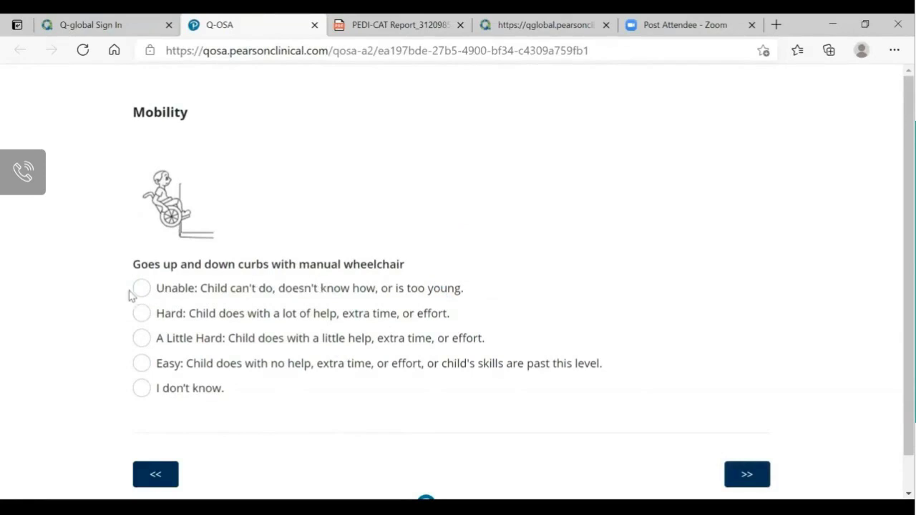
pyautogui.click(751, 480)
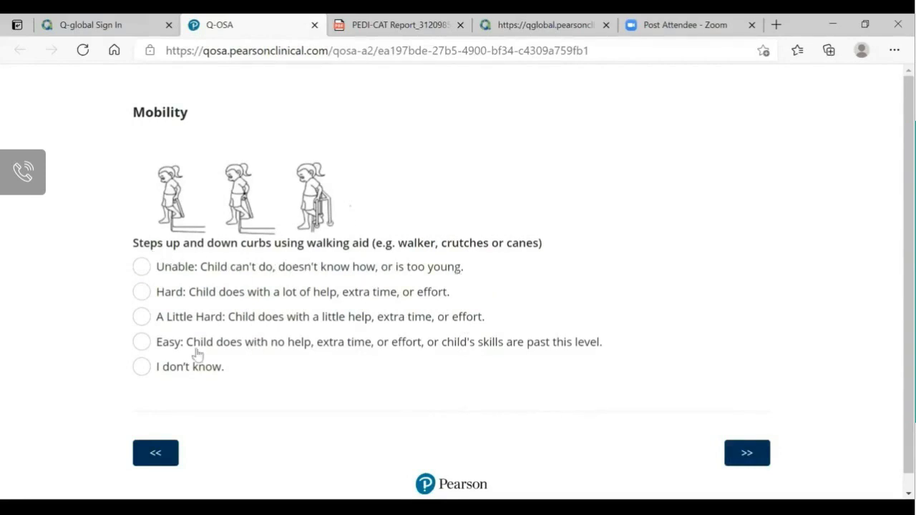
# Rate the walking-aid items, including curbs, ramps, and wet, indoor slippery surfaces, as A Little Hard
pyautogui.click(137, 320)
pyautogui.click(748, 460)
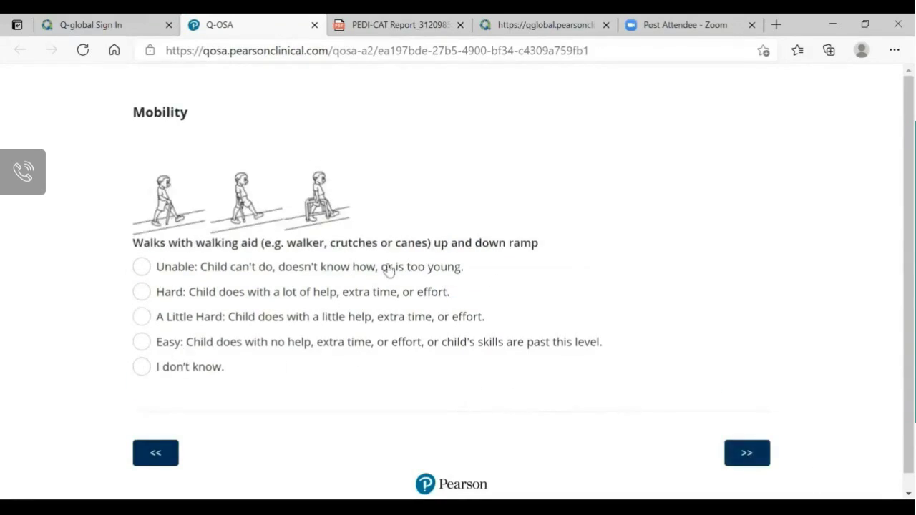
pyautogui.click(143, 323)
pyautogui.click(744, 455)
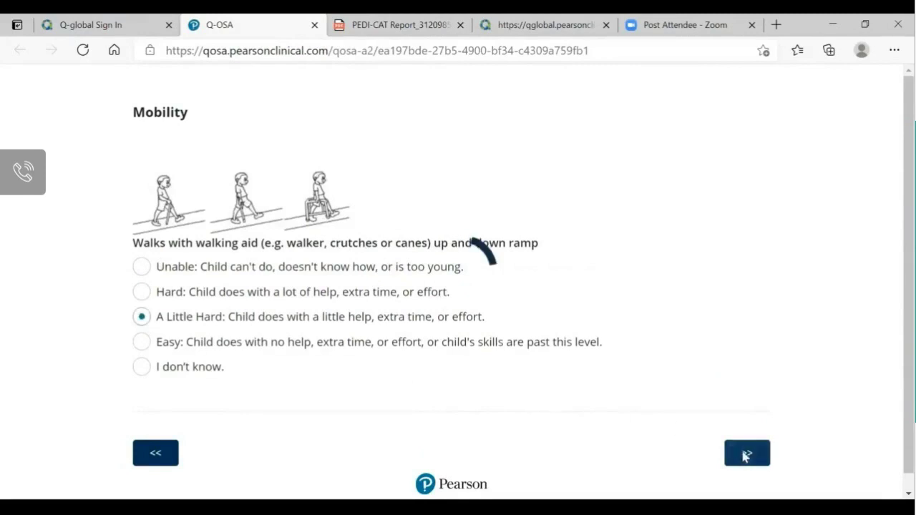
pyautogui.click(140, 320)
pyautogui.click(756, 455)
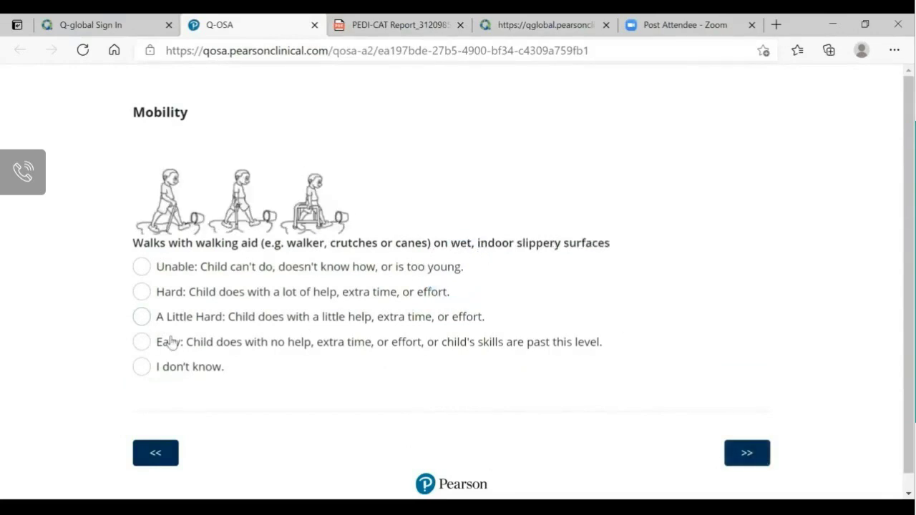
pyautogui.click(140, 318)
pyautogui.click(761, 455)
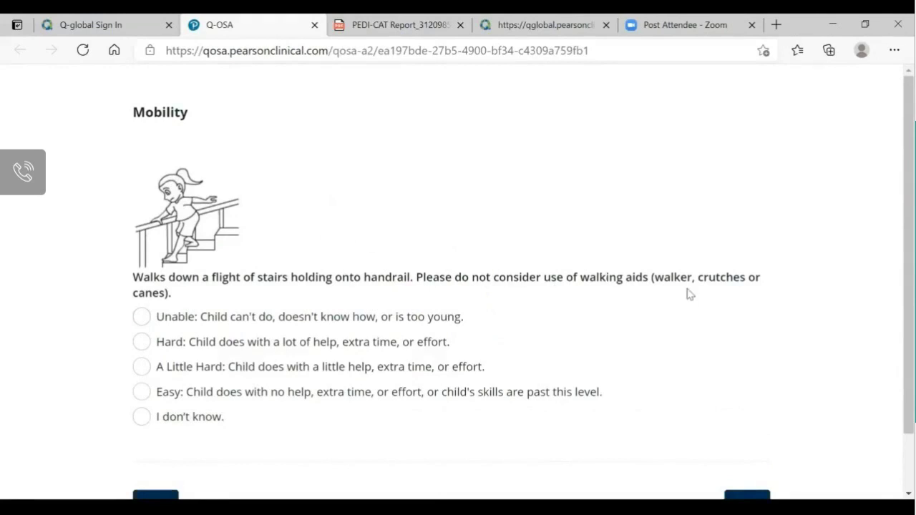
# Rate walking down stairs holding the handrail as Hard and stepping up and down curbs without walking aids as Unable
pyautogui.click(141, 342)
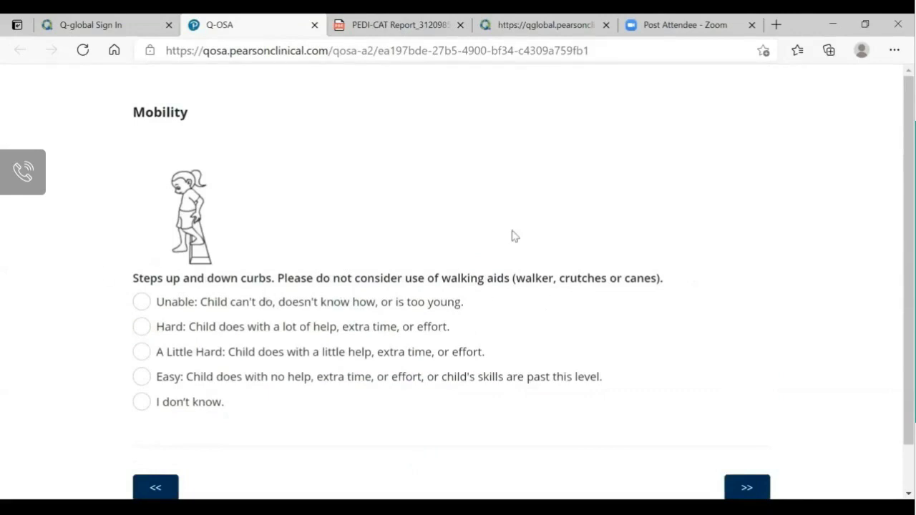
pyautogui.click(141, 303)
pyautogui.click(750, 488)
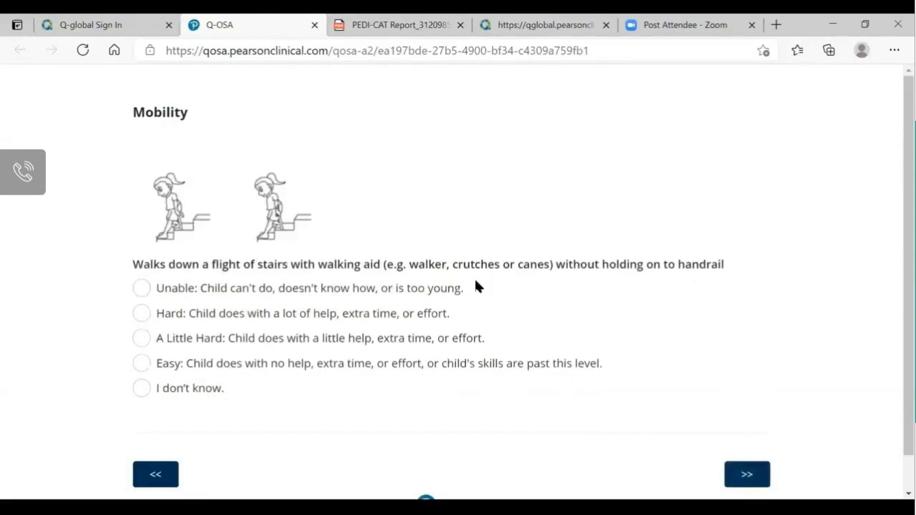
# Rate walking down and up stairs with a walking aid as Hard and getting on and off a bus with one as A Little Hard
pyautogui.click(141, 315)
pyautogui.click(746, 476)
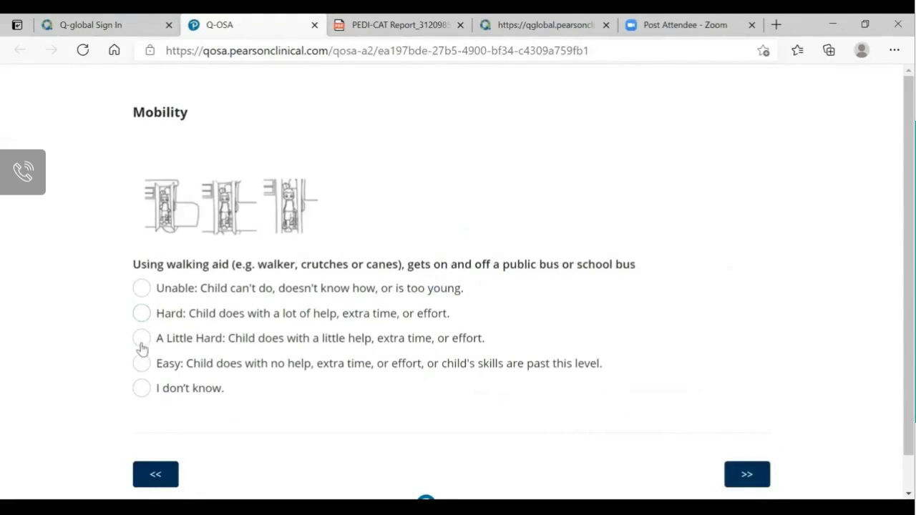
pyautogui.click(167, 340)
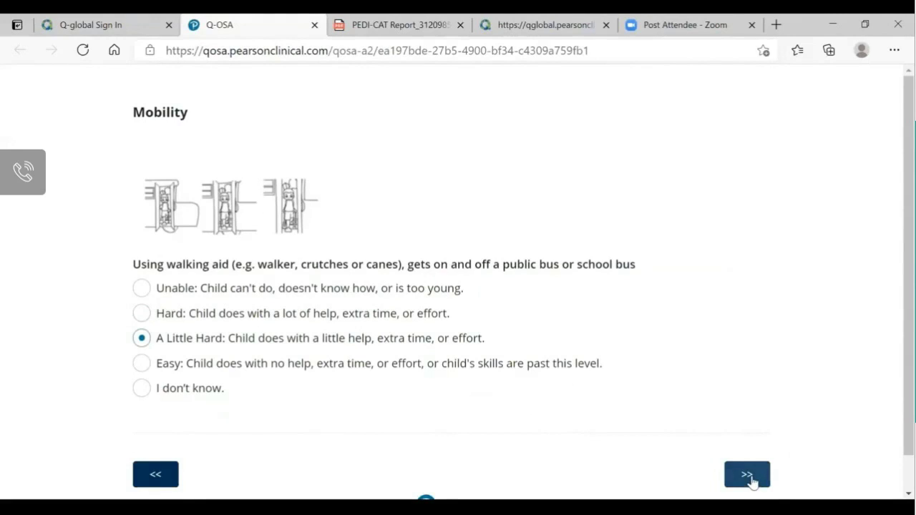
pyautogui.click(748, 476)
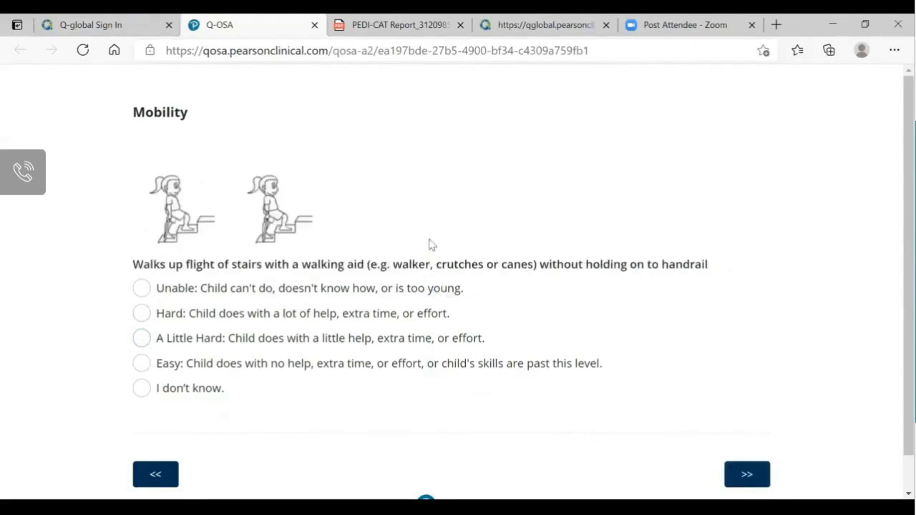
pyautogui.click(142, 313)
pyautogui.click(745, 477)
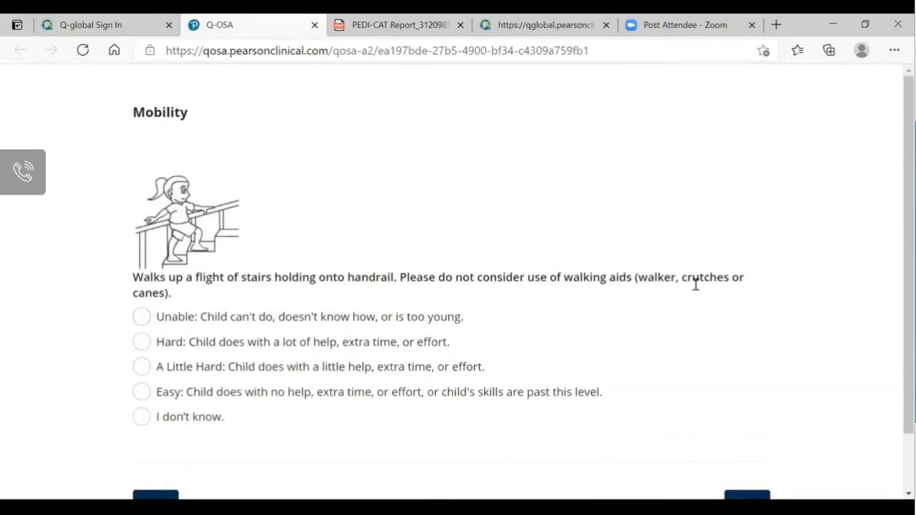
# Rate walking up a flight of stairs holding the handrail as Hard, and submit the completed PEDI-CAT responses
pyautogui.click(140, 344)
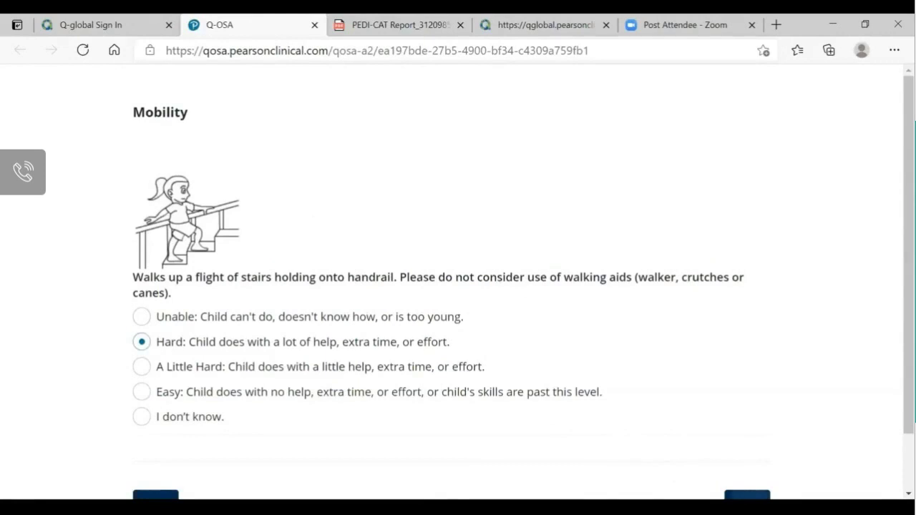
pyautogui.click(748, 497)
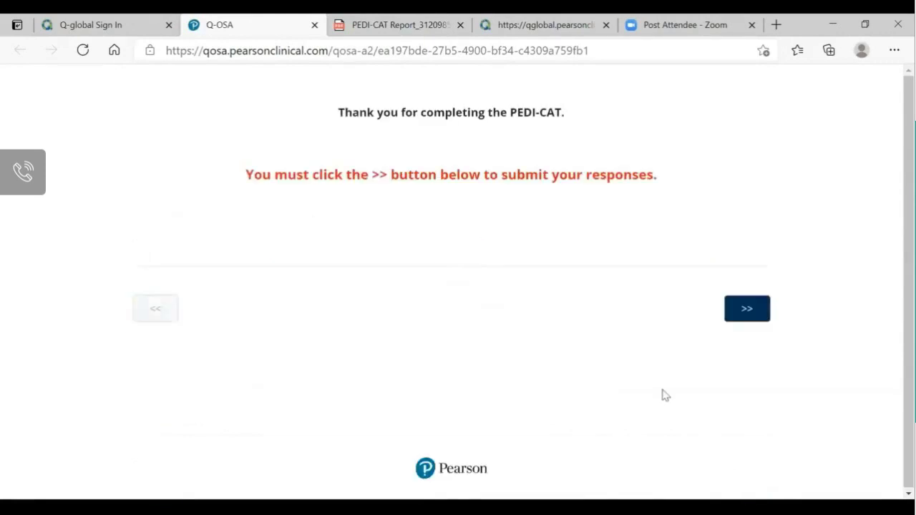
pyautogui.click(742, 311)
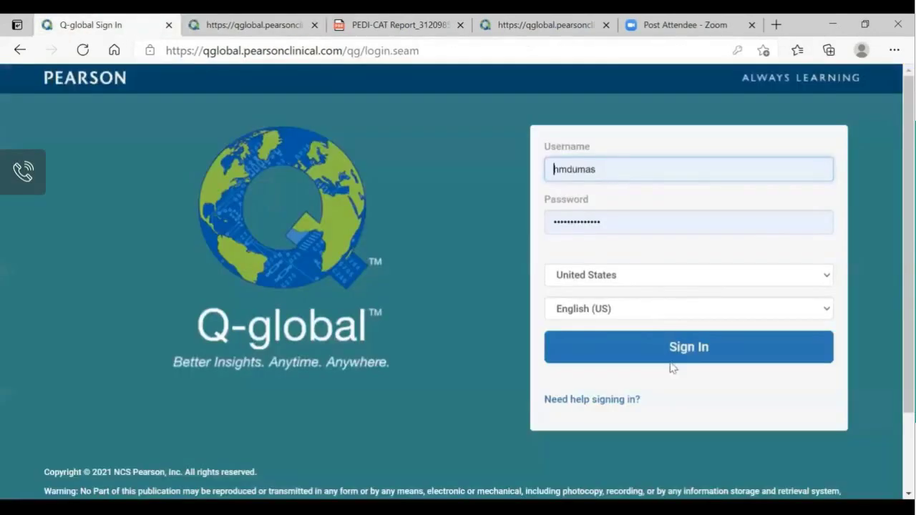
# Sign back in to Q-global with the saved credentials and open the first listed examinee's PEDI-CAT administration details
pyautogui.click(672, 351)
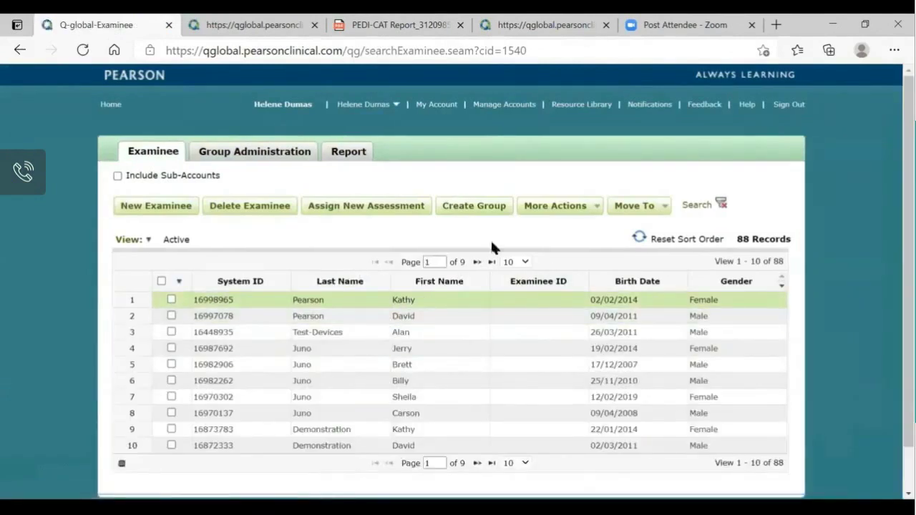
pyautogui.click(444, 300)
pyautogui.scroll(-1, 449, 403)
pyautogui.scroll(-2, 449, 403)
pyautogui.click(451, 341)
pyautogui.click(562, 445)
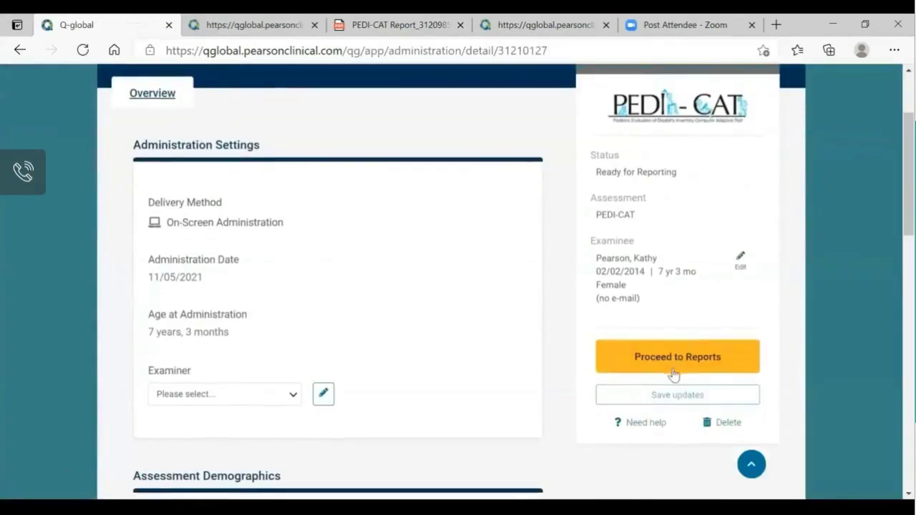
# Create the PEDI-CAT Report for this administration, including the examinee name, items administered by domain, and item maps
pyautogui.click(674, 367)
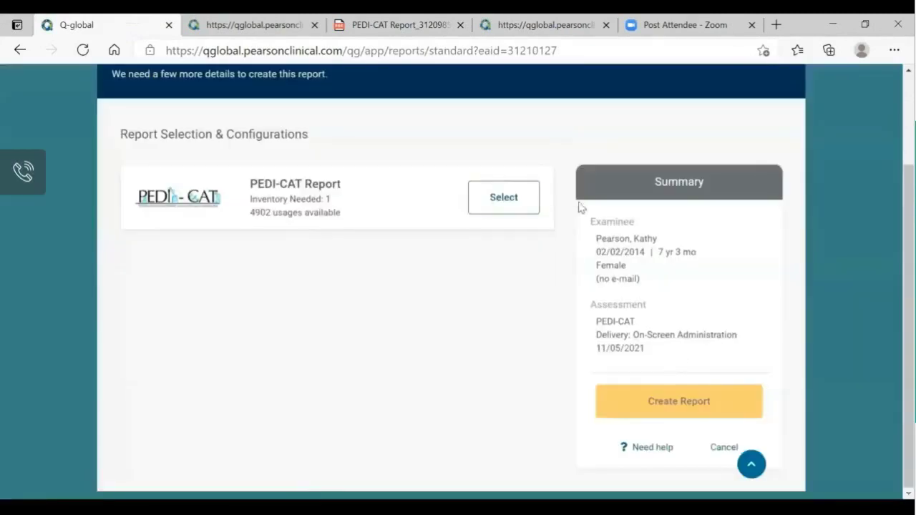
pyautogui.click(516, 200)
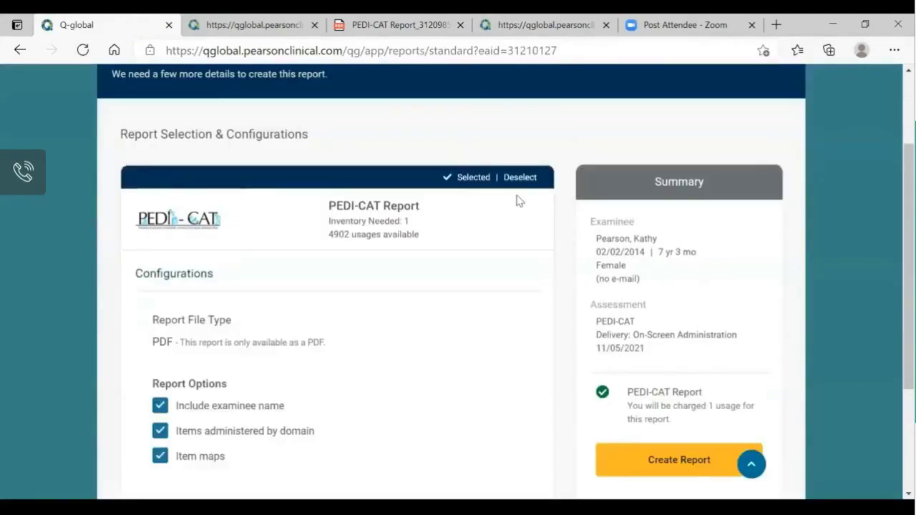
pyautogui.click(677, 464)
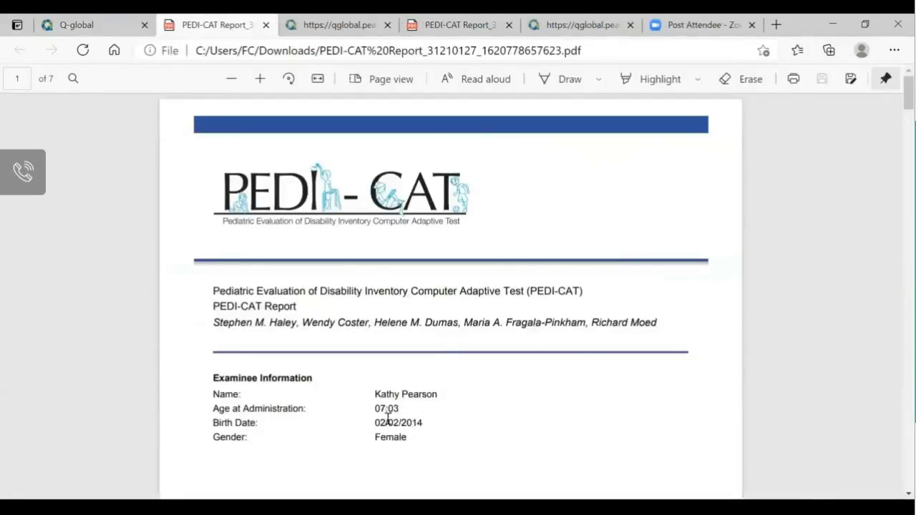
# Examine the report's summary scores for each domain and the Daily Activities responses under Items Administered by Domain
pyautogui.scroll(-10, 502, 426)
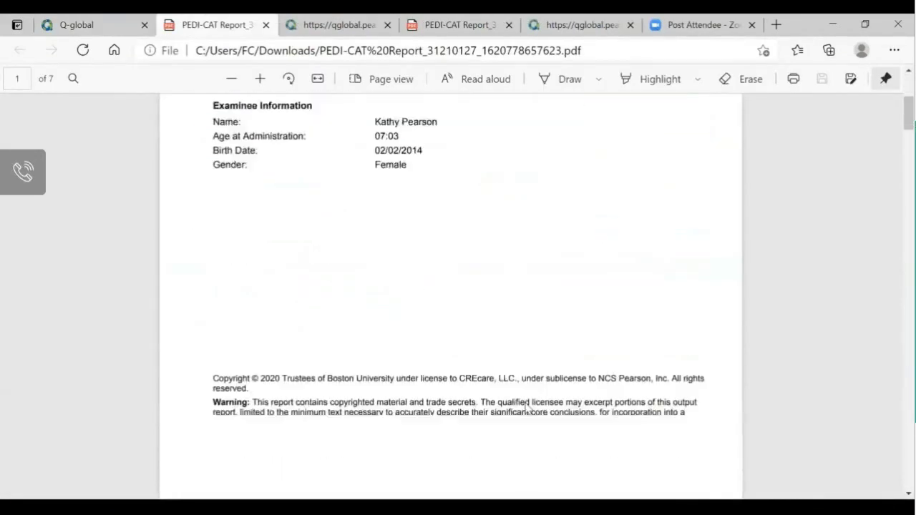
pyautogui.scroll(-5, 525, 401)
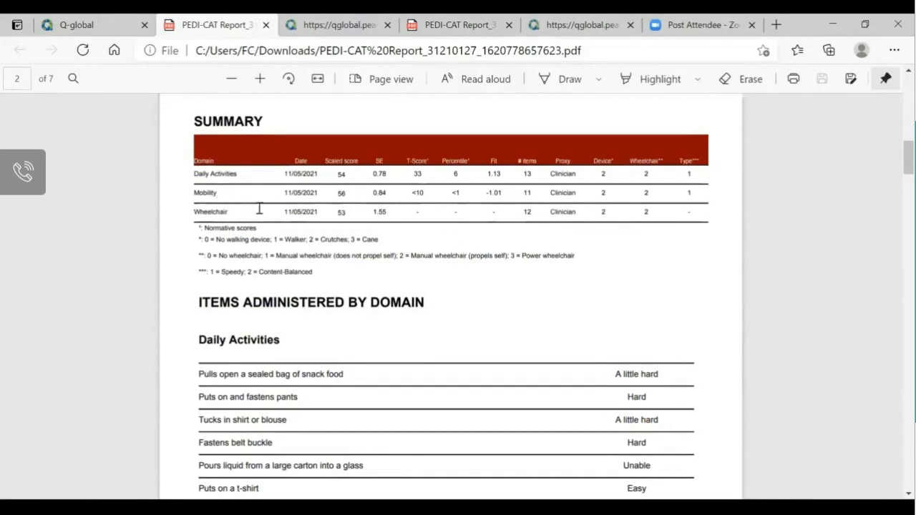
pyautogui.scroll(-5, 439, 270)
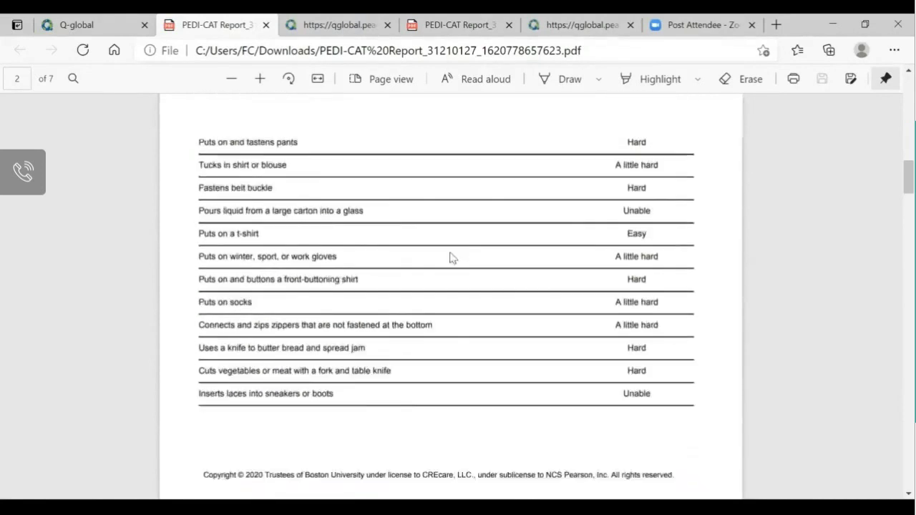
pyautogui.scroll(5, 451, 257)
pyautogui.scroll(-2, 486, 288)
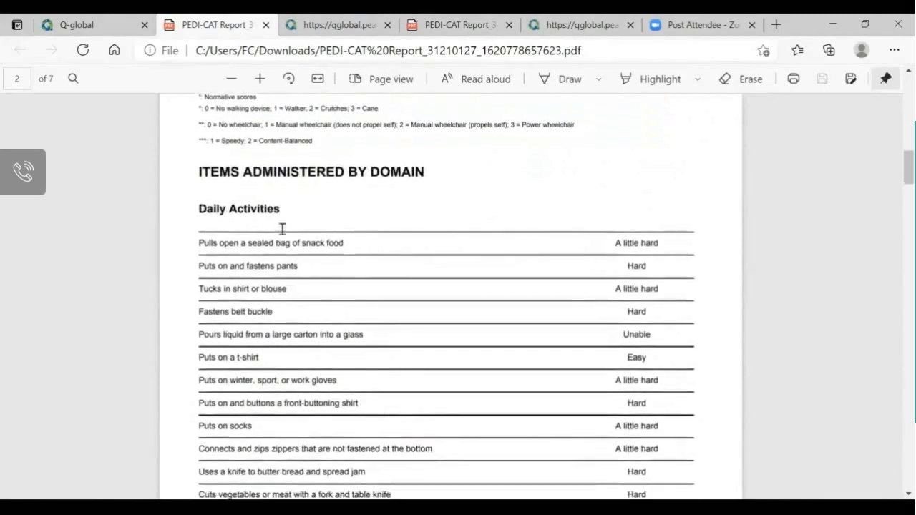
pyautogui.scroll(3, 430, 244)
pyautogui.scroll(-2, 486, 351)
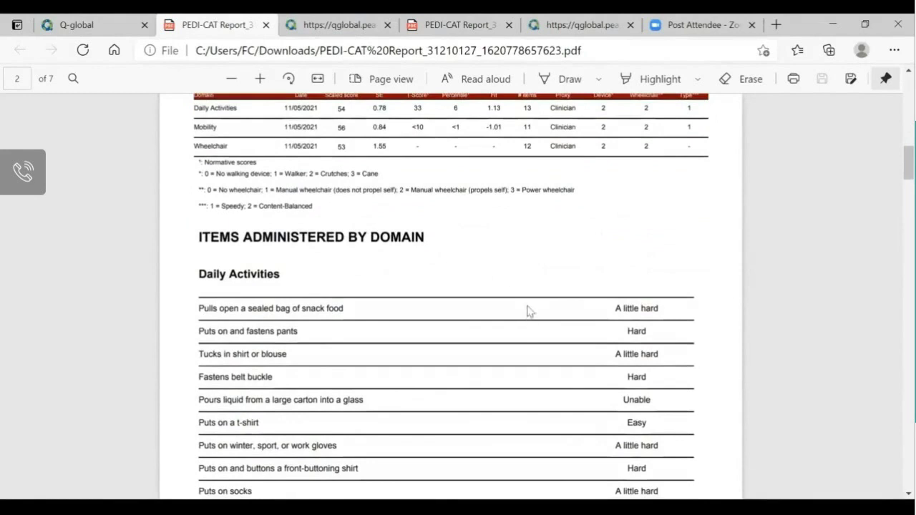
pyautogui.scroll(-2, 494, 297)
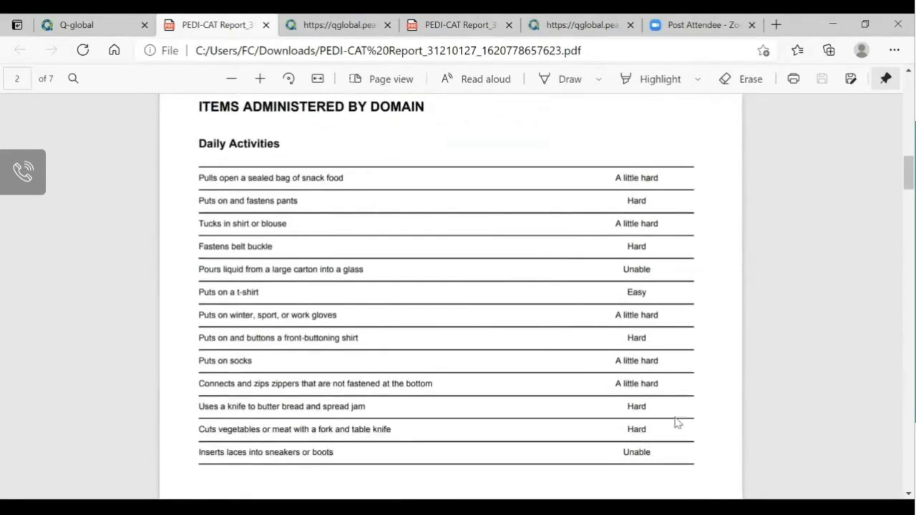
pyautogui.scroll(-8, 604, 397)
pyautogui.scroll(8, 698, 204)
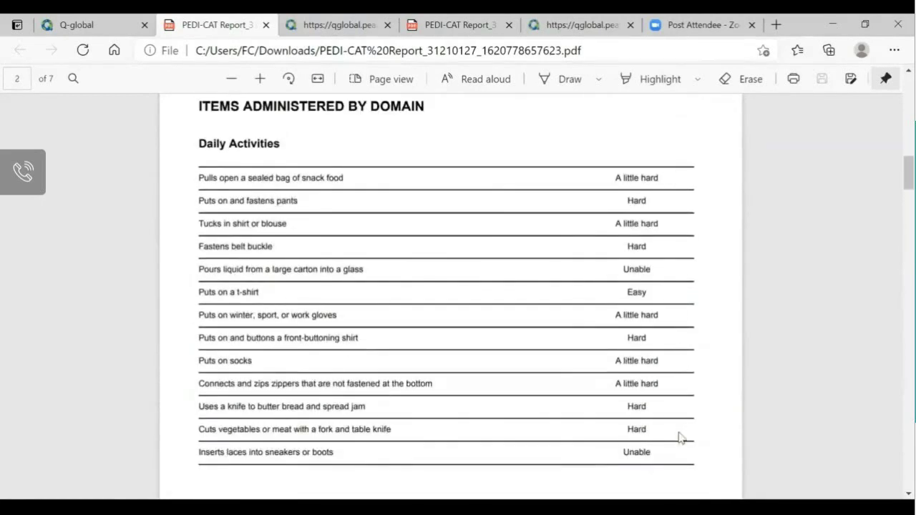
# Examine the Daily Activities item map on page 4, including the Home Tasks, Keeping Clean, and Getting Dressed sections
pyautogui.scroll(-4, 620, 362)
pyautogui.scroll(-10, 623, 361)
pyautogui.scroll(-5, 622, 351)
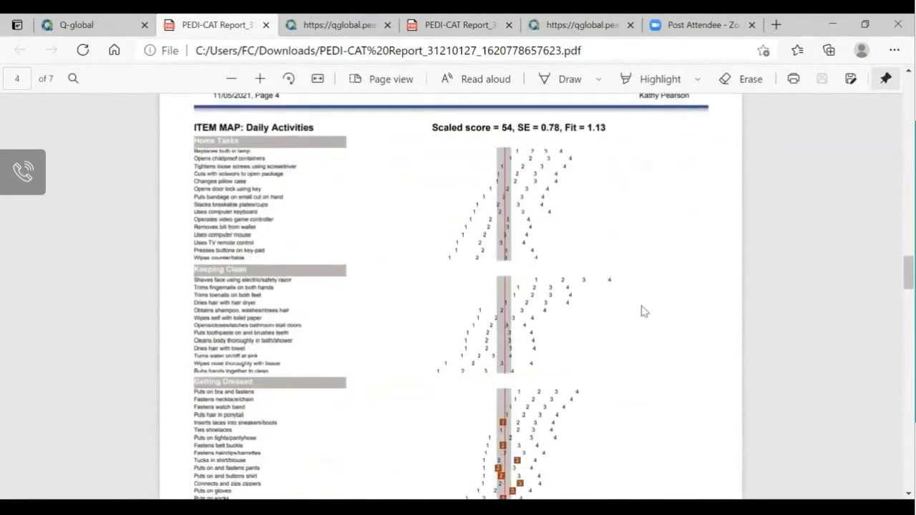
pyautogui.scroll(1, 646, 310)
pyautogui.scroll(-1, 649, 311)
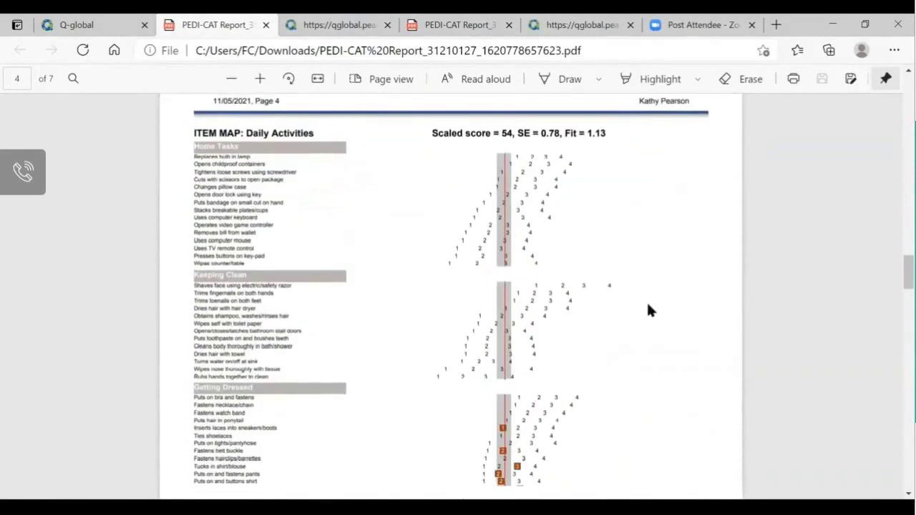